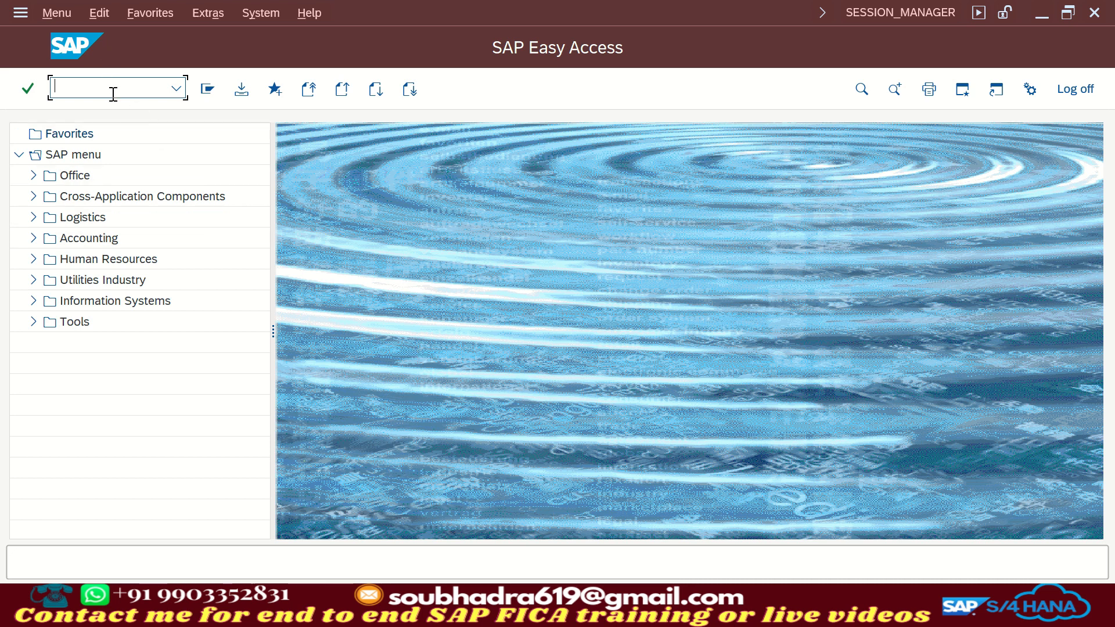
- Open transaction FPL9 in a new session and display the contract account's balance with list type ALL OPEN
type("/nfpl9")
key("Return")
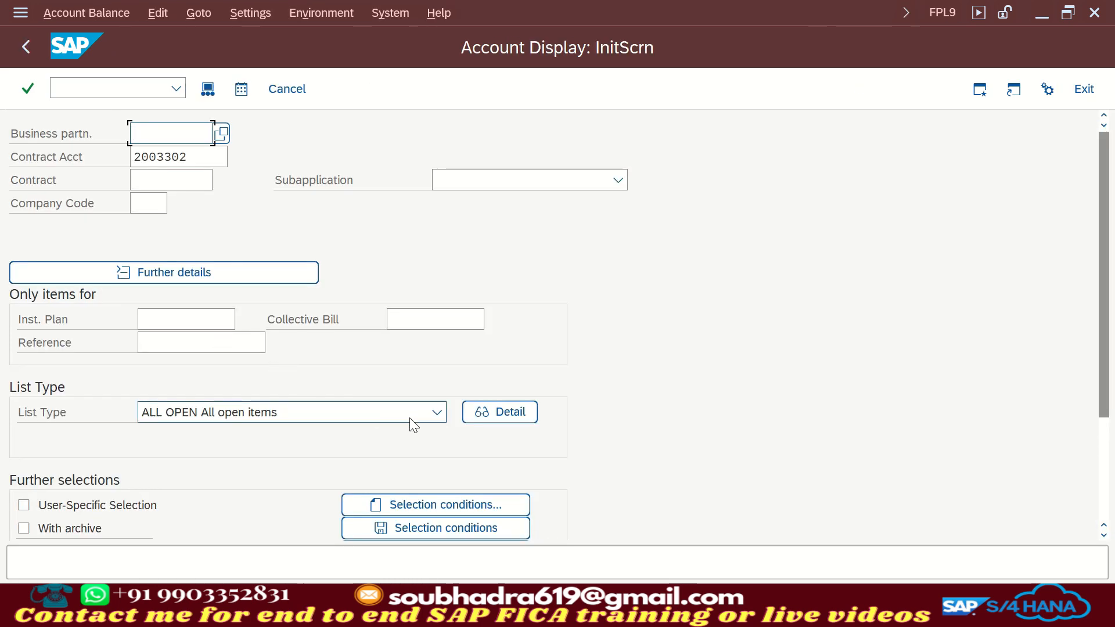
left_click(306, 410)
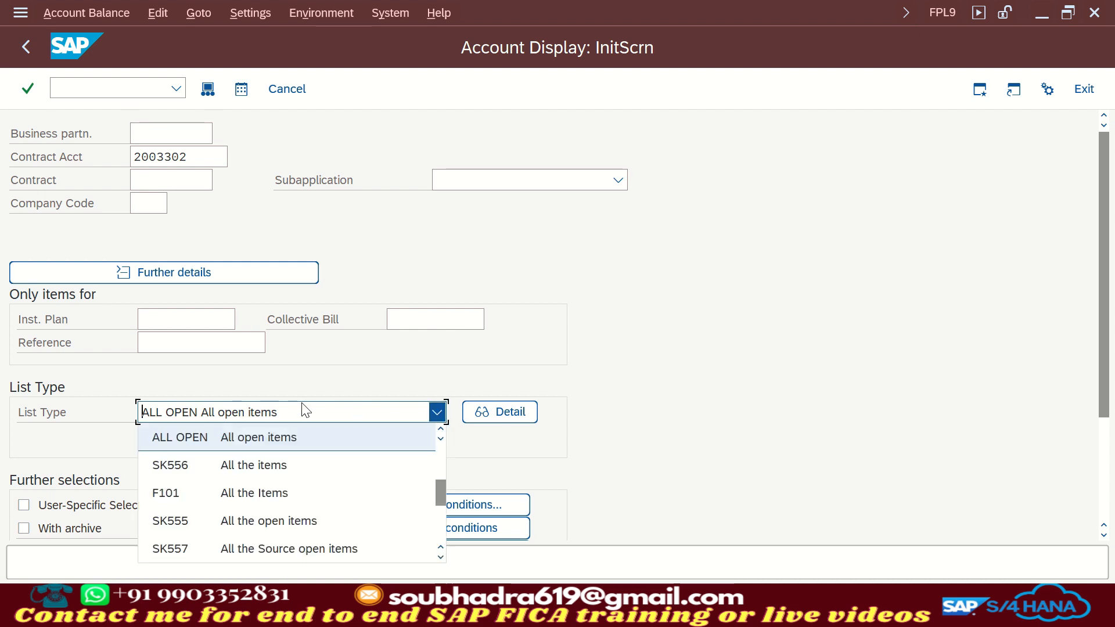
left_click(257, 435)
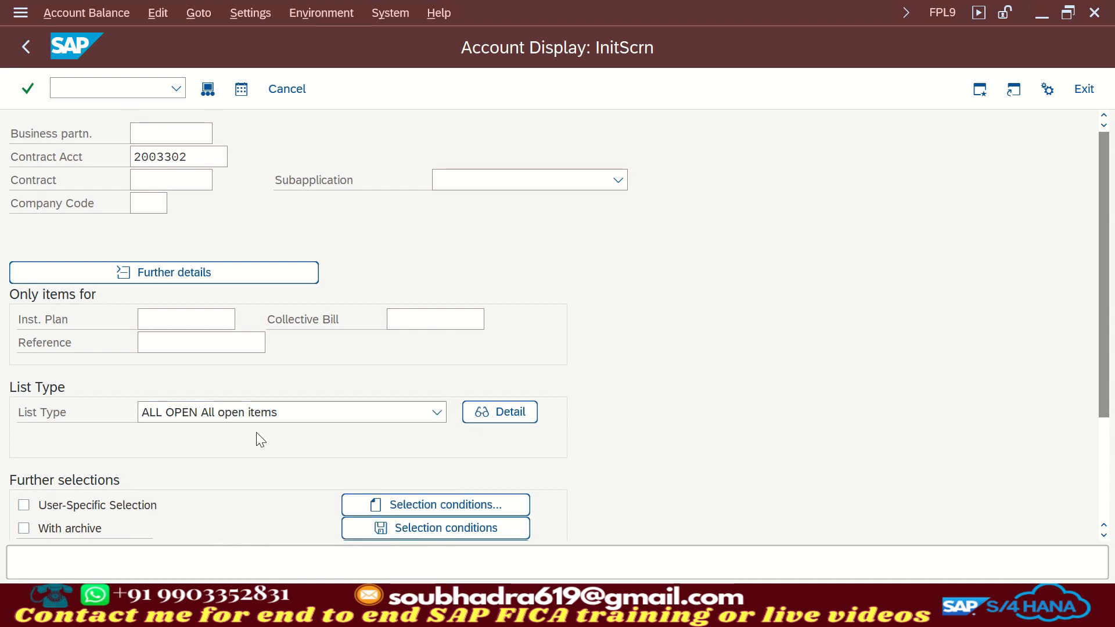
key("Return")
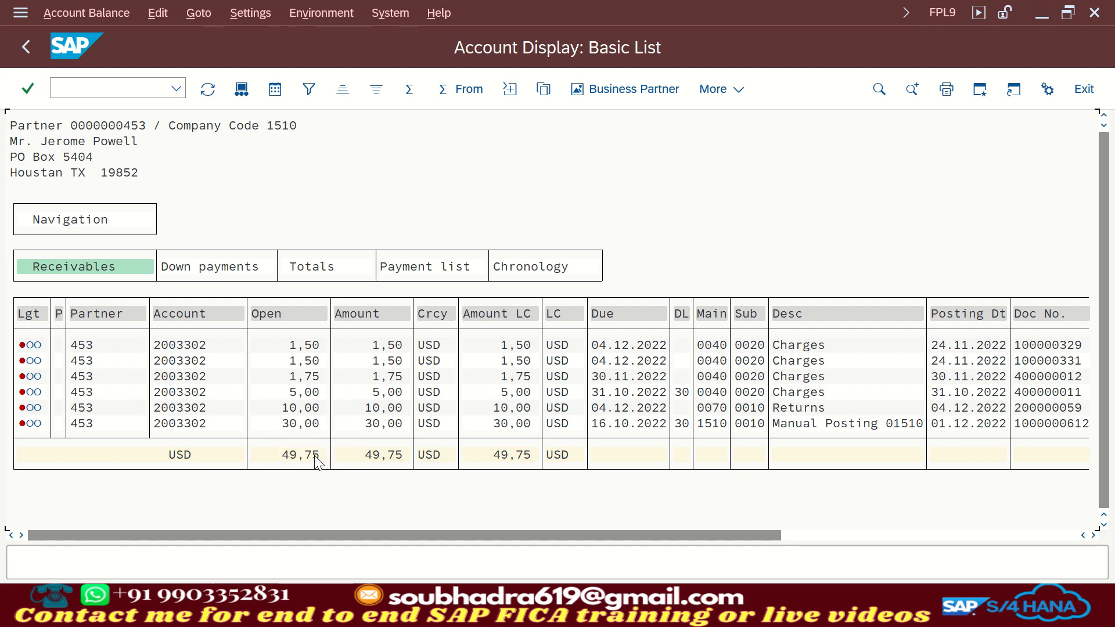
- Open the document of the Returns receivable from the account balance and copy its contract account number
double_click(195, 407)
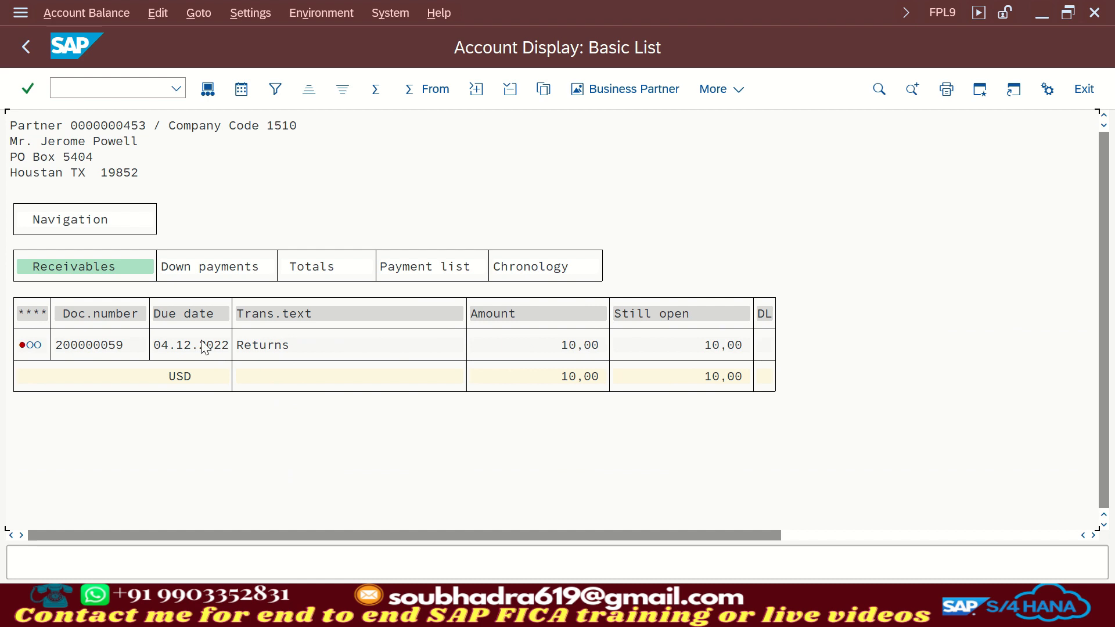
double_click(201, 344)
double_click(170, 347)
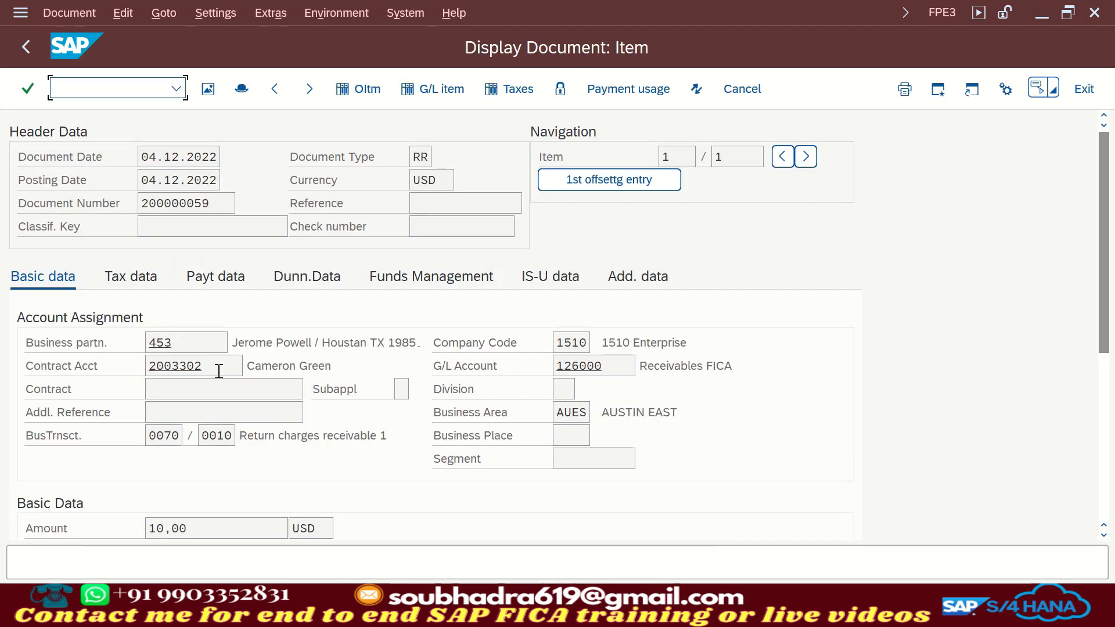
left_click_drag(219, 370, 82, 366)
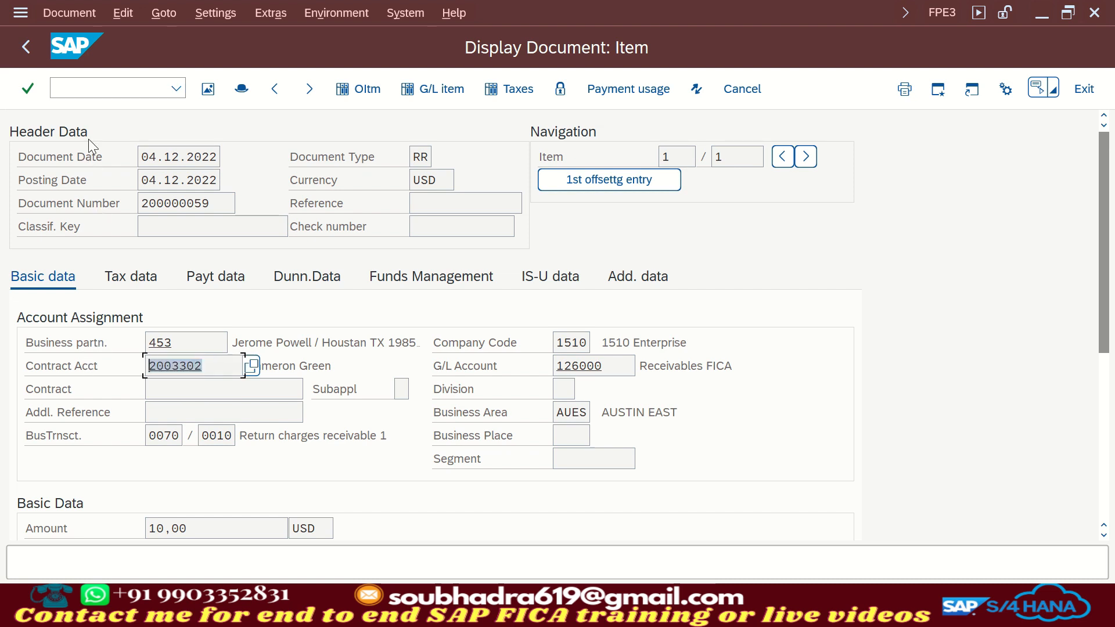
- Open transaction FP05 in a new session and create payment lot PAY29121
left_click(103, 85)
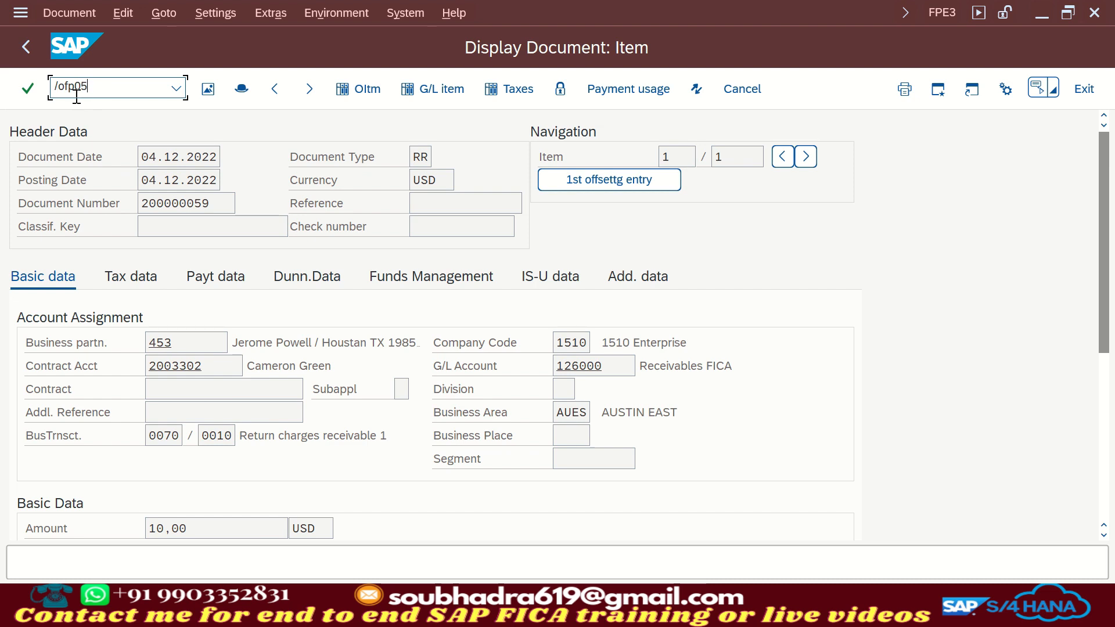
left_click(28, 88)
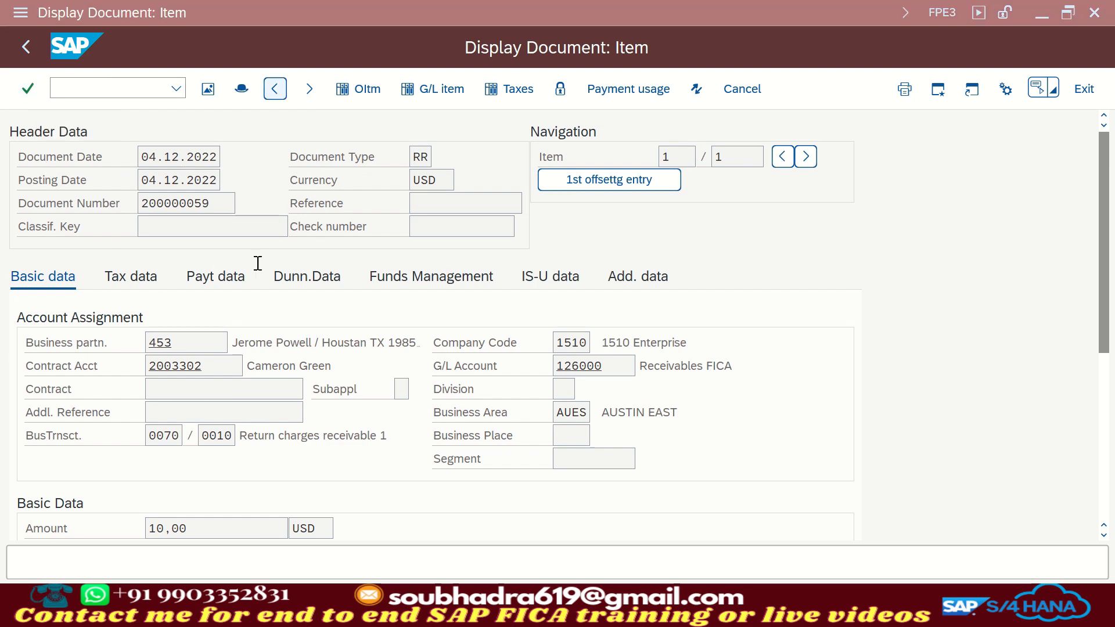
type("pay")
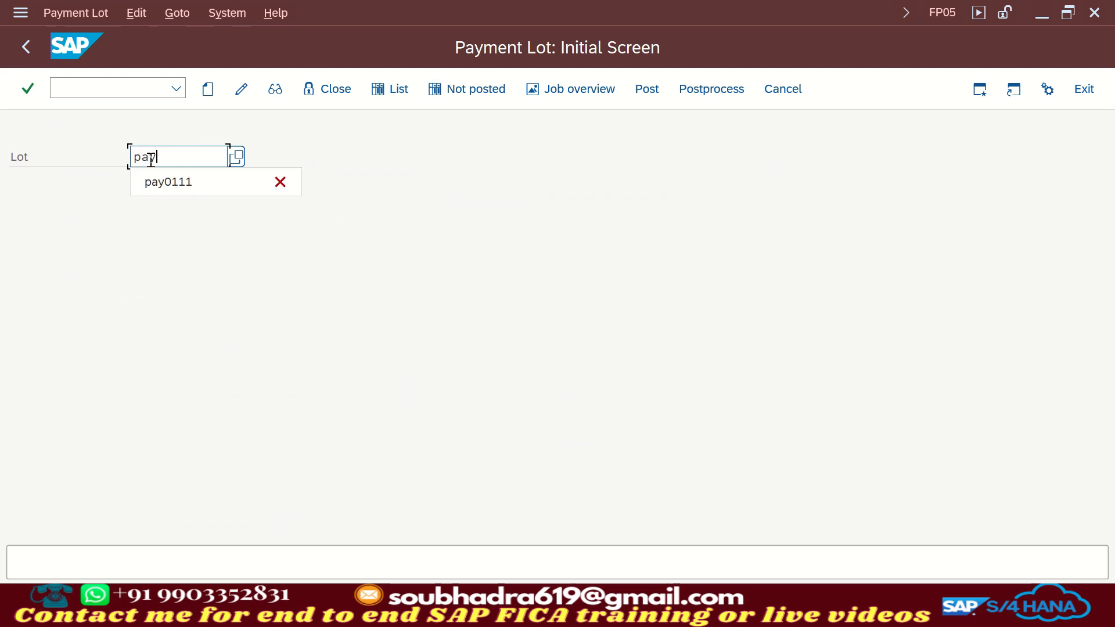
type("29121")
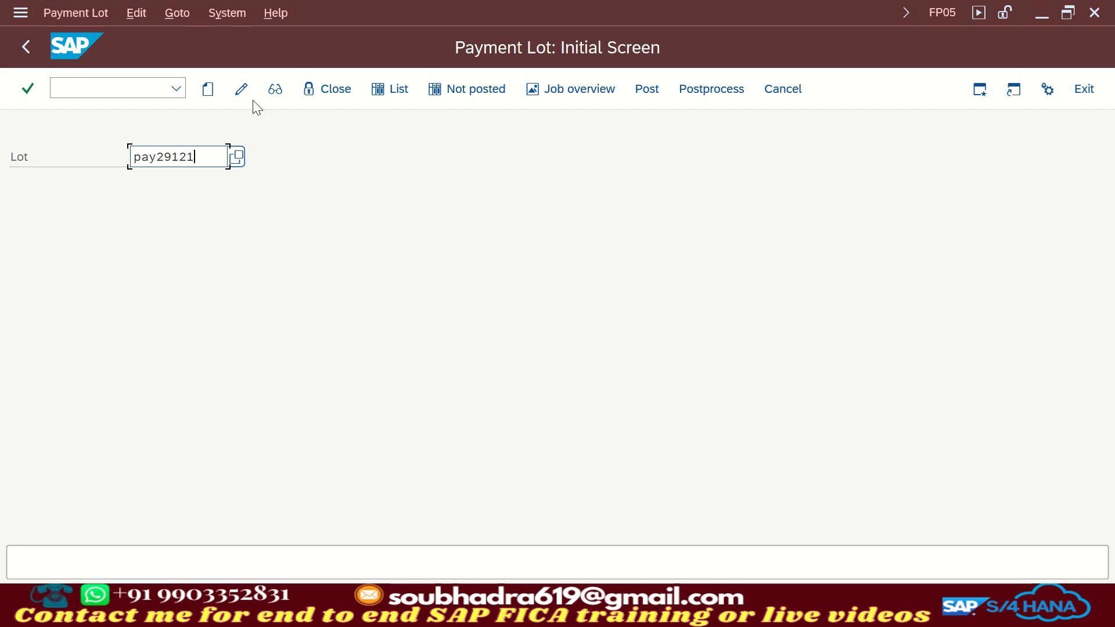
left_click(208, 89)
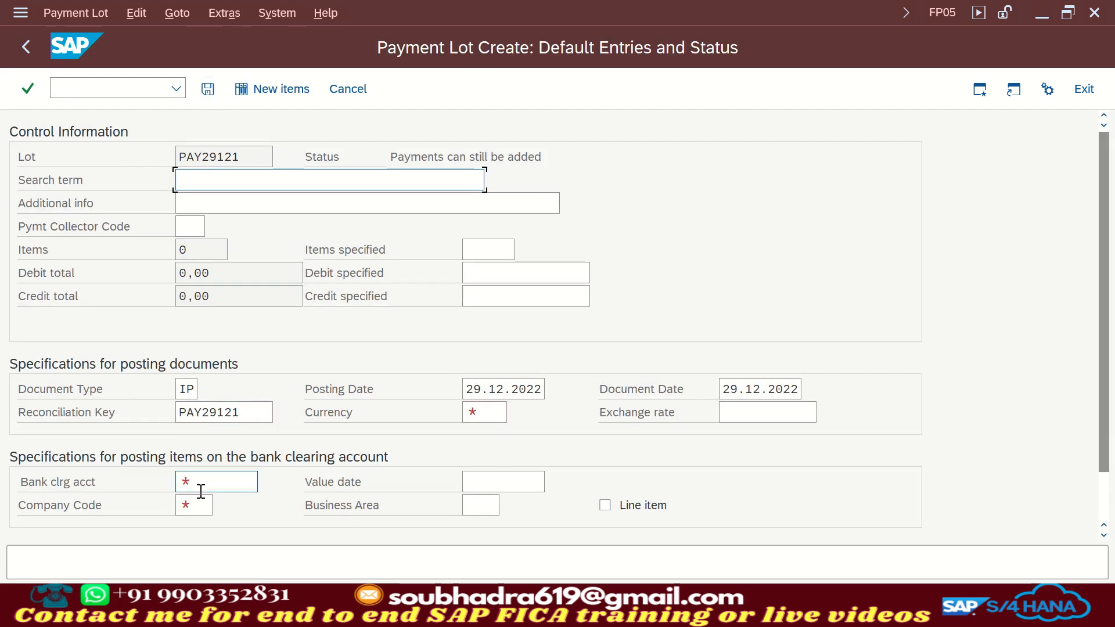
- Set the payment lot's currency to USD and its value date to 29.12.2022
scroll(210, 385, "down", 1)
scroll(211, 385, "down", 3)
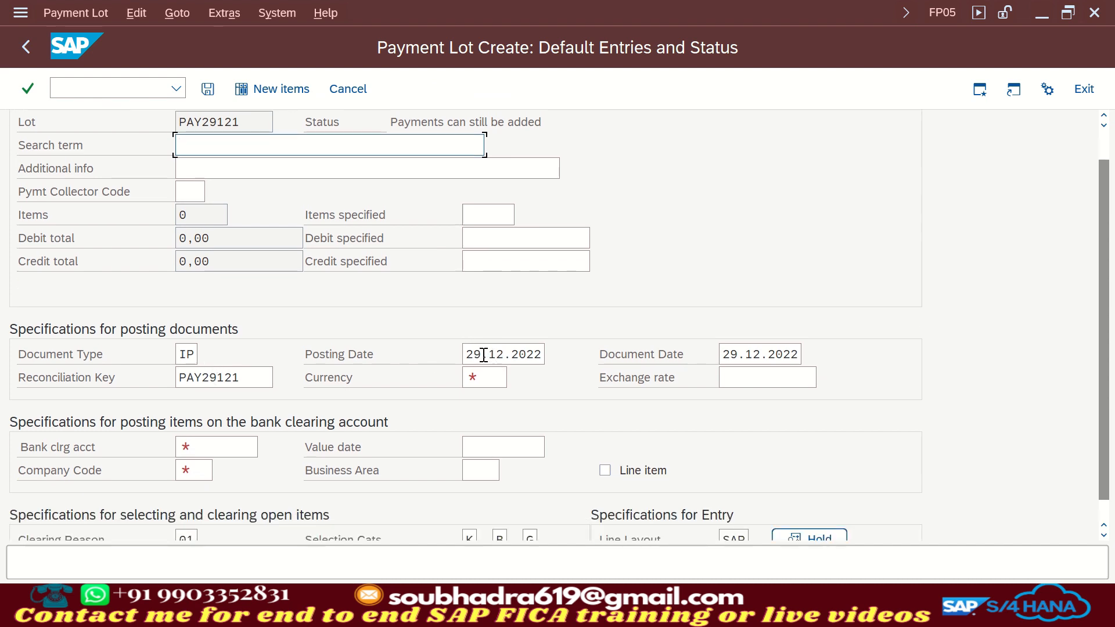
left_click(485, 381)
type("USD")
scroll(511, 407, "down", 2)
left_click(511, 433)
left_click(551, 433)
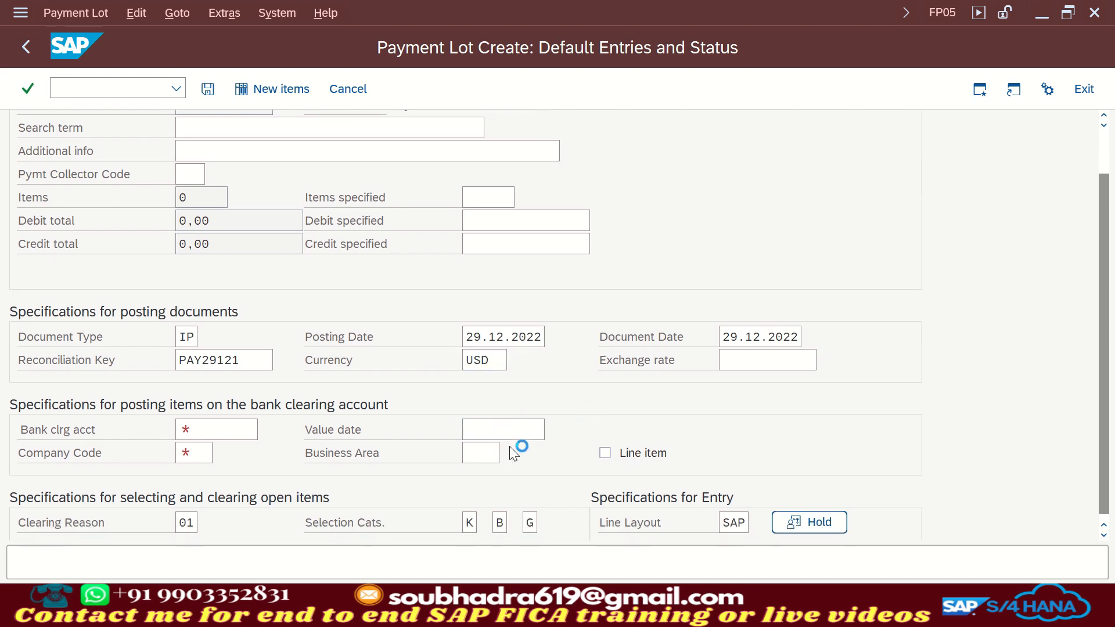
double_click(295, 392)
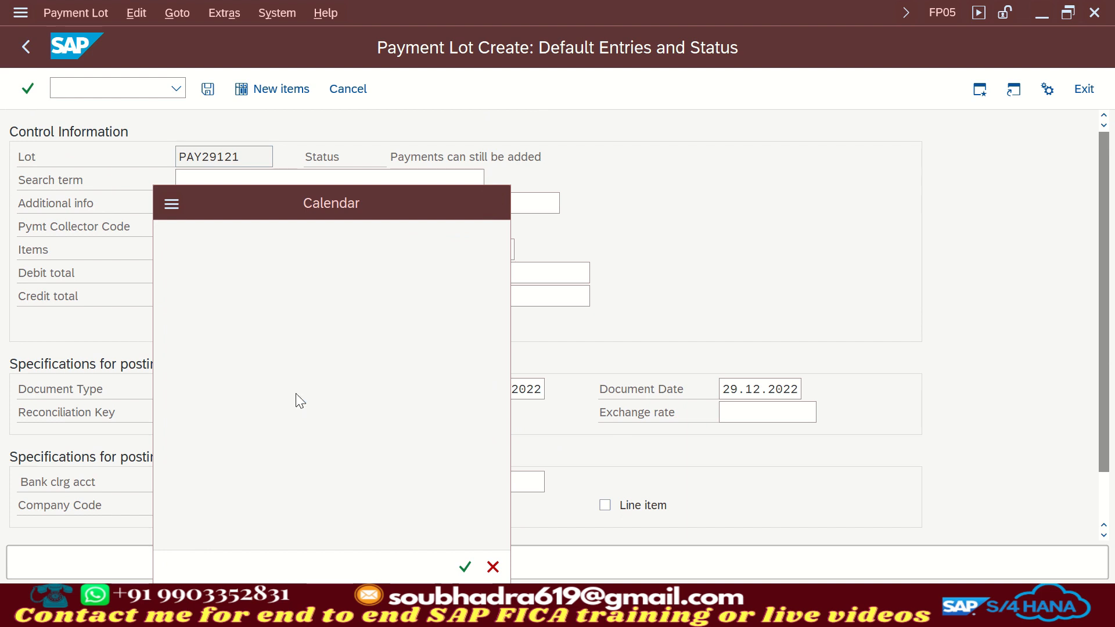
- Enter company code 1510 and choose the BoA Main account as the lot's bank clearing account
left_click(197, 442)
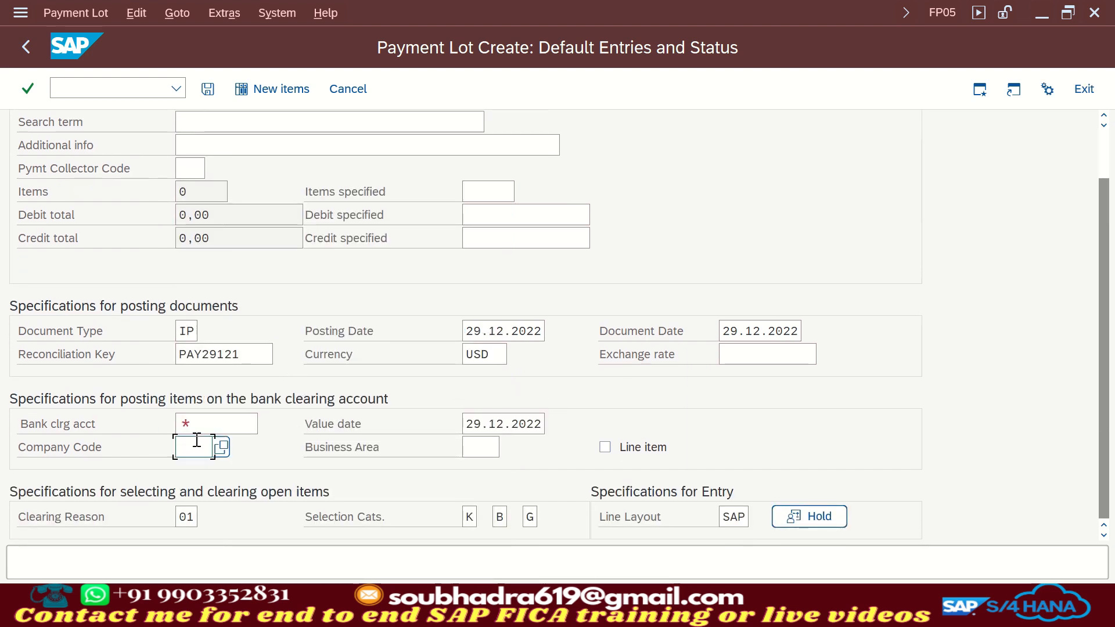
left_click(213, 424)
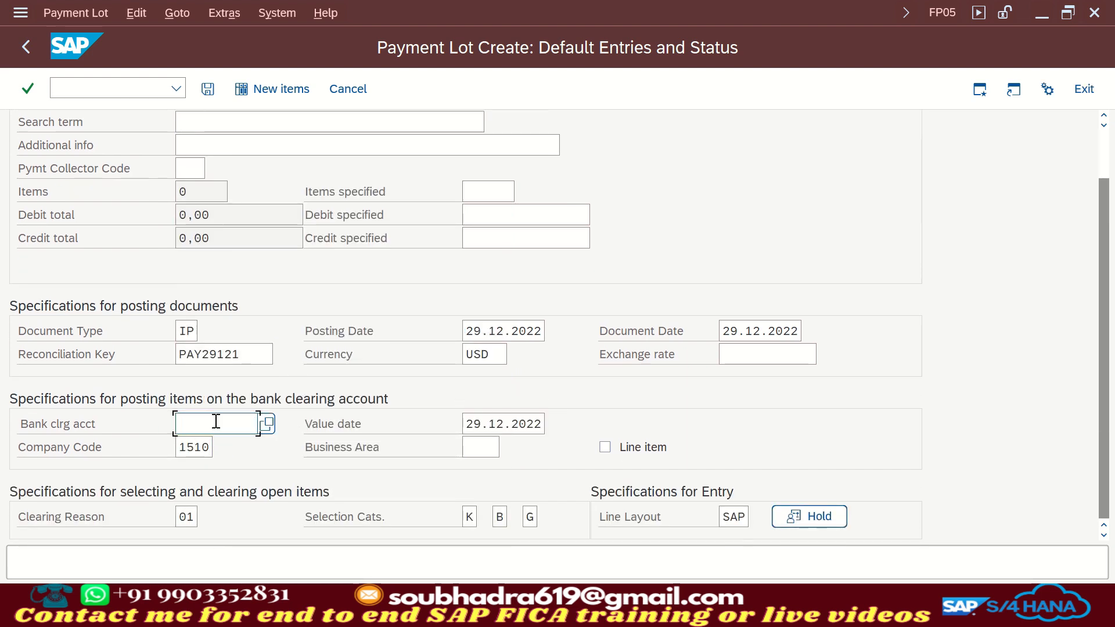
left_click(264, 423)
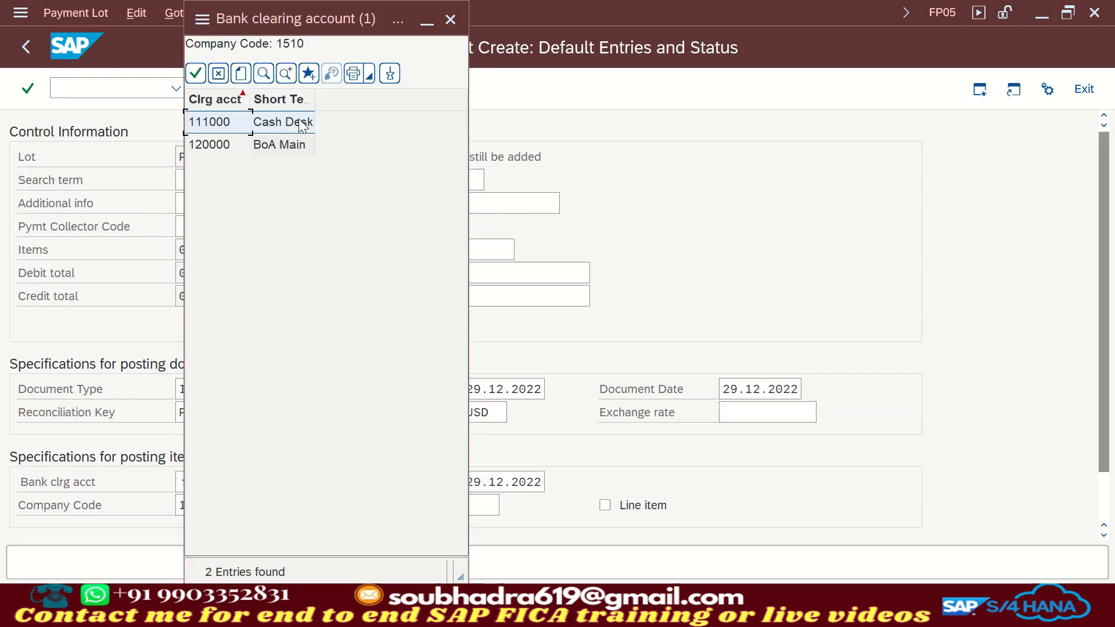
double_click(284, 145)
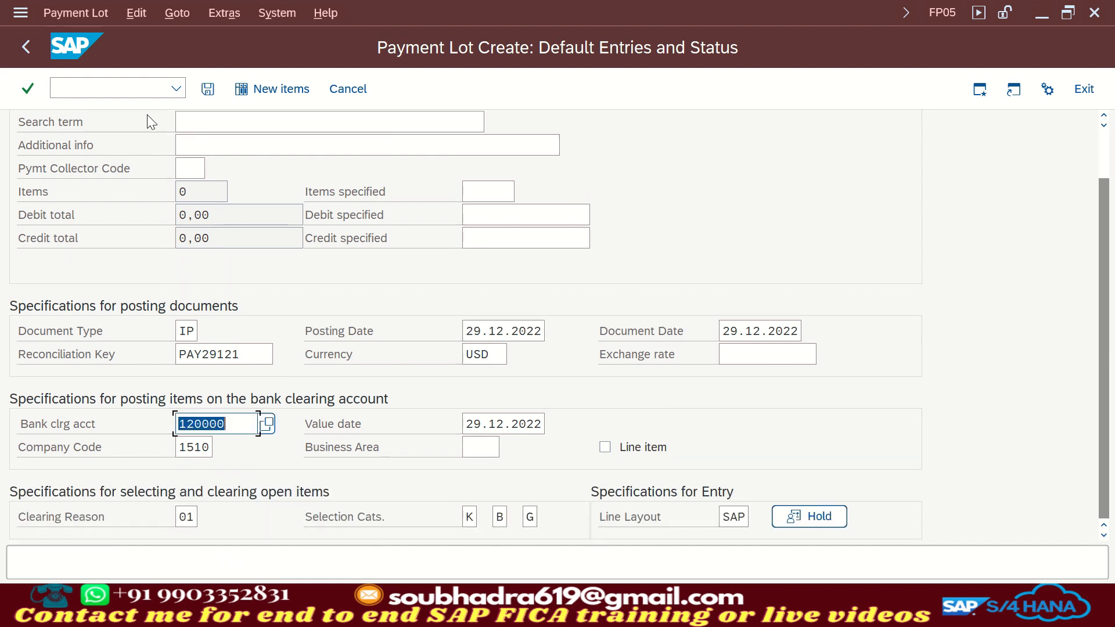
- Add a new payment item of 70 for the copied contract account and save the lot
scroll(194, 223, "up", 1)
left_click(291, 90)
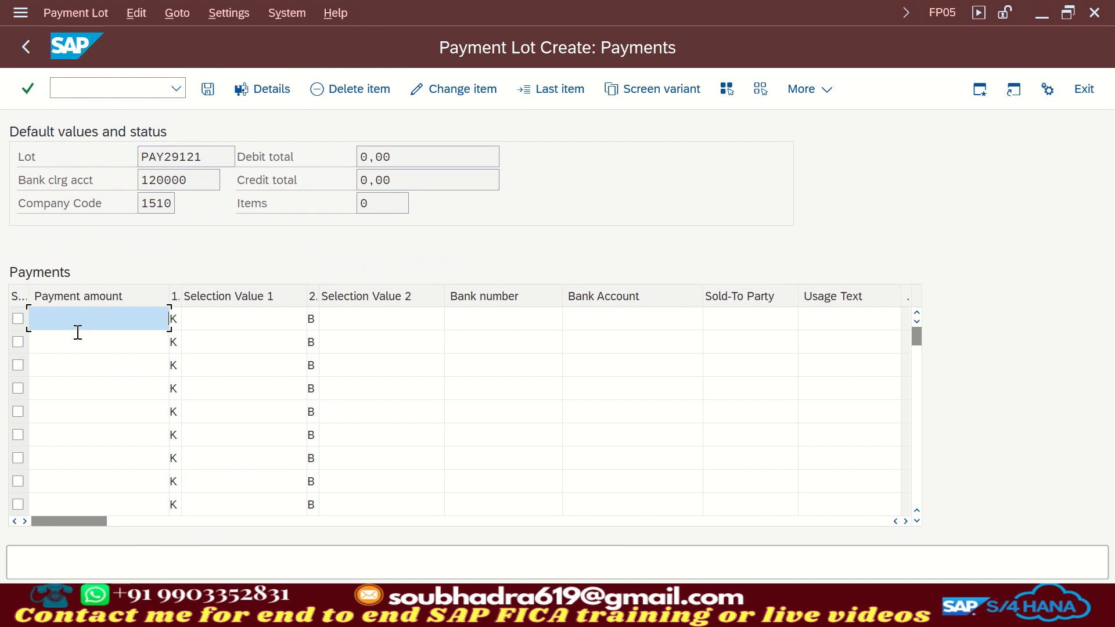
key("Tab")
key("Tab")
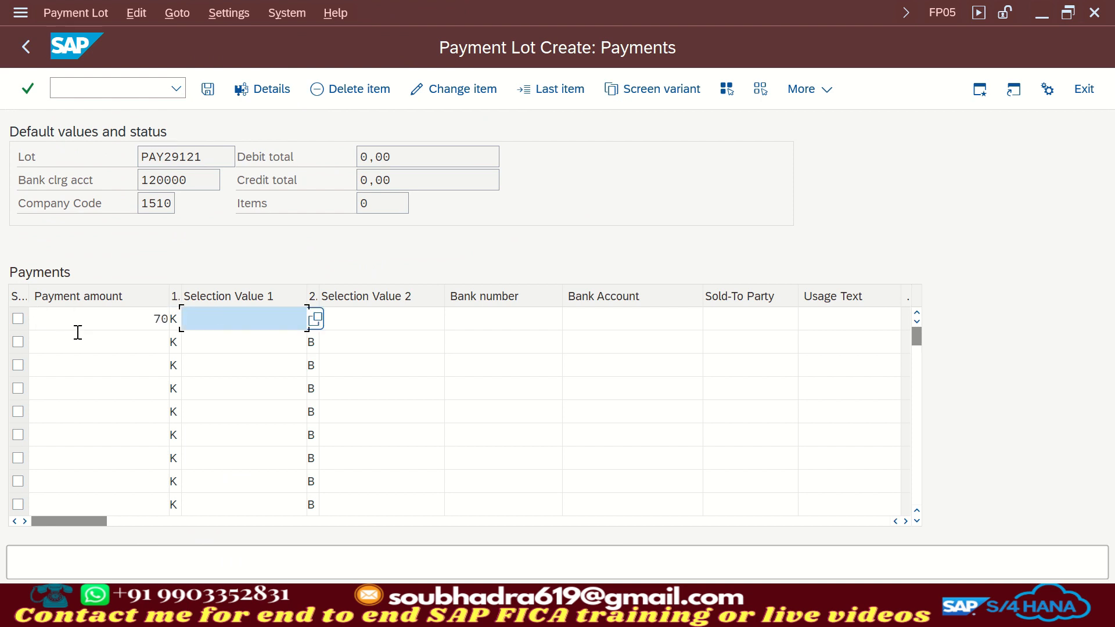
type("2003302")
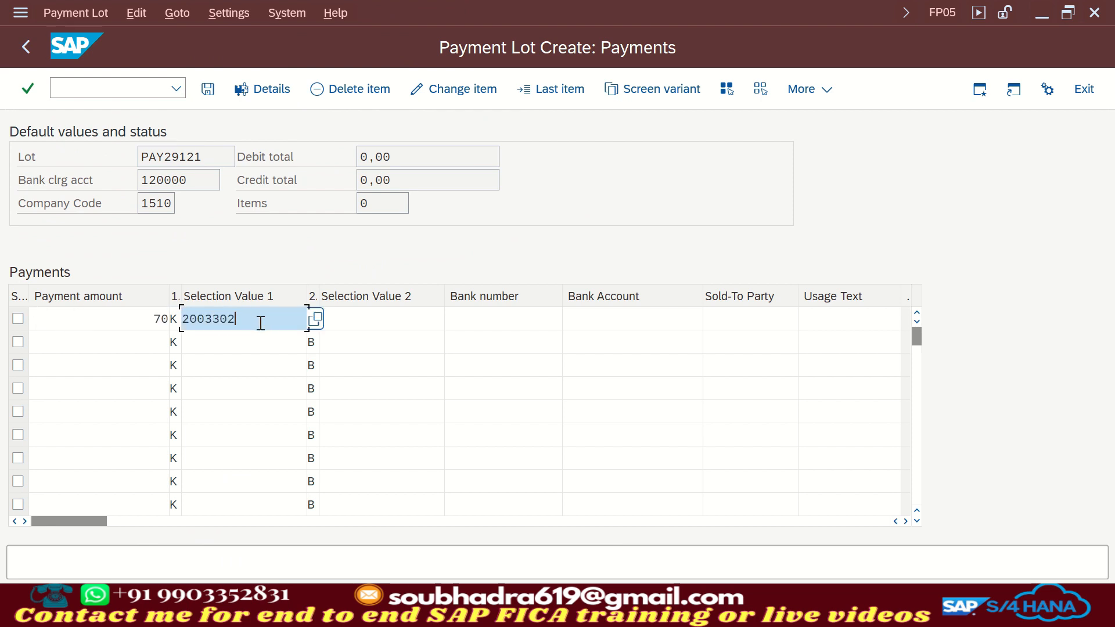
left_click(207, 87)
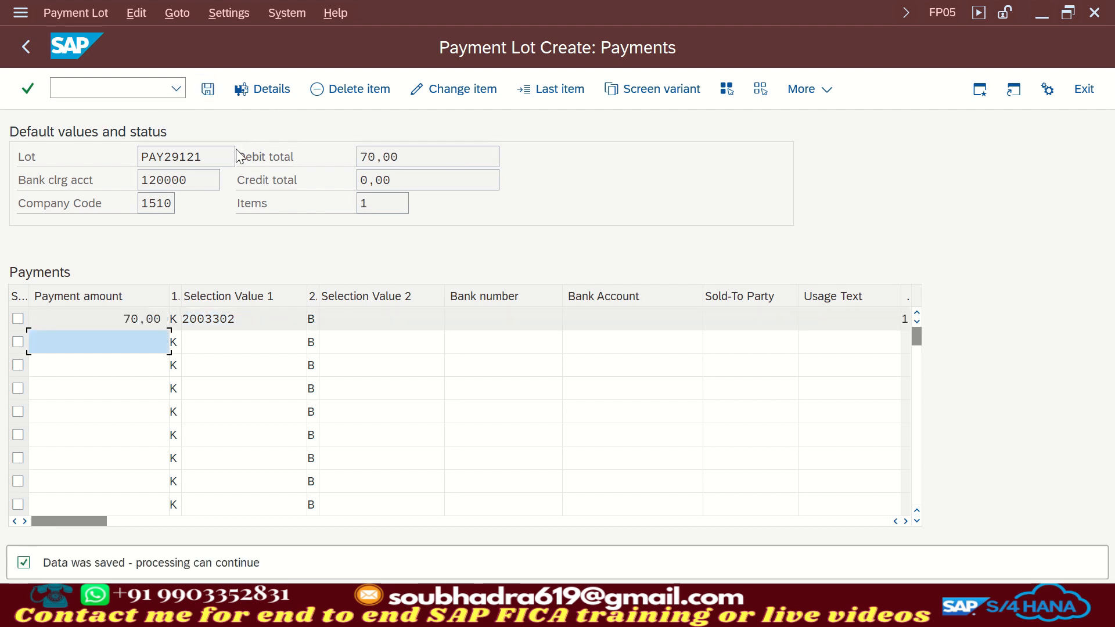
- Close payment lot PAY29121 with all payments entered in full, post it online, and check its status
left_click(23, 46)
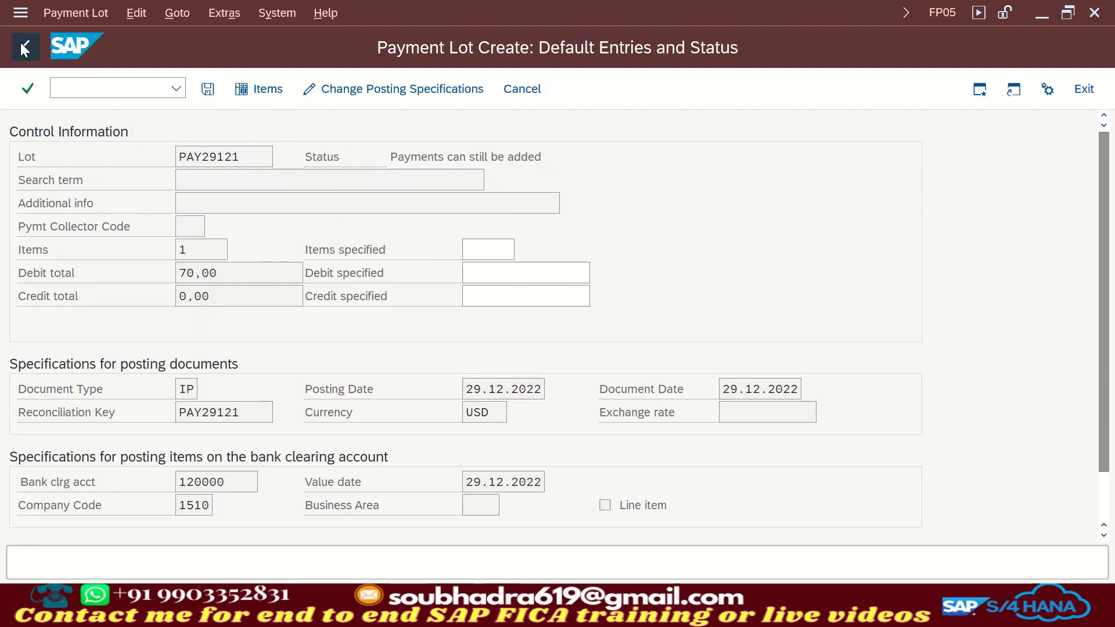
left_click(24, 46)
left_click(330, 91)
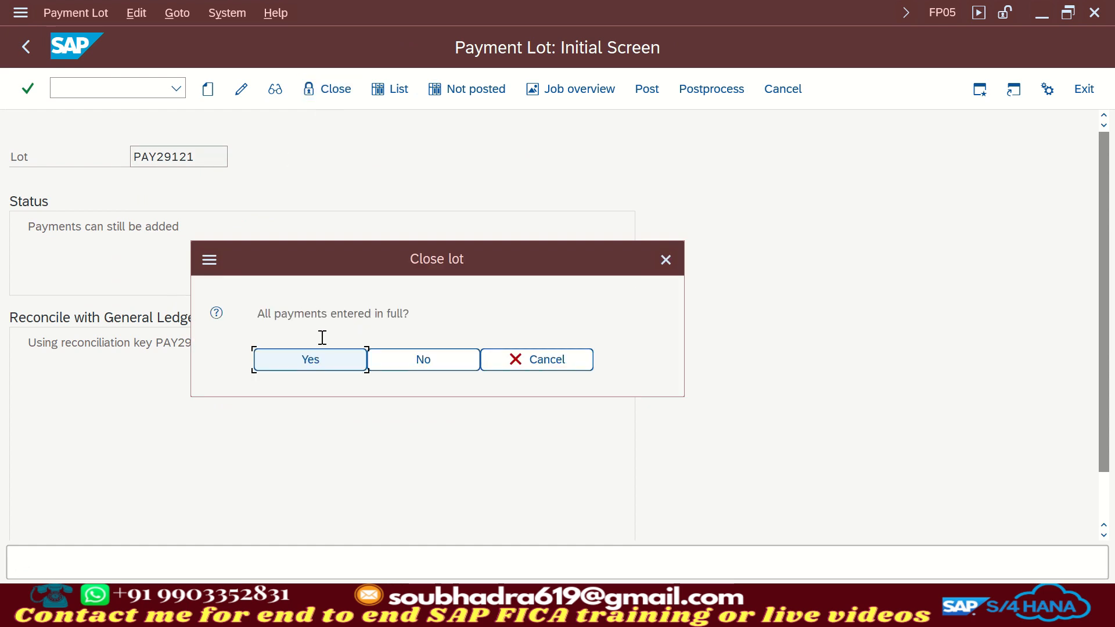
left_click(326, 356)
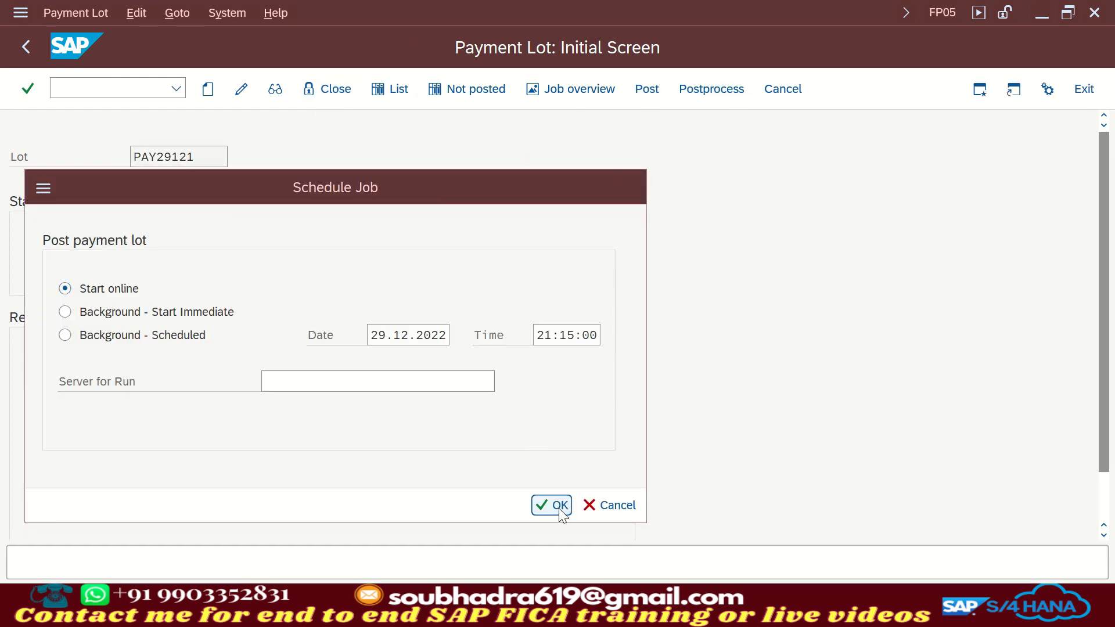
left_click(558, 507)
left_click(534, 568)
left_click_drag(113, 228, 3, 228)
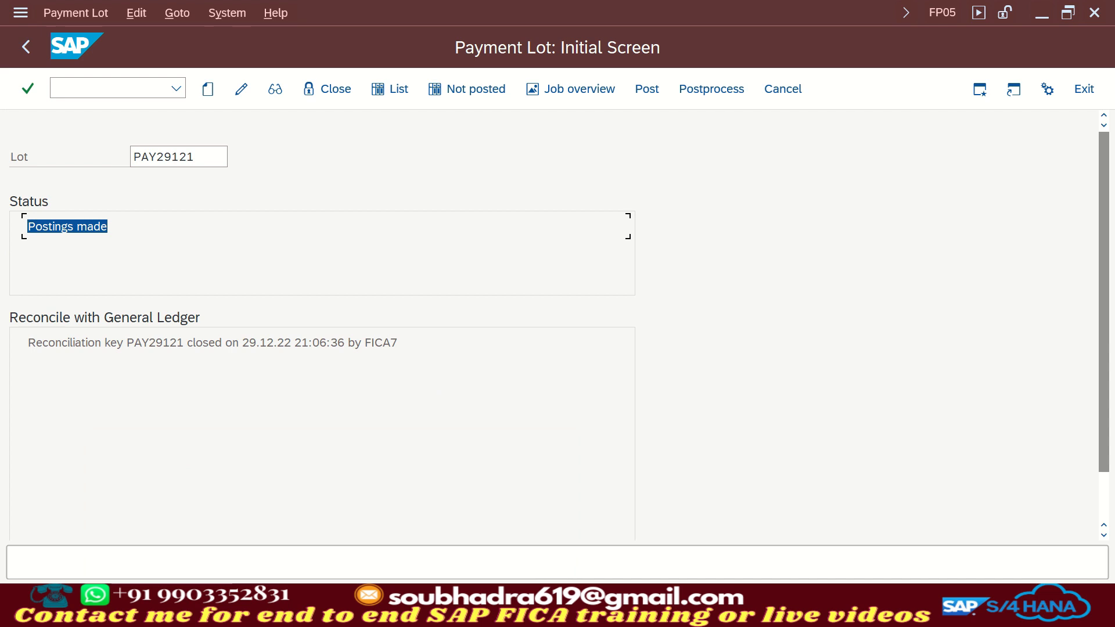
- Return to the contract account's open items list in the other session and refresh it
mouse_move(697, 619)
left_click(679, 563)
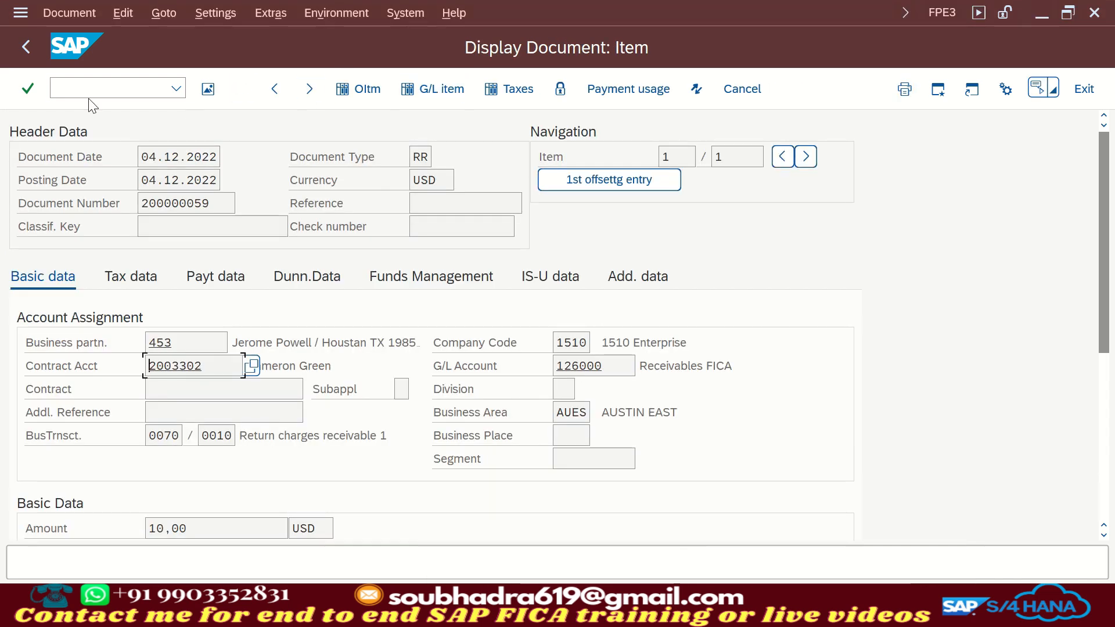
left_click(26, 46)
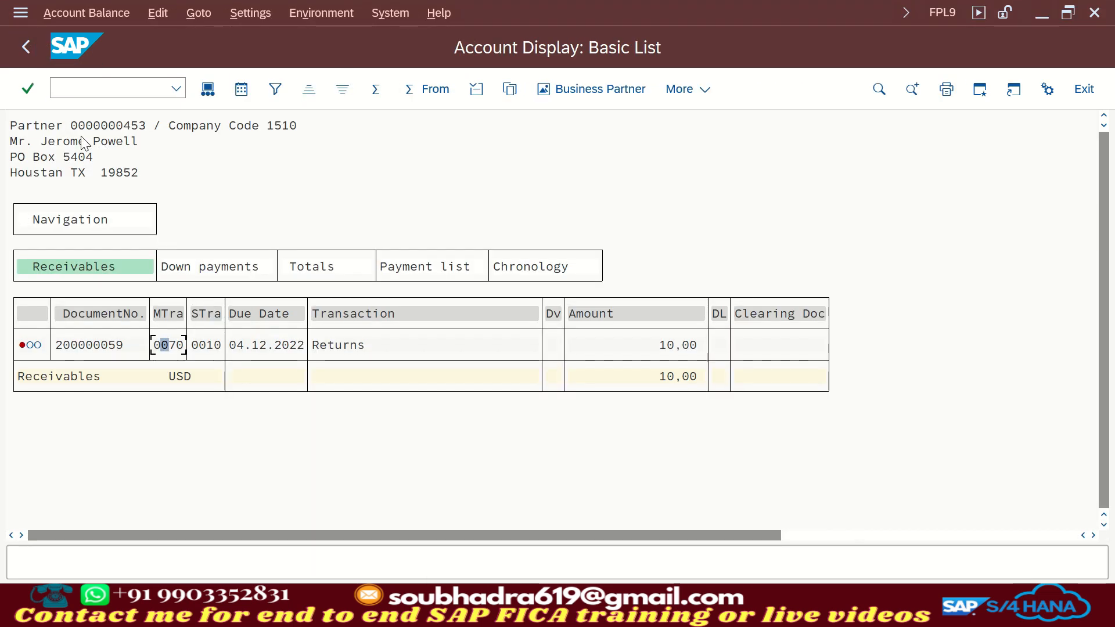
left_click(30, 51)
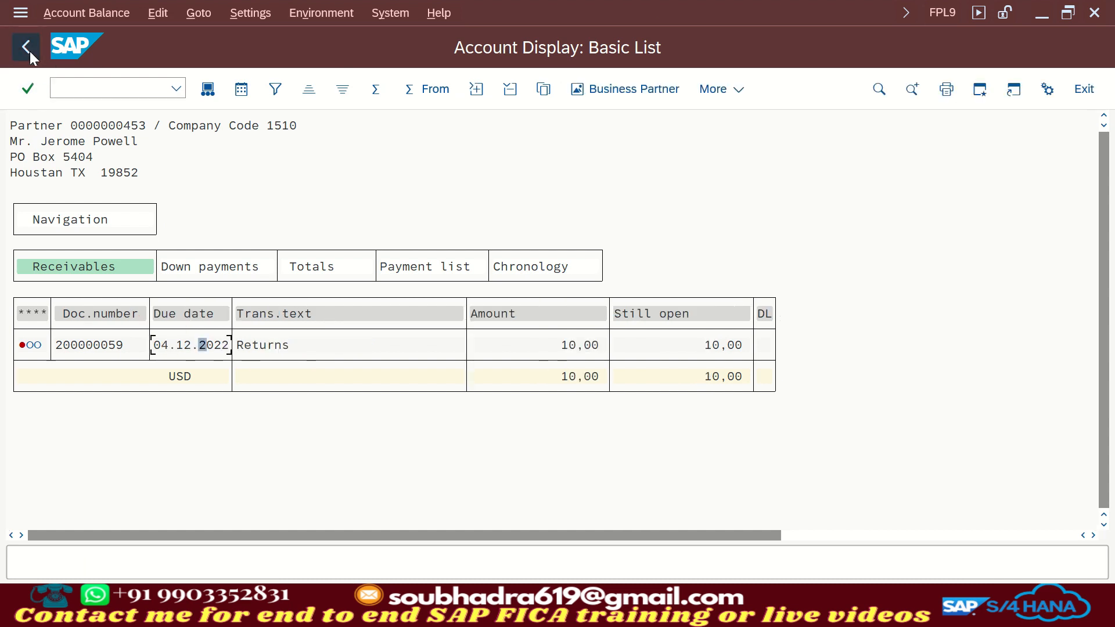
left_click(30, 51)
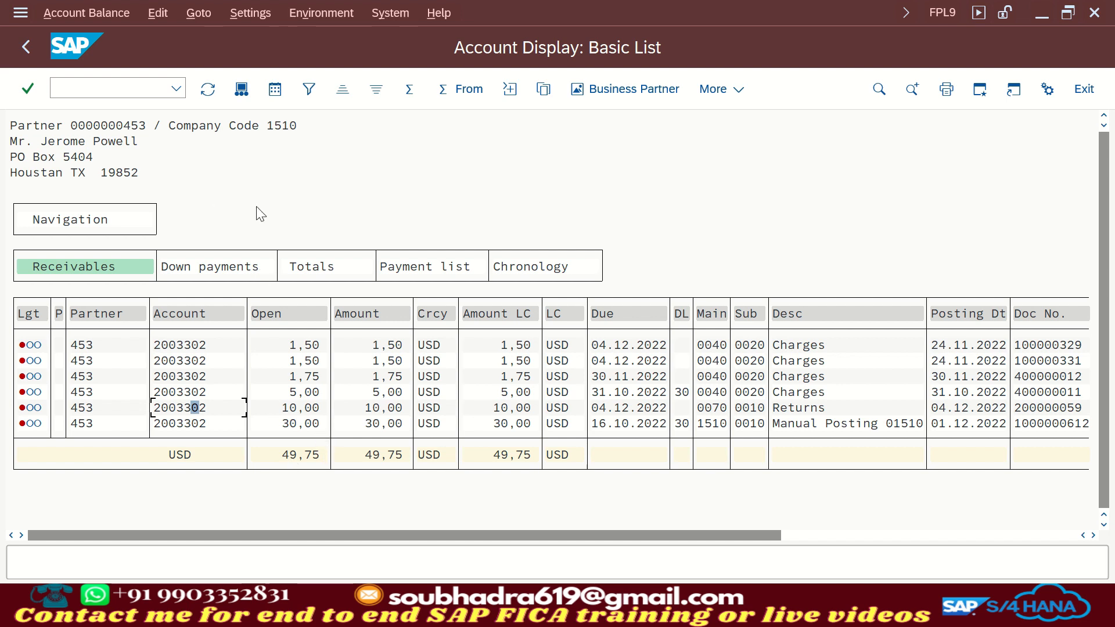
left_click(207, 91)
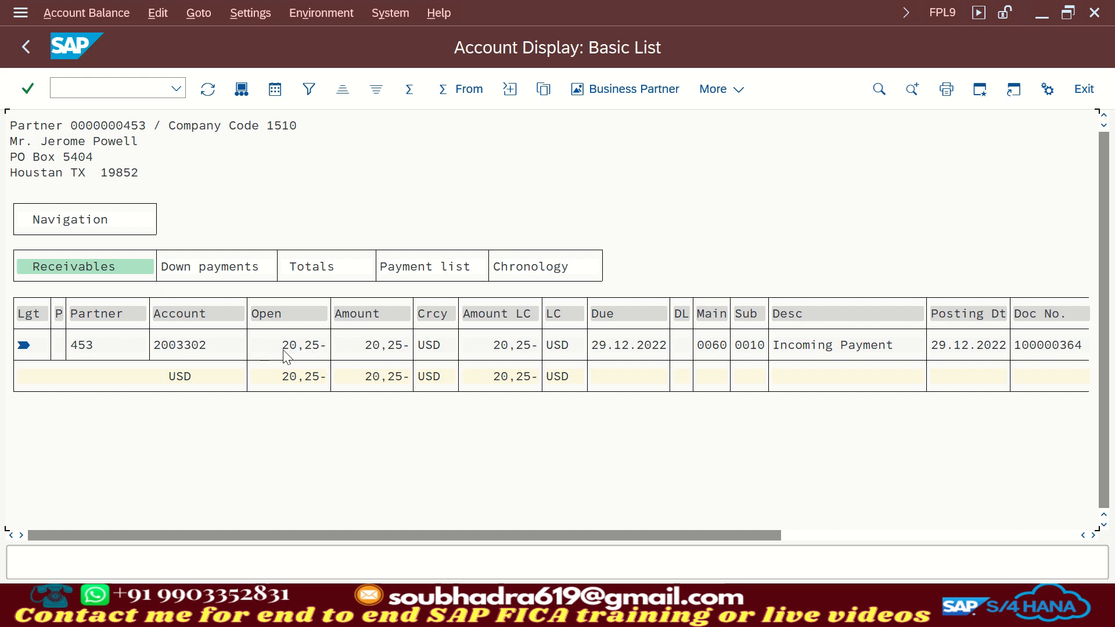
- Open the document behind the incoming payment's open item and switch it from display to change mode
double_click(316, 352)
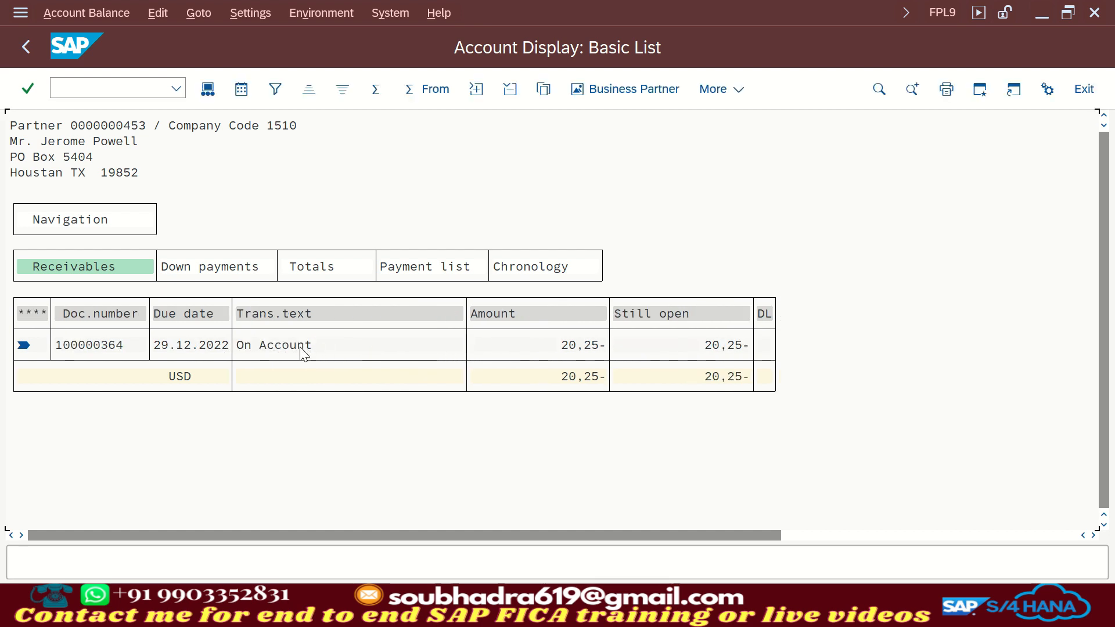
double_click(298, 347)
double_click(299, 347)
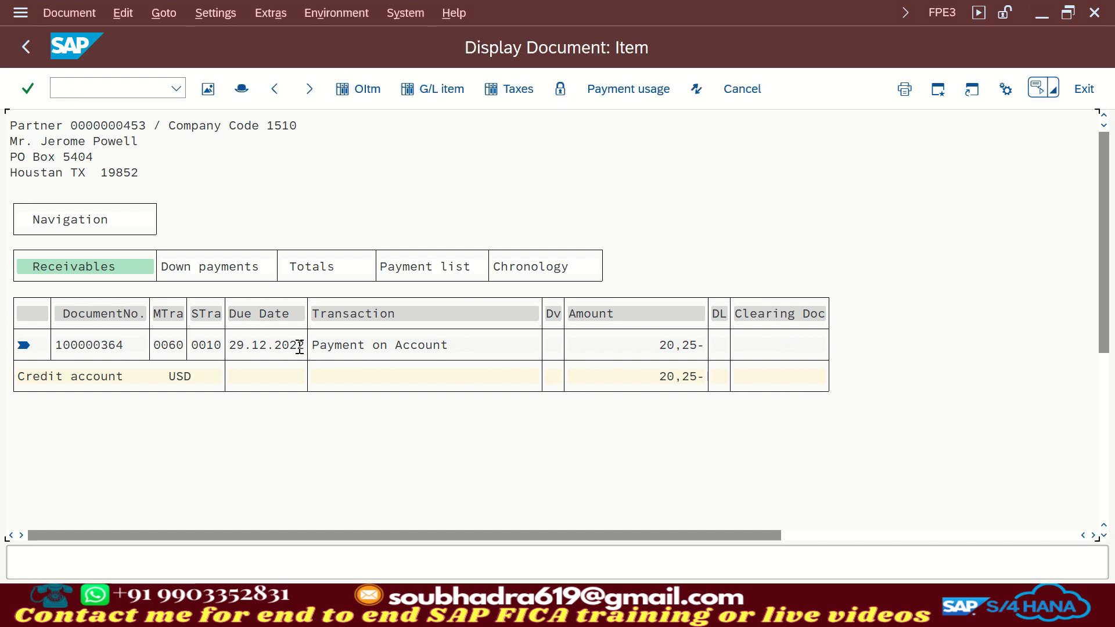
left_click(64, 18)
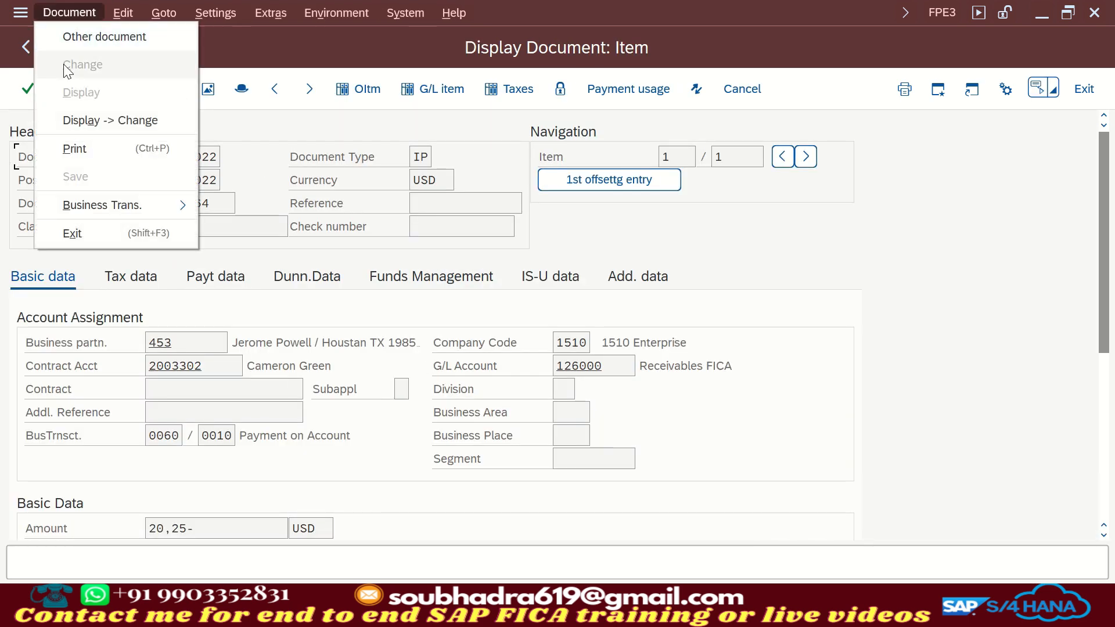
left_click(86, 134)
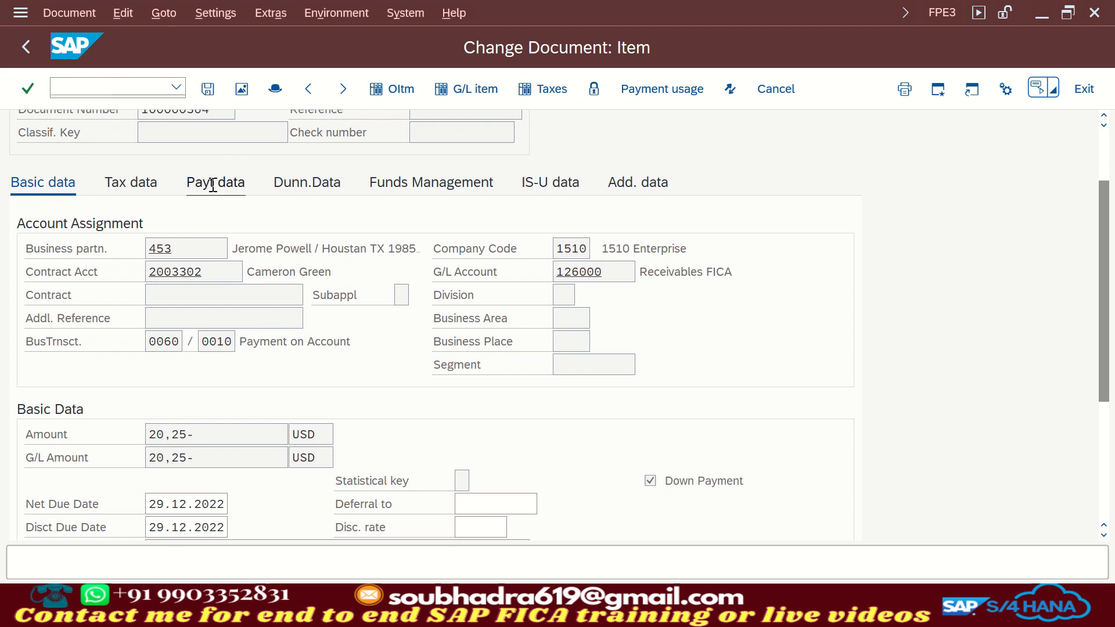
- Set the document item's payment method to Q (Check Refund) and save the document
left_click(215, 184)
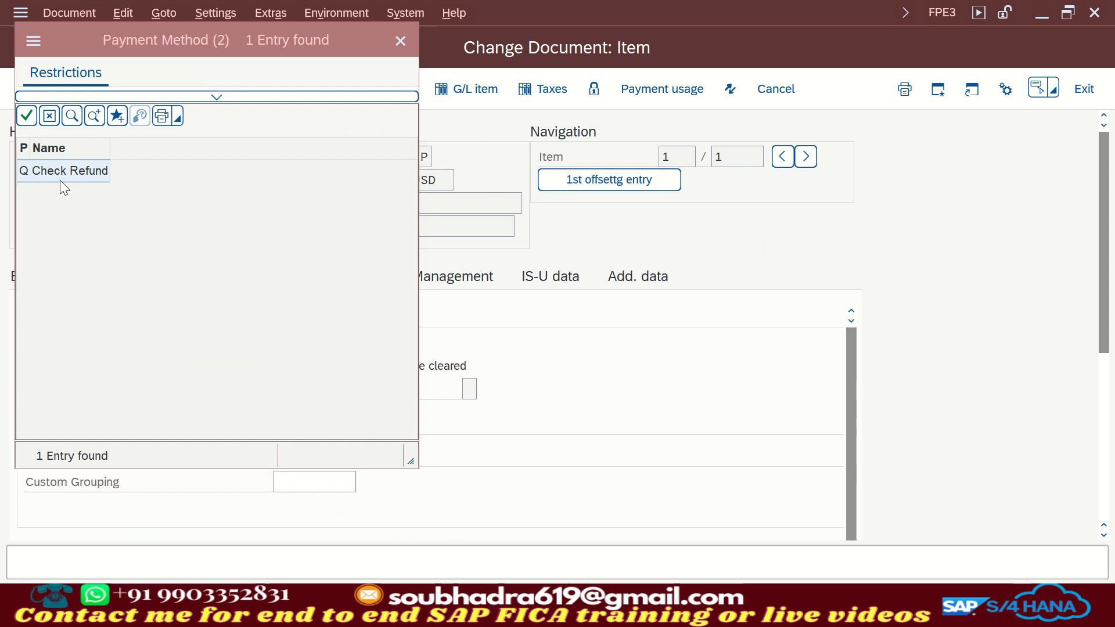
double_click(63, 172)
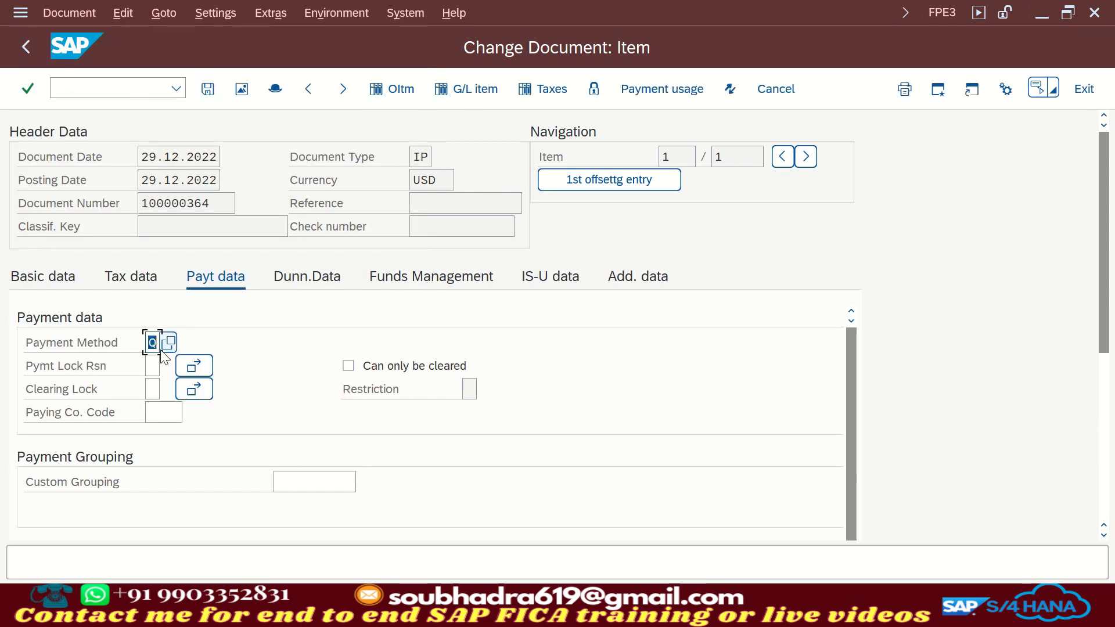
key("Return")
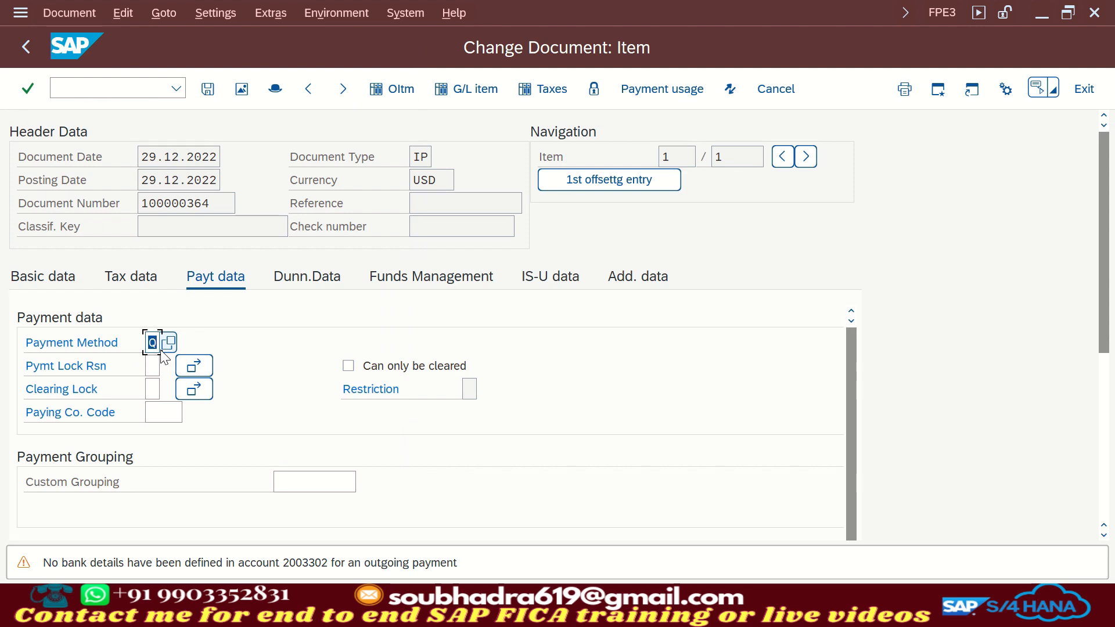
key("ctrl+s")
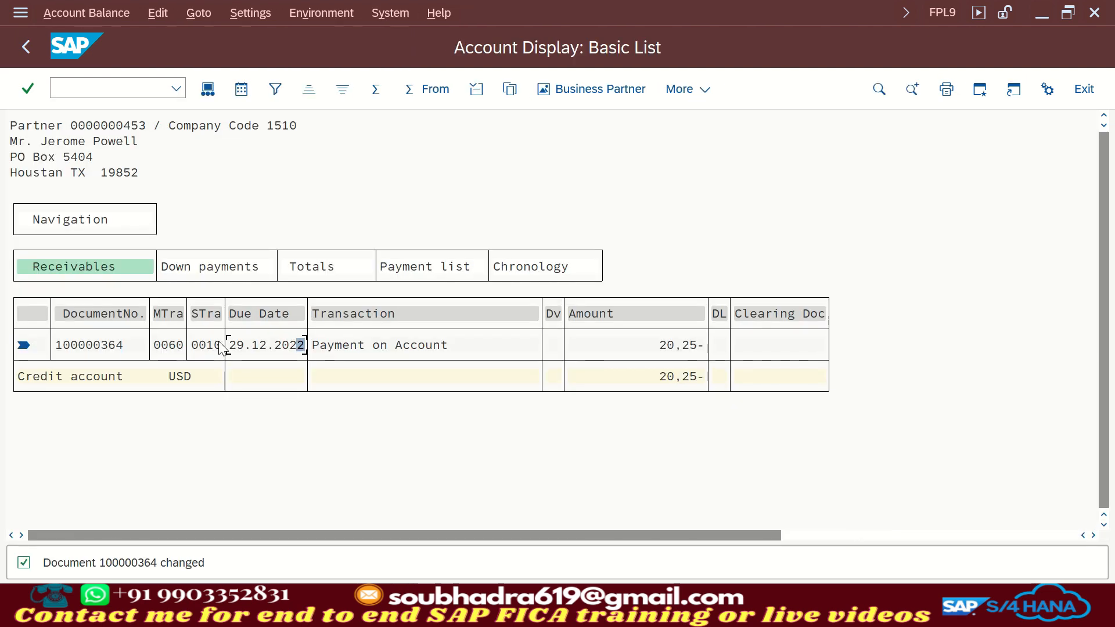
- Reopen the payment on account document, check its payment method, and return to the basic data
double_click(250, 351)
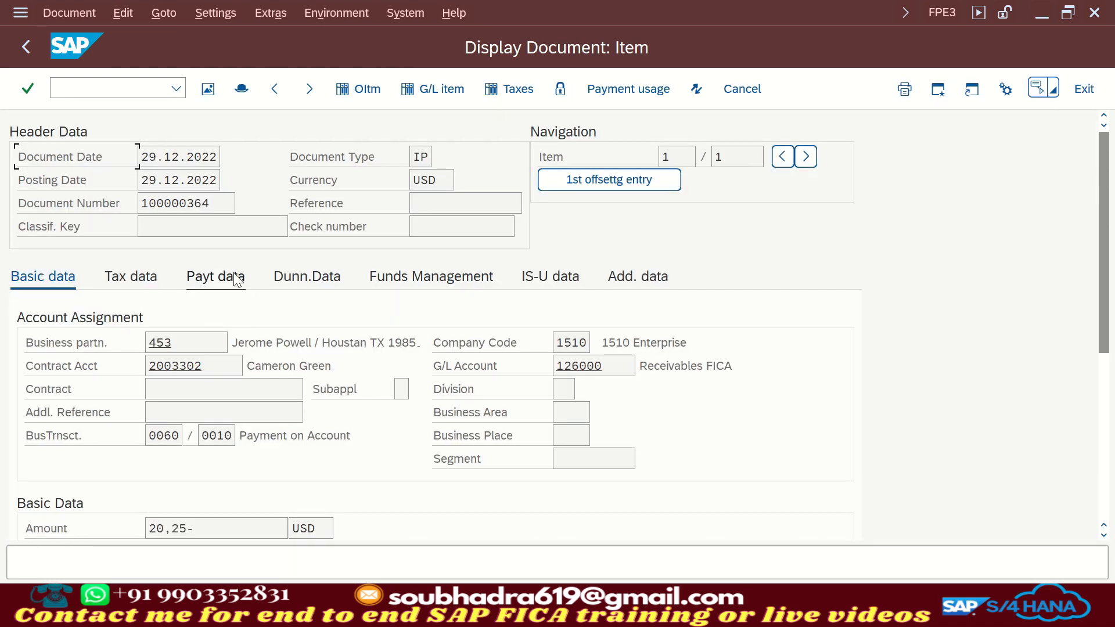
left_click(228, 279)
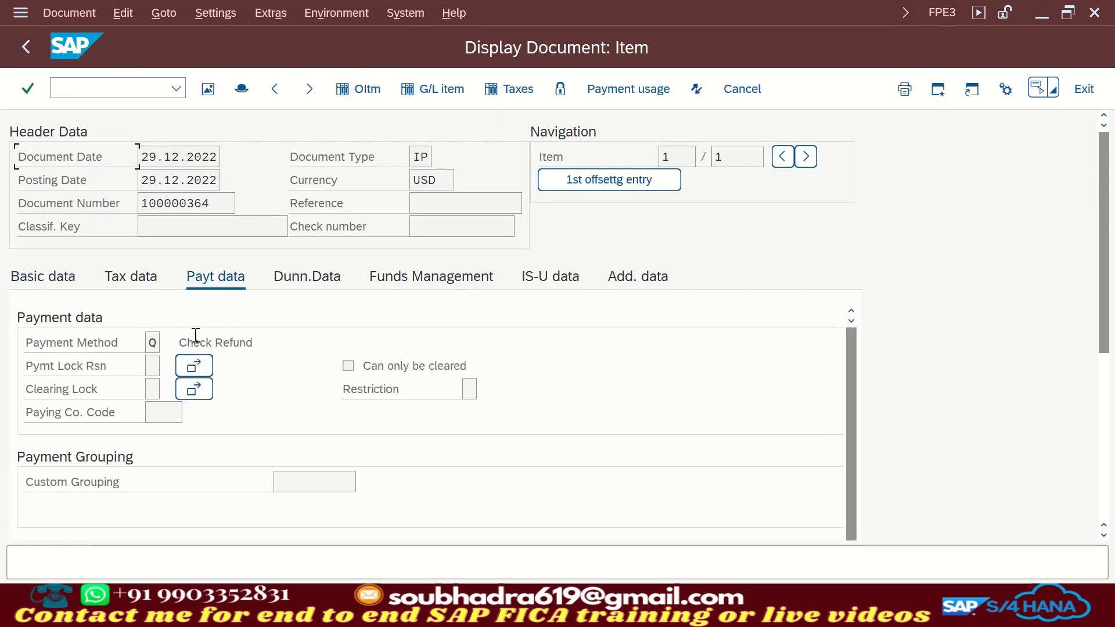
left_click(50, 288)
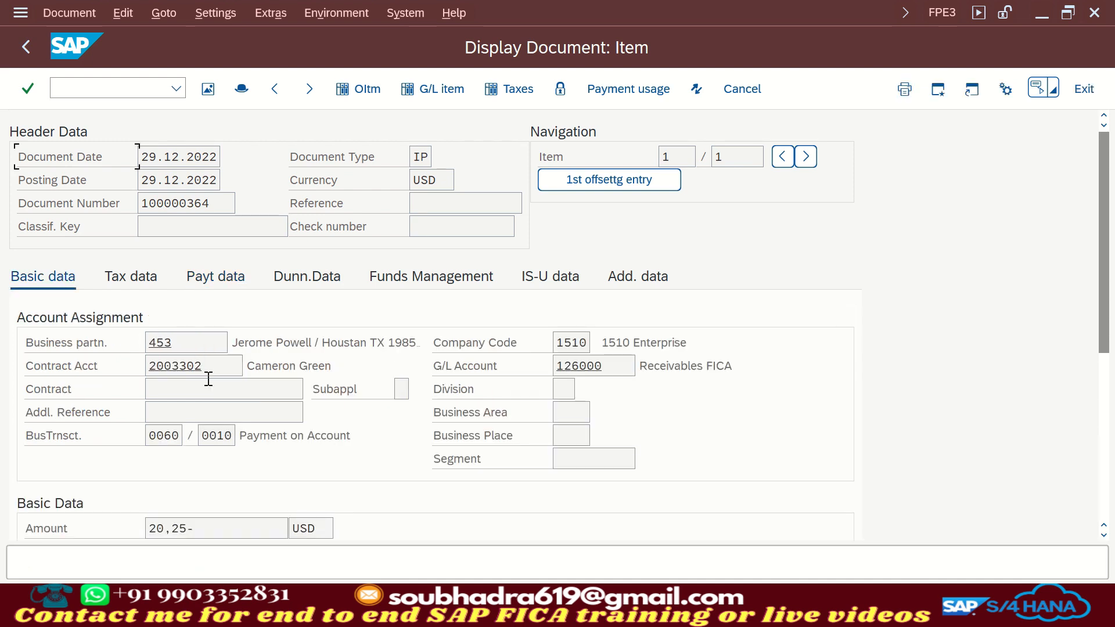
- Open the item's contract account for changing with transaction CAA2 in a new session
double_click(166, 365)
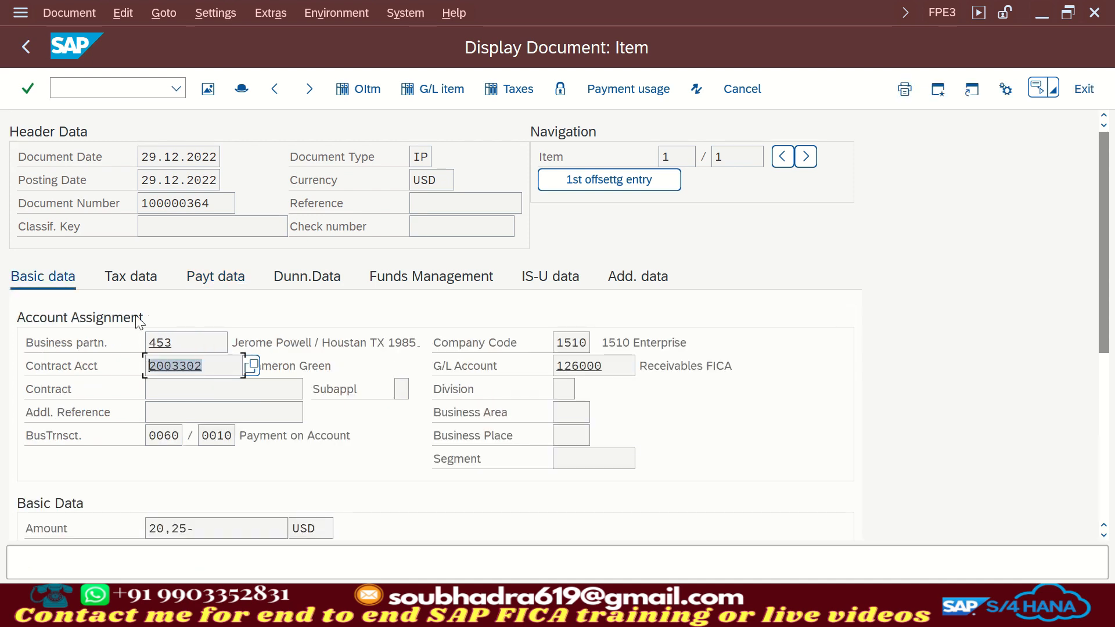
left_click(120, 90)
type("/ocaa2")
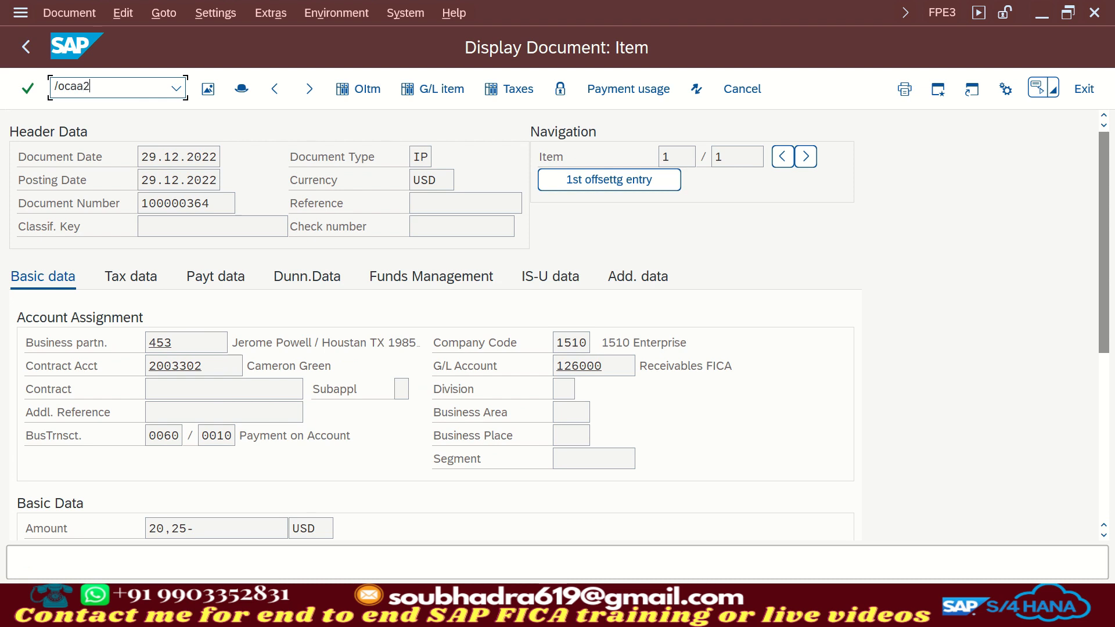
key("Return")
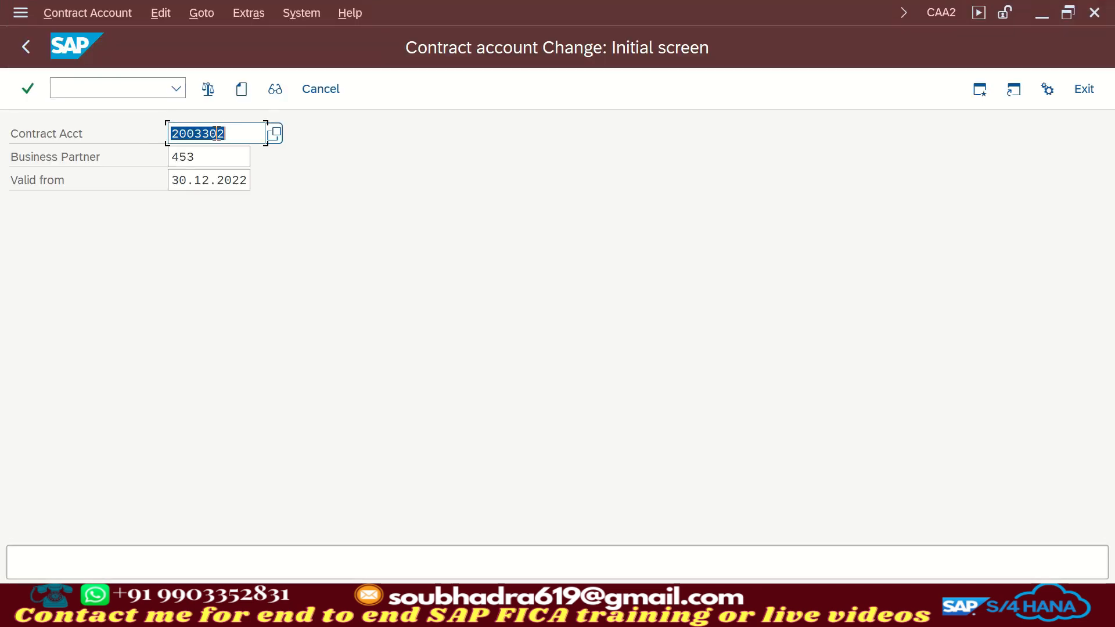
key("Return")
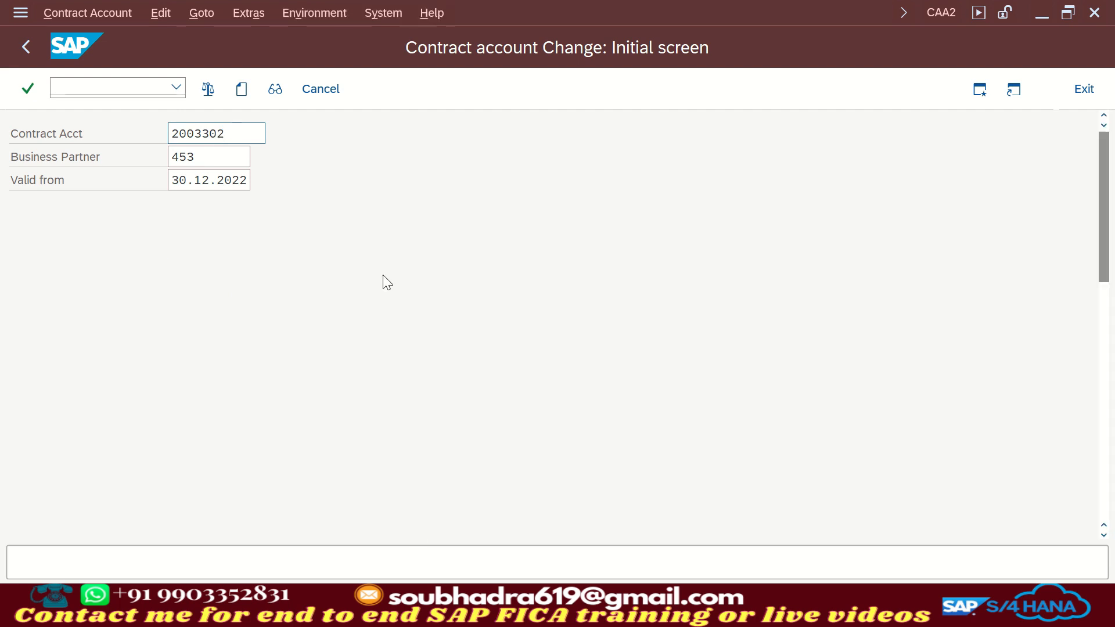
- Set the outgoing payment method in the contract account's payment data to Q (Check Refund)
left_click(168, 235)
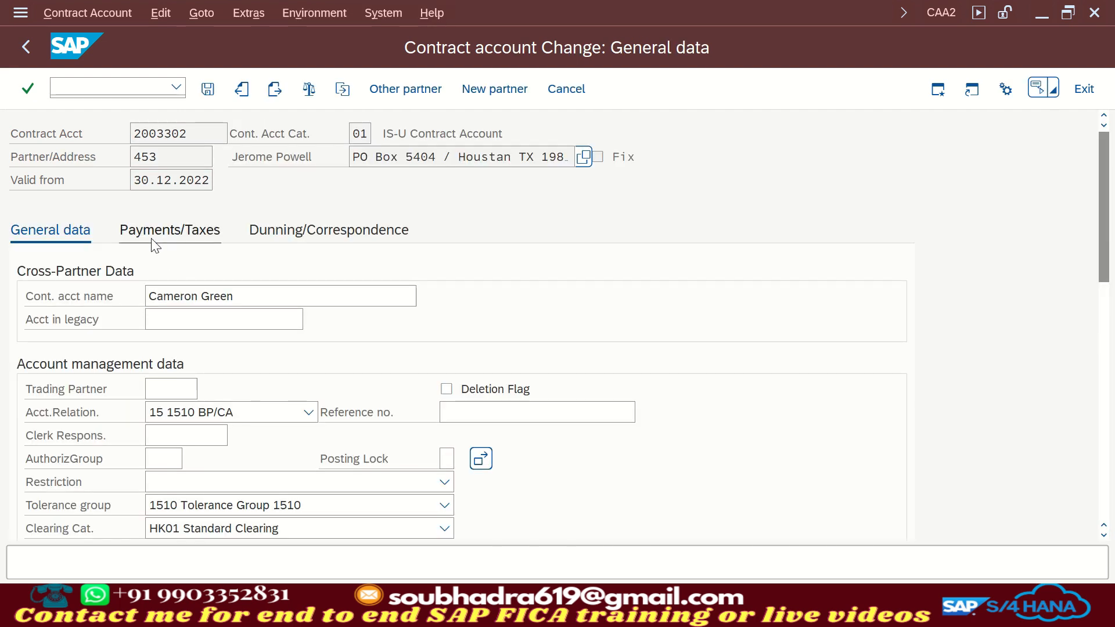
left_click(150, 458)
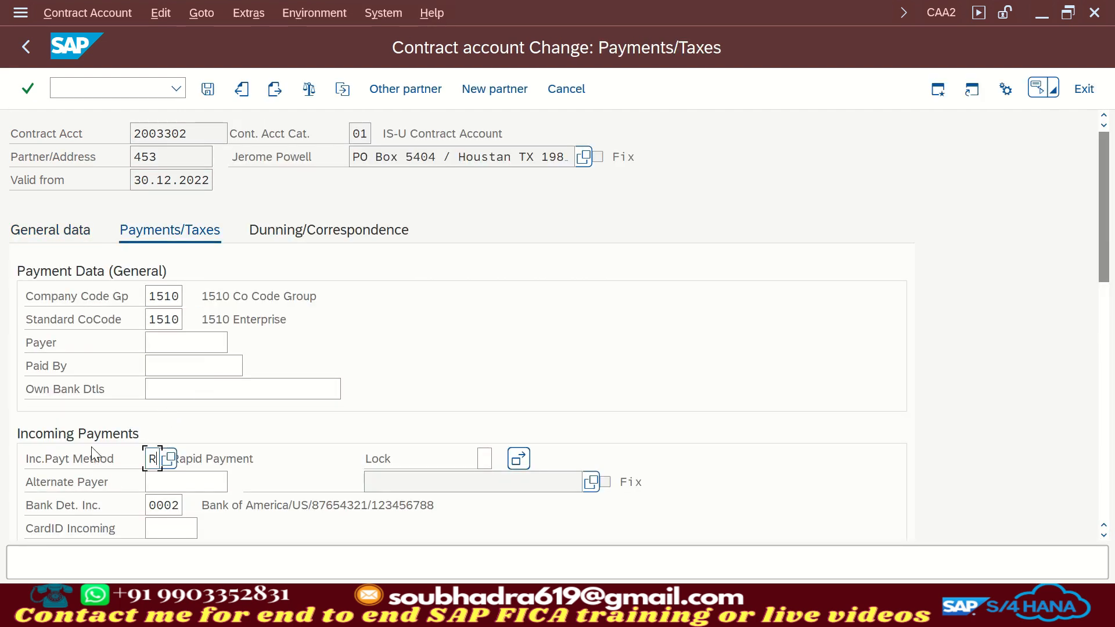
scroll(151, 459, "down", 5)
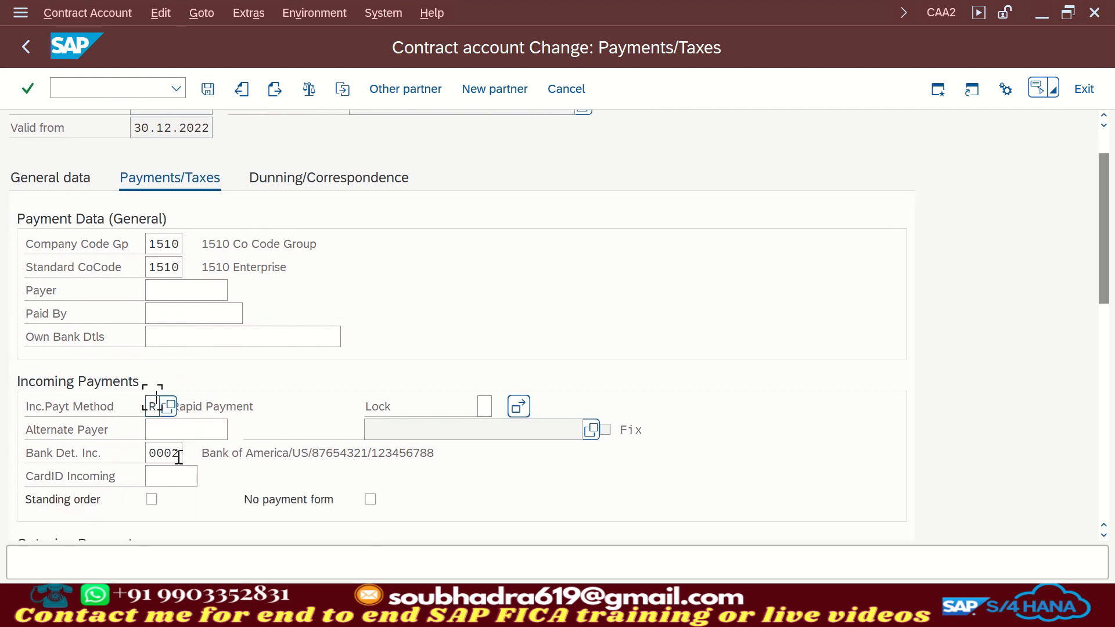
left_click(175, 431)
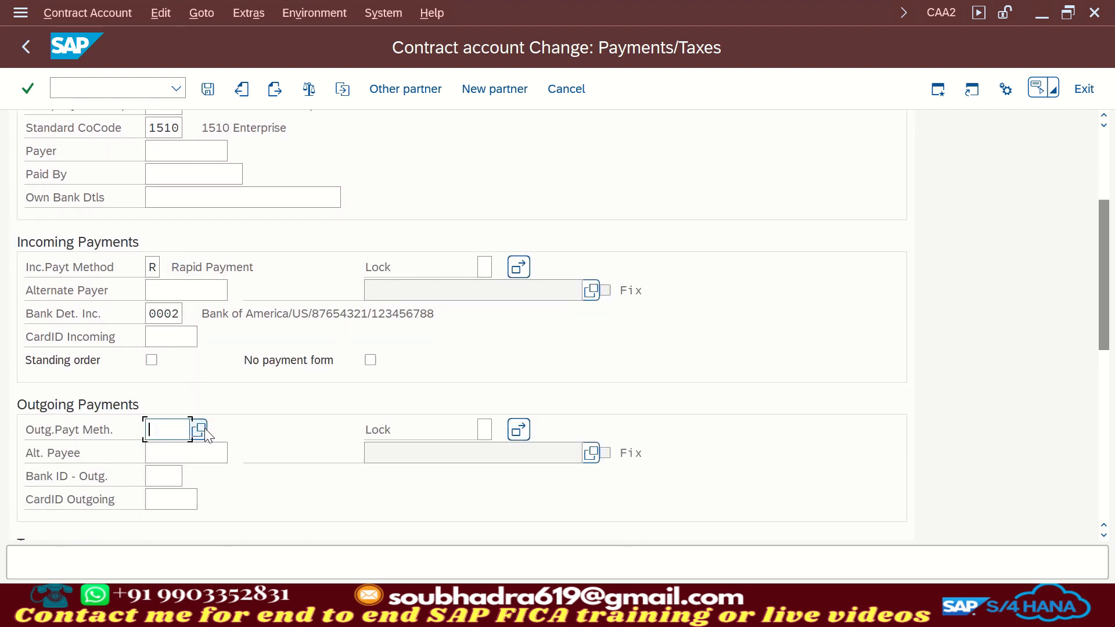
left_click(199, 429)
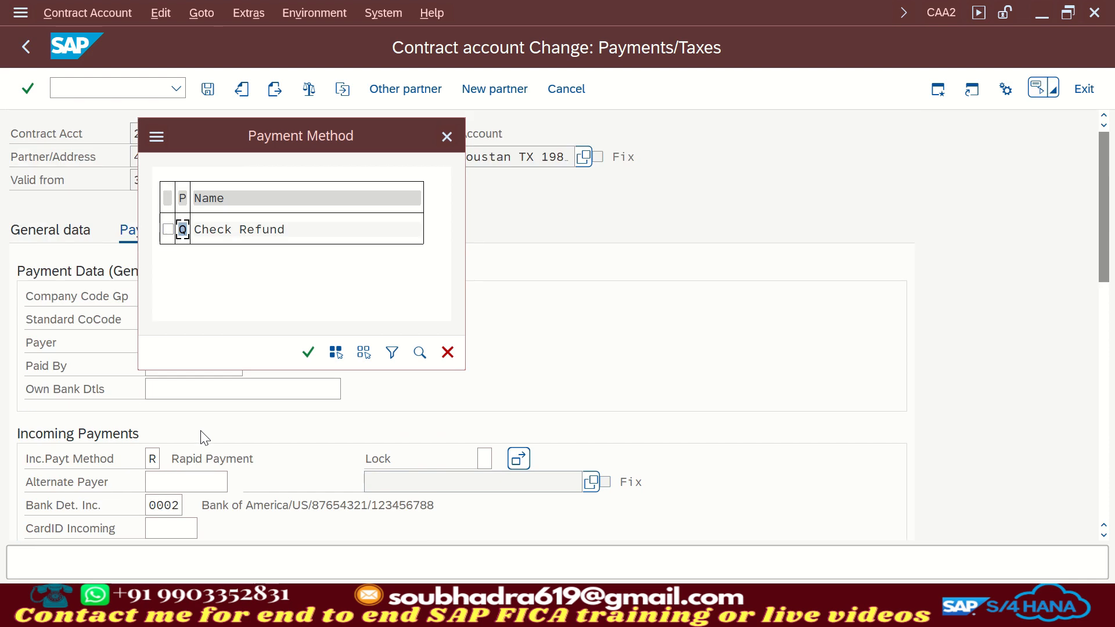
left_click(168, 230)
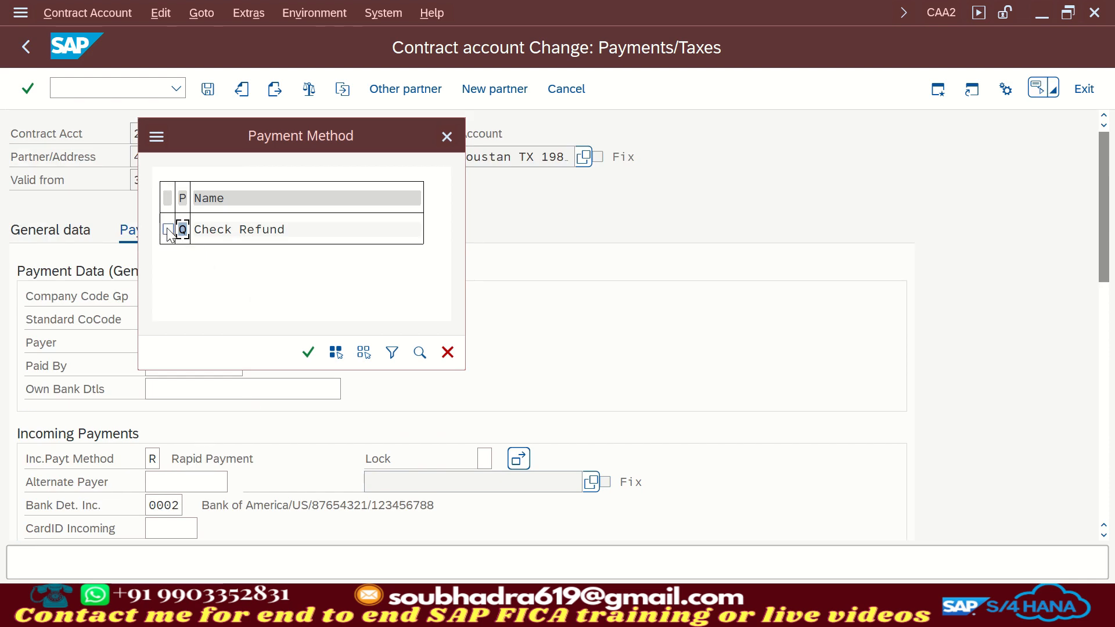
left_click(308, 353)
- Assign the Bank of America details with ID 0002 as the contract account's outgoing bank and confirm the entry
scroll(239, 469, "down", 4)
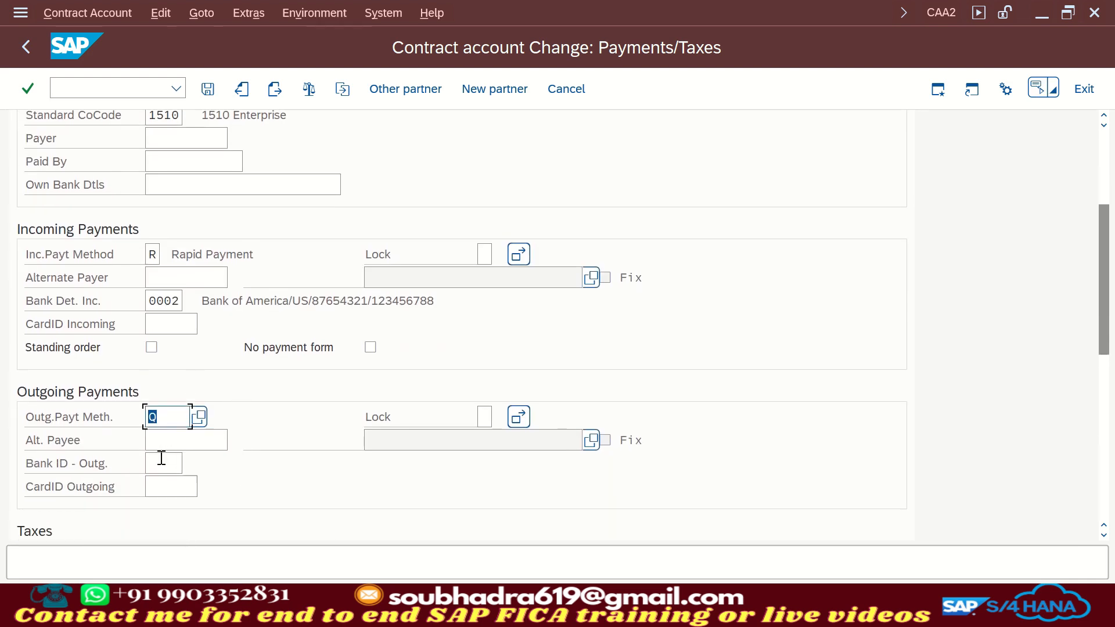
left_click(170, 468)
left_click(198, 464)
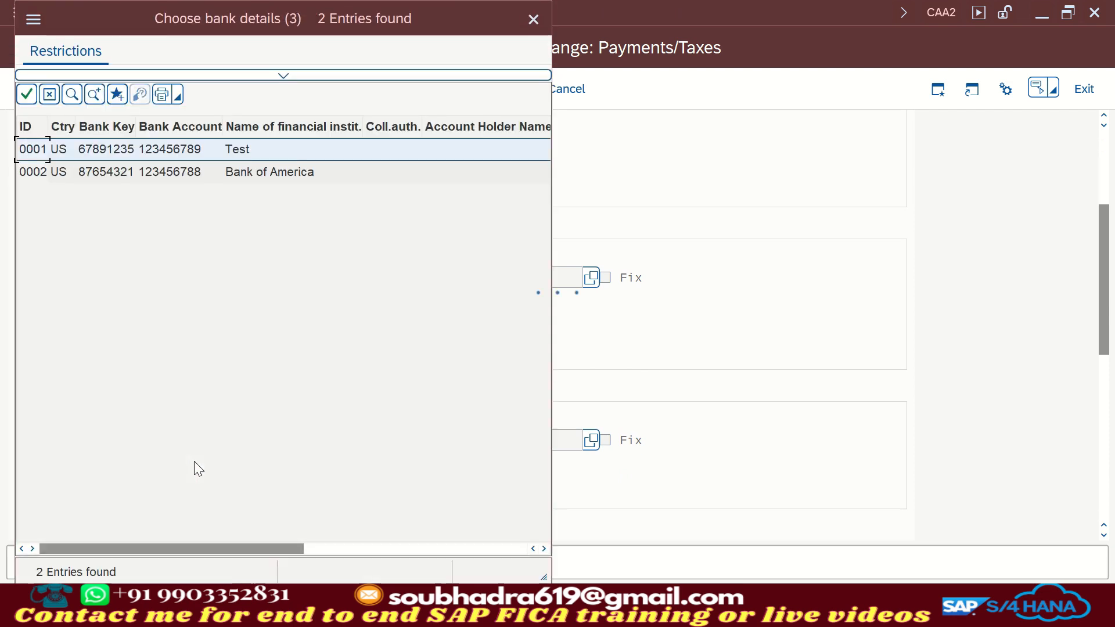
double_click(165, 172)
scroll(226, 478, "down", 5)
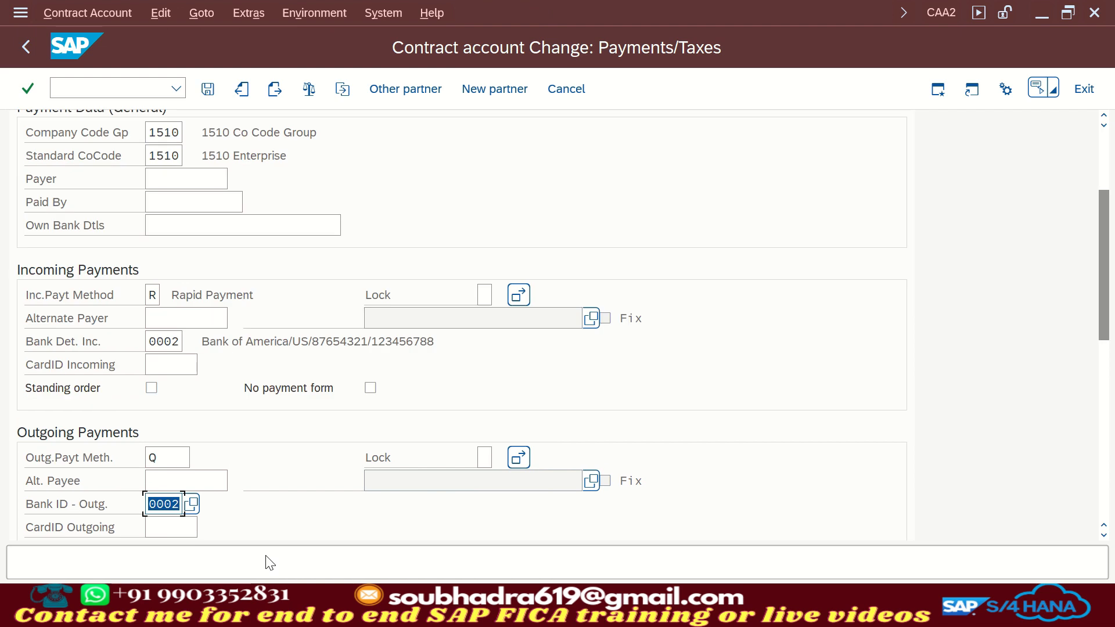
scroll(226, 478, "down", 2)
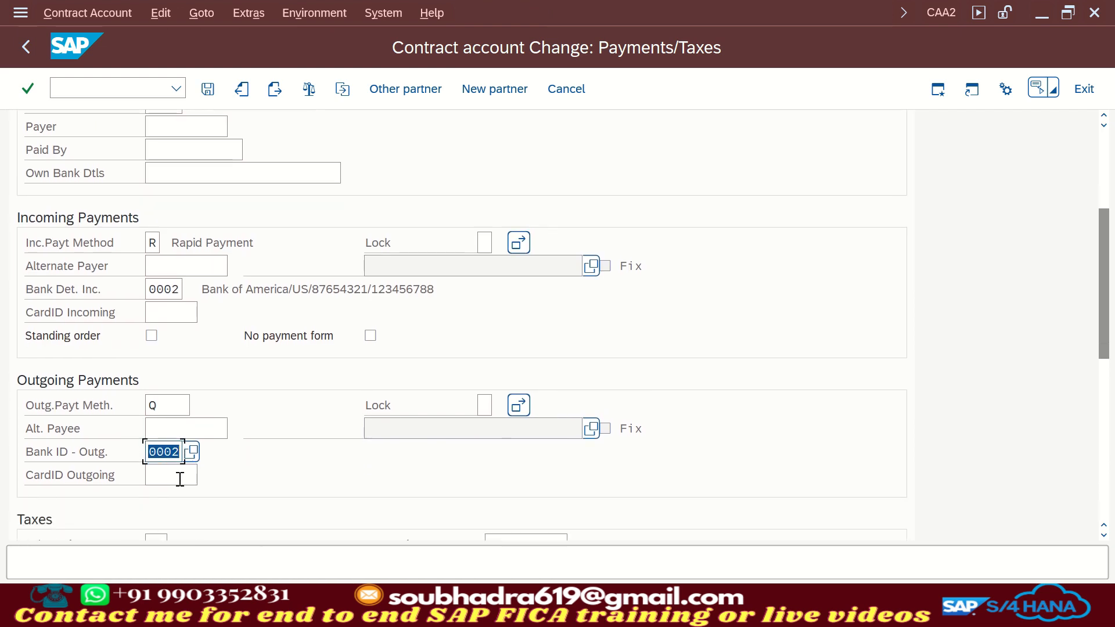
key("Return")
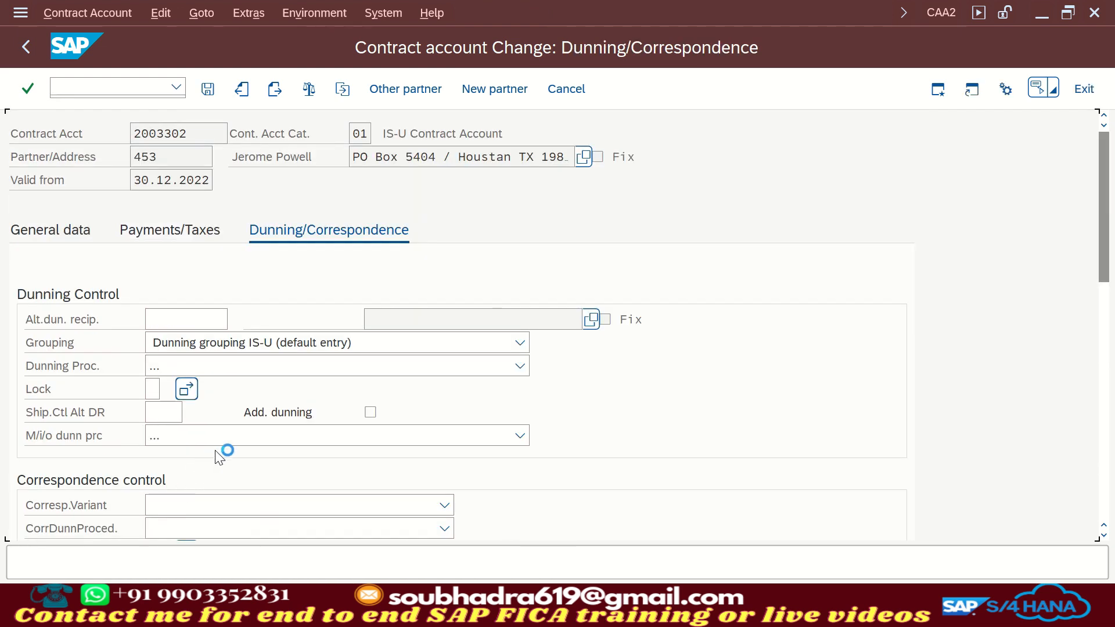
- Check the outgoing payment method and bank details in the payment data and save the contract account
left_click(200, 196)
scroll(278, 403, "down", 2)
scroll(279, 403, "down", 5)
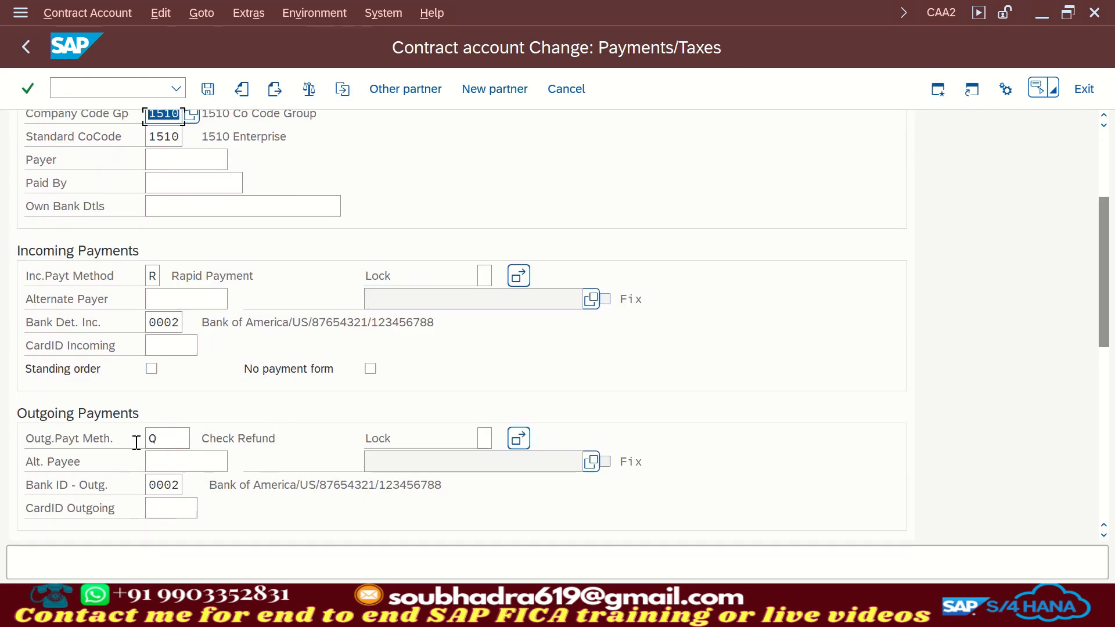
left_click(150, 439)
left_click(160, 485)
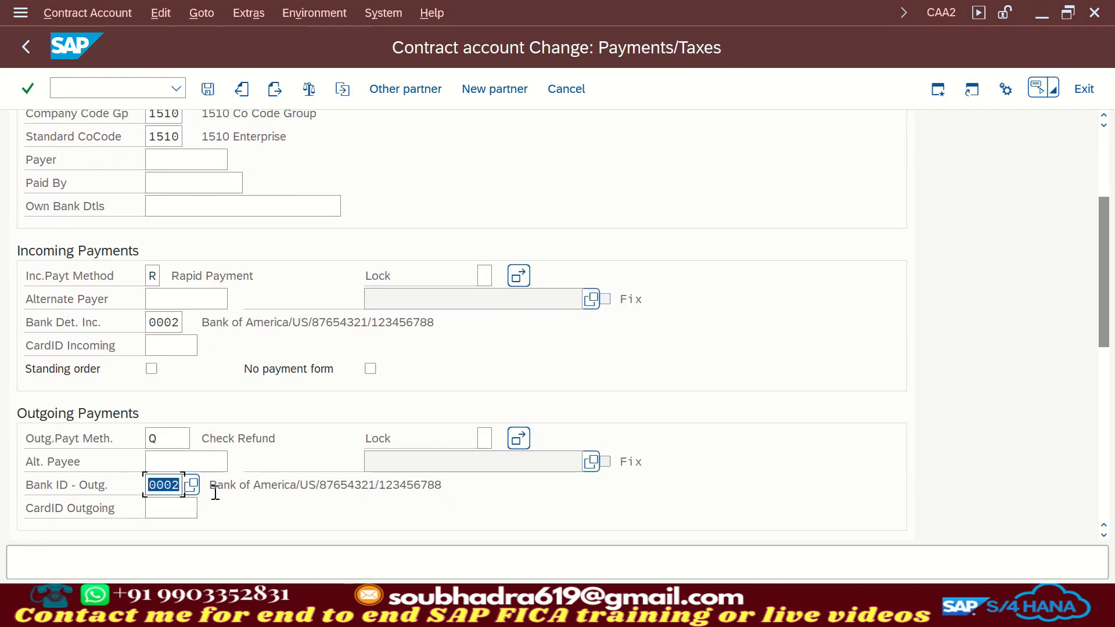
key("ctrl+s")
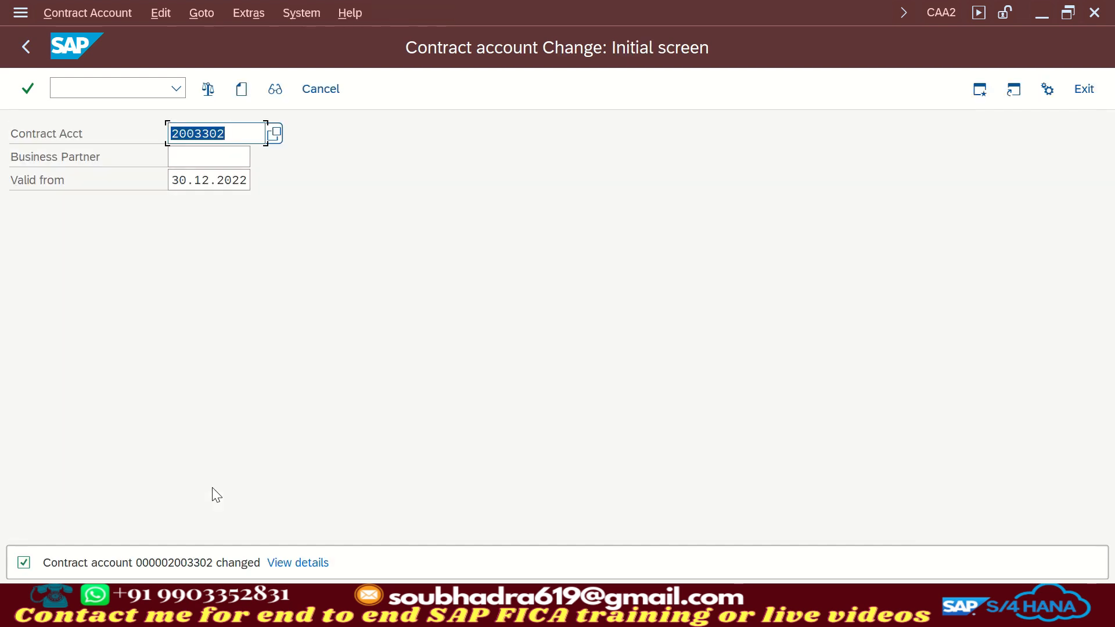
- Go to payment run transaction FPY1 and load the parameters of run SOU7 dated 29.12.2022
key("ctrl+/")
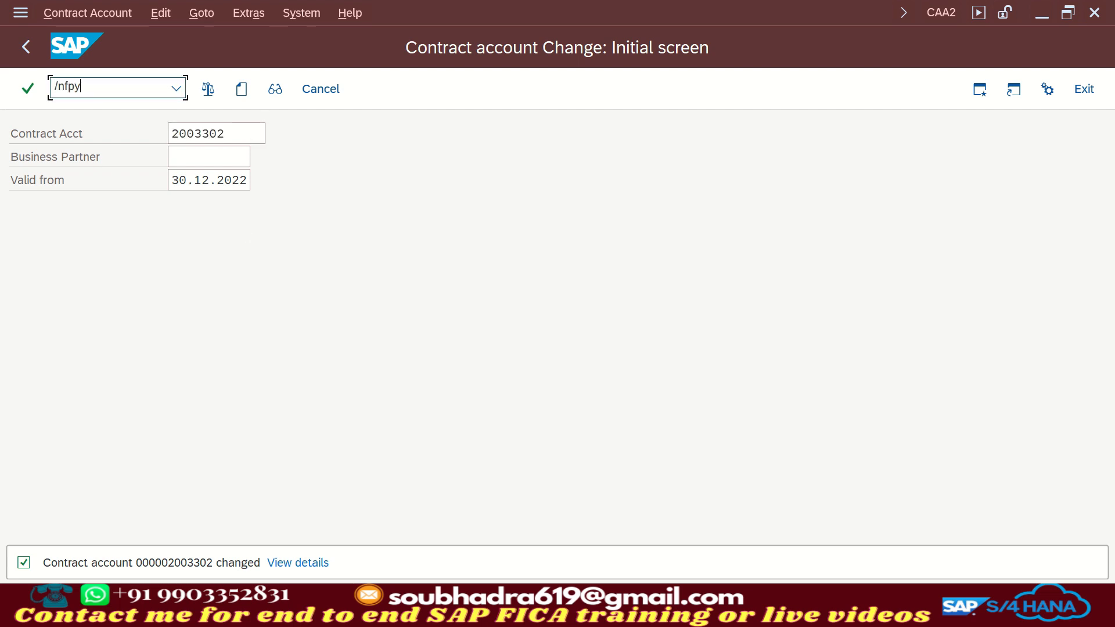
key("Return")
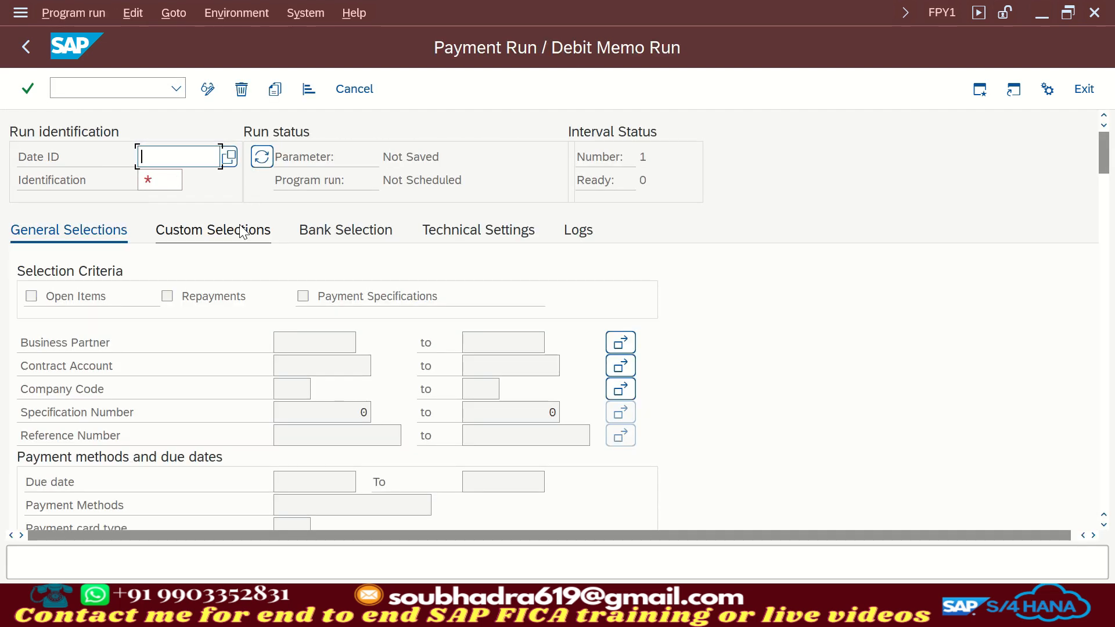
left_click(231, 155)
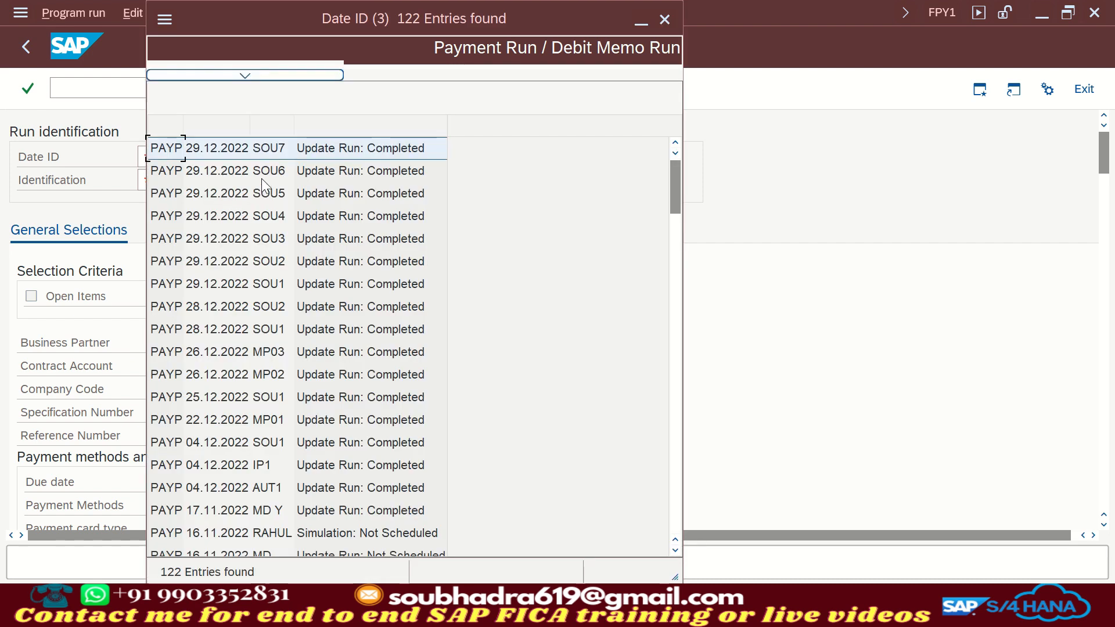
double_click(281, 151)
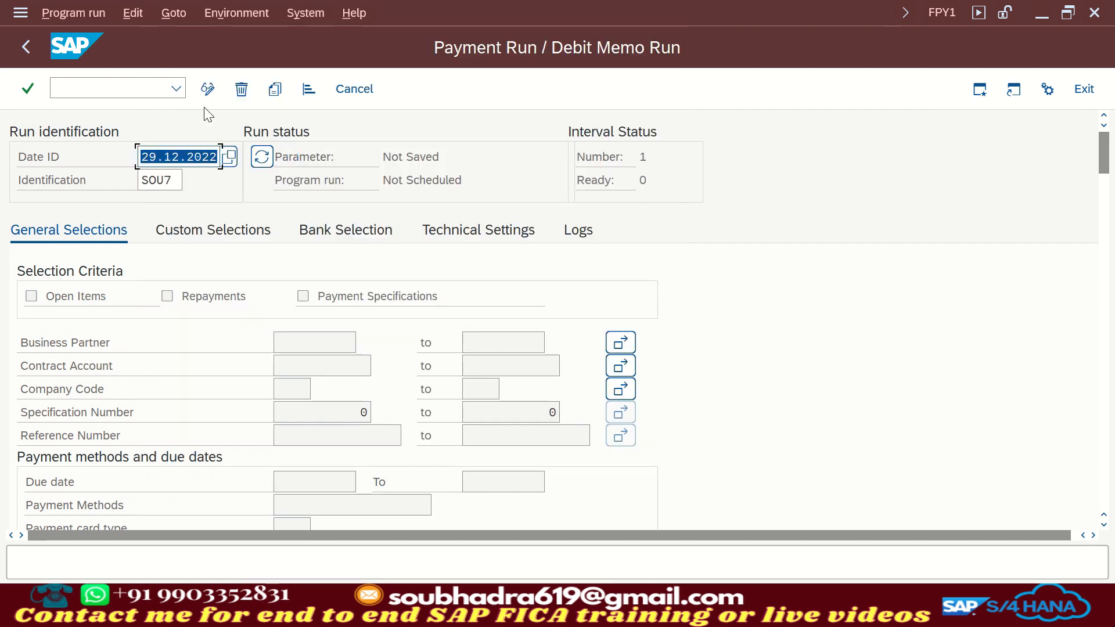
left_click(307, 90)
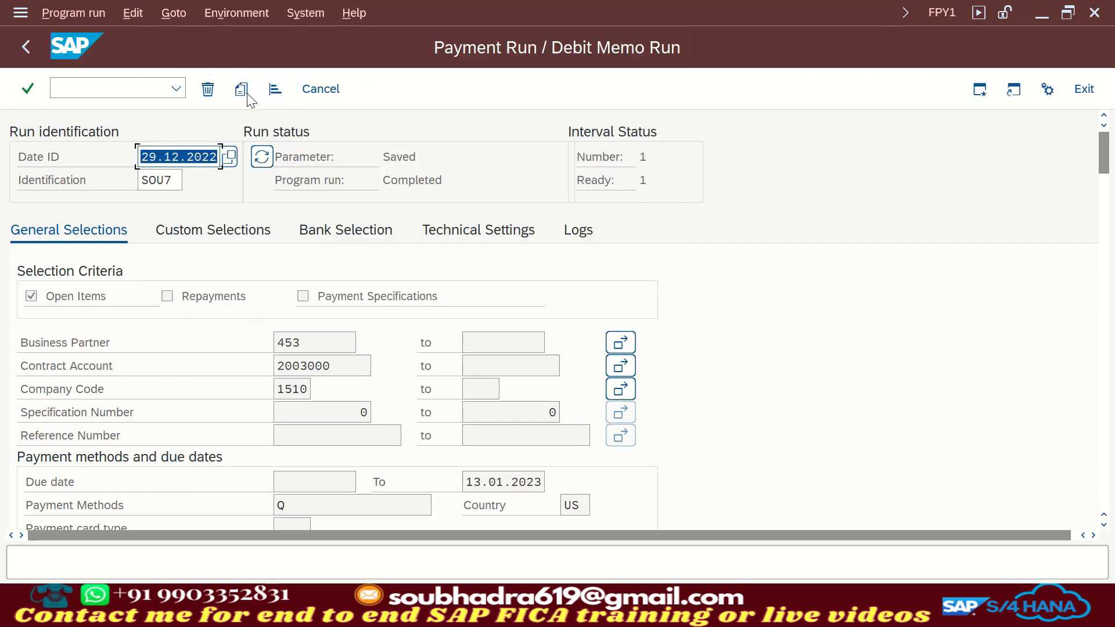
- Copy the parameters of run SOU7 into a new payment run REF1 dated 29.12.2022
left_click(242, 90)
left_click(449, 337)
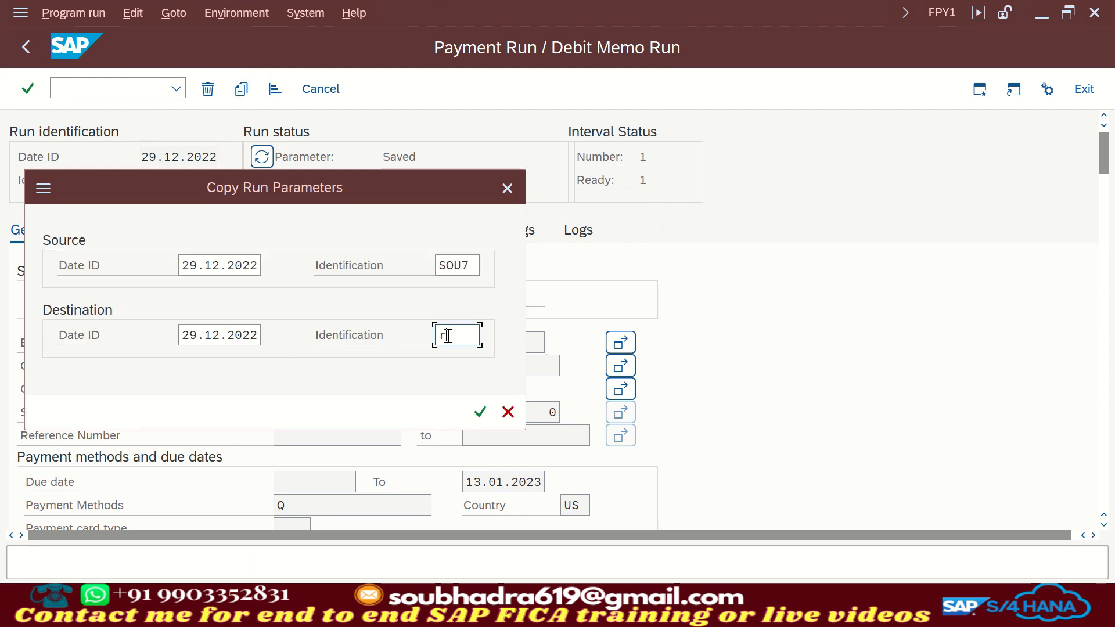
left_click(481, 413)
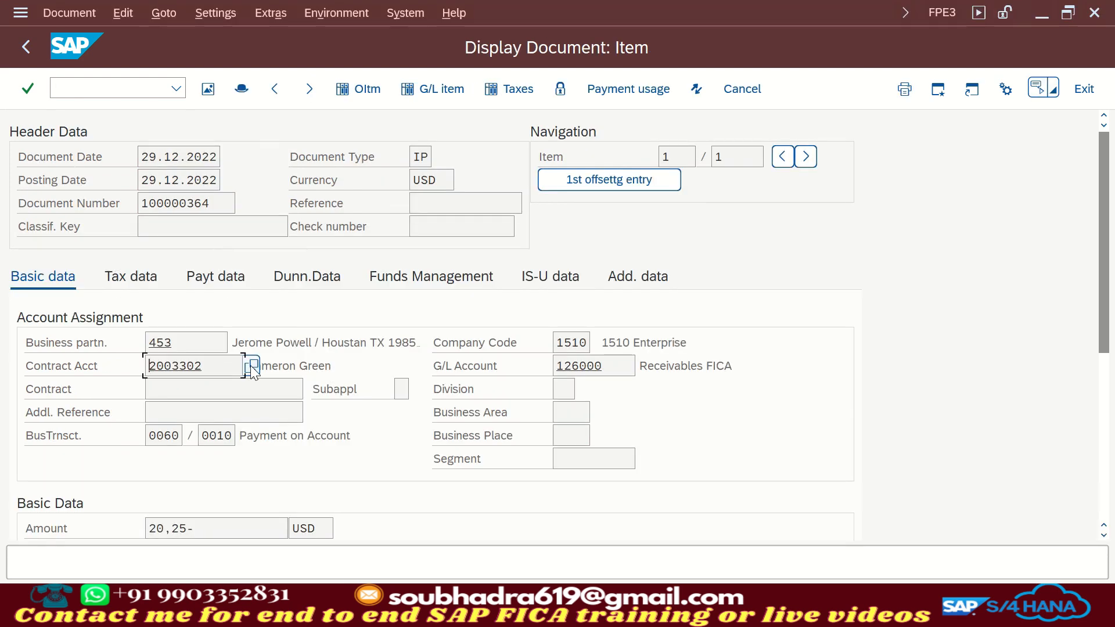
- Replace the contract account in run REF1's selection criteria with the one from the payment on account document
left_click_drag(249, 366, 47, 363)
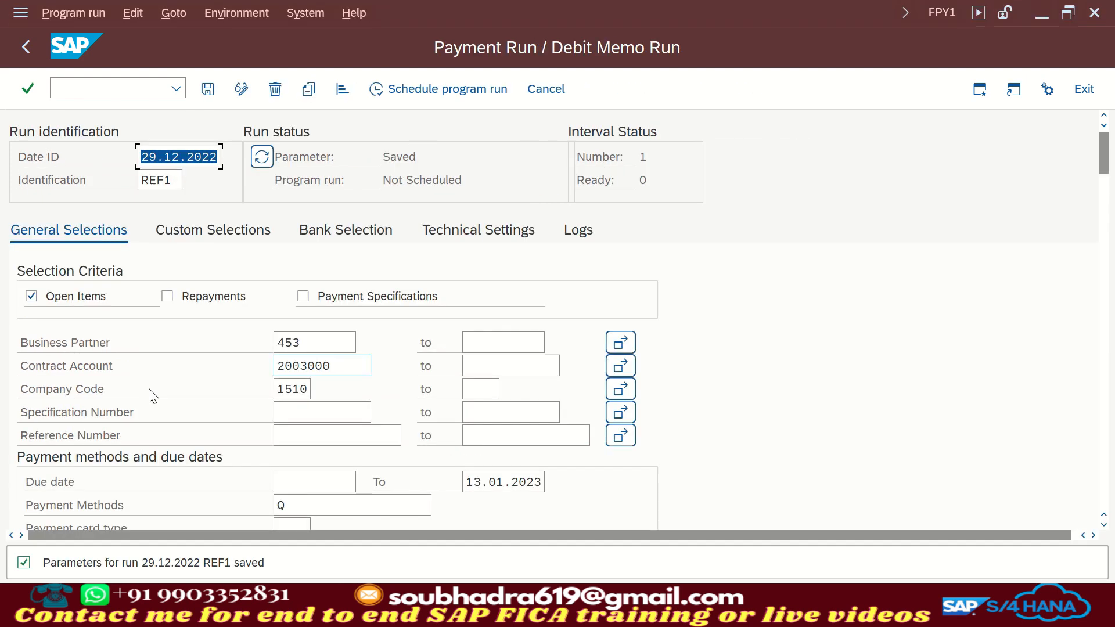
left_click(273, 366)
left_click_drag(271, 364, 167, 367)
key("ctrl+v")
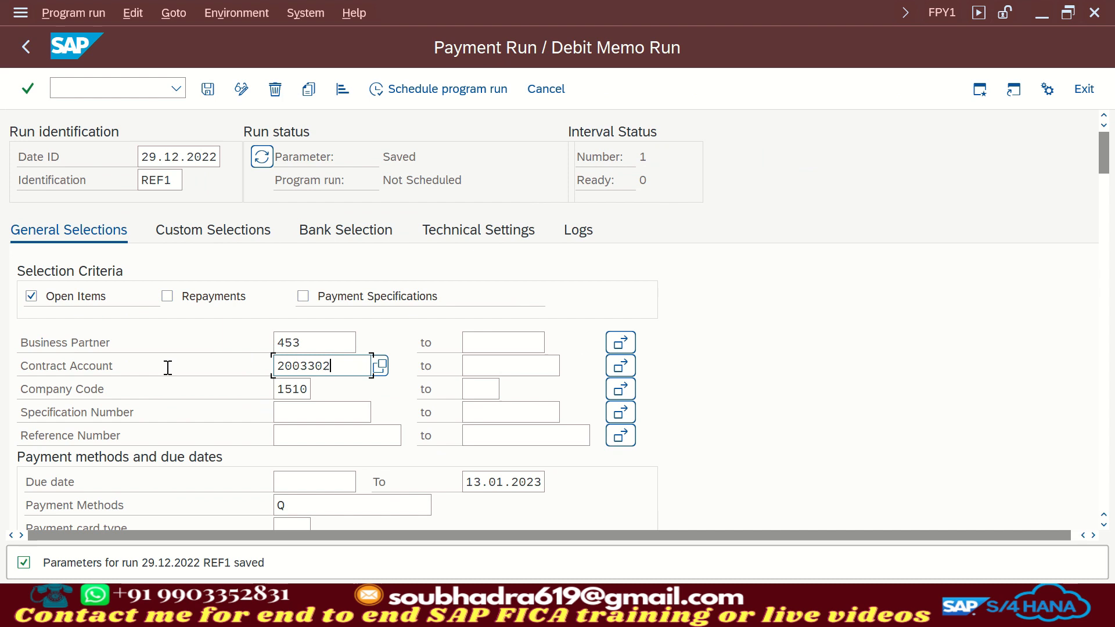
- Compare the due date of the payment on account in the account display with run REF1's due date limit, payment method and posting date
scroll(235, 407, "down", 1)
scroll(238, 410, "down", 1)
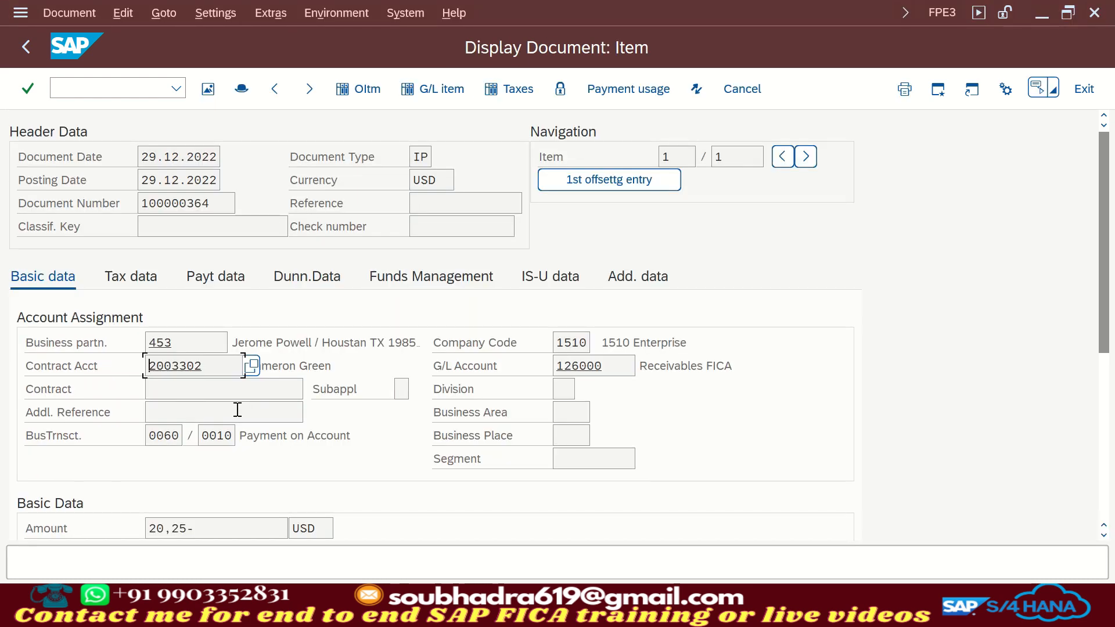
left_click(24, 48)
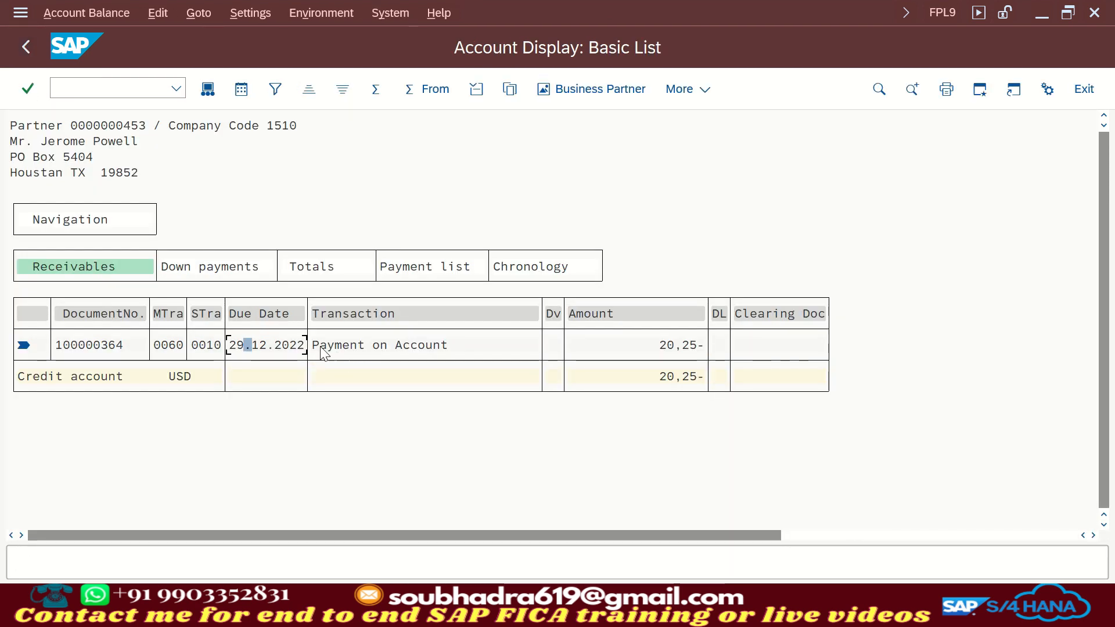
left_click(267, 347)
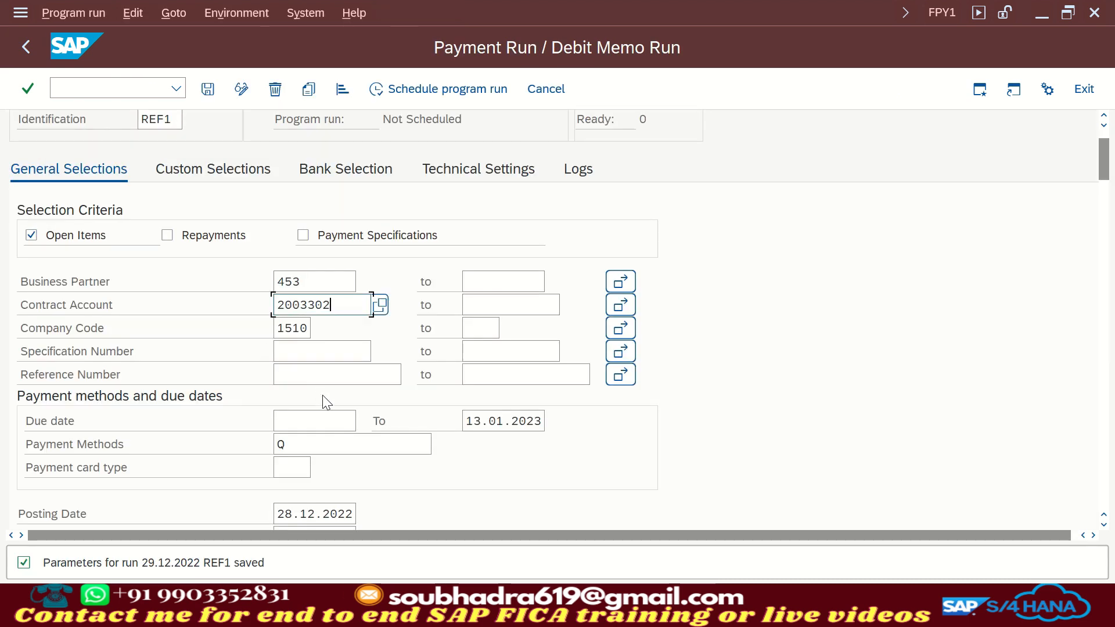
left_click_drag(465, 421, 519, 409)
left_click(467, 421)
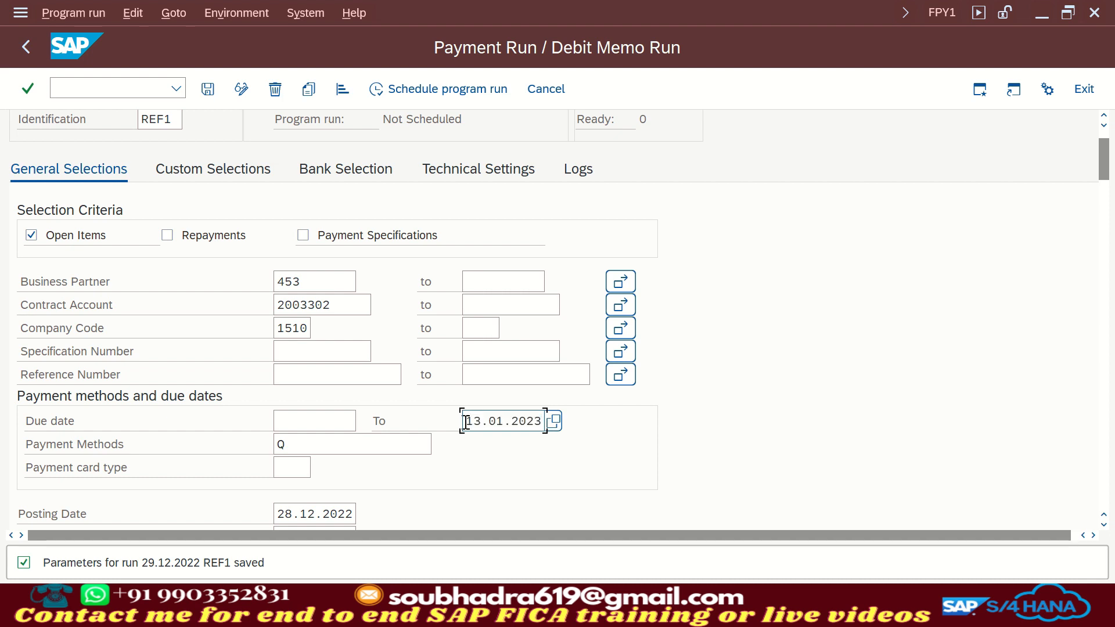
left_click_drag(466, 422, 544, 424)
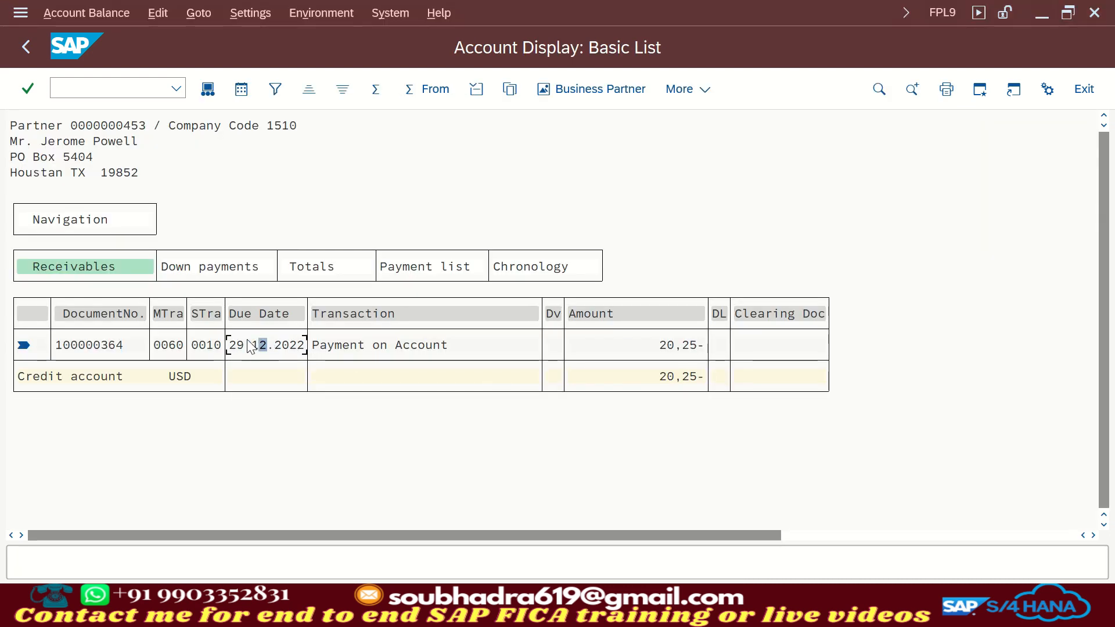
left_click(235, 349)
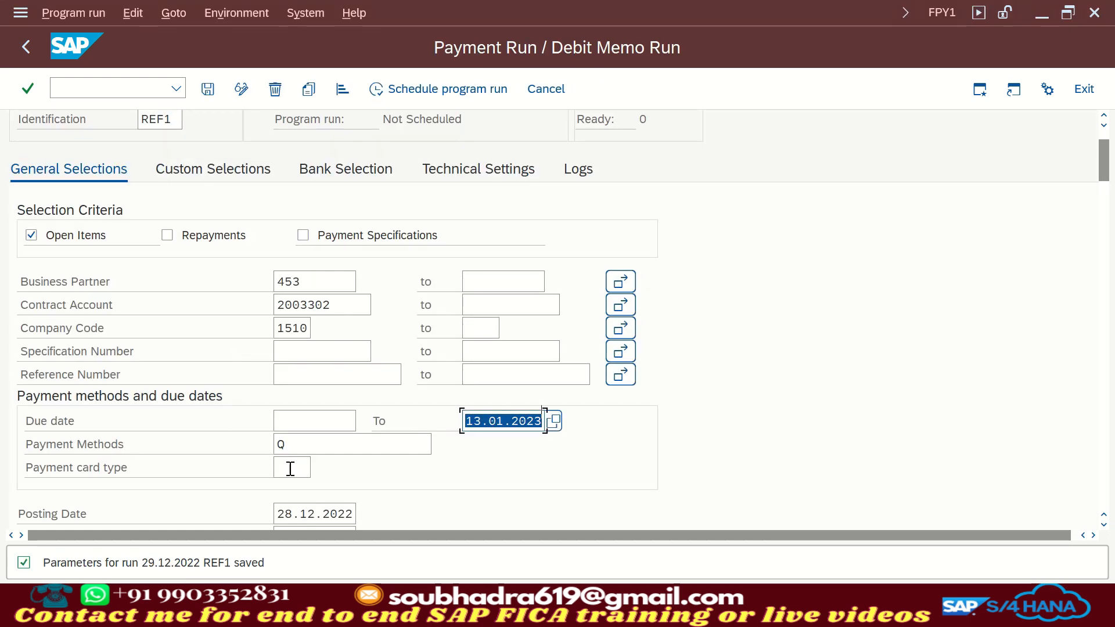
scroll(294, 473, "down", 3)
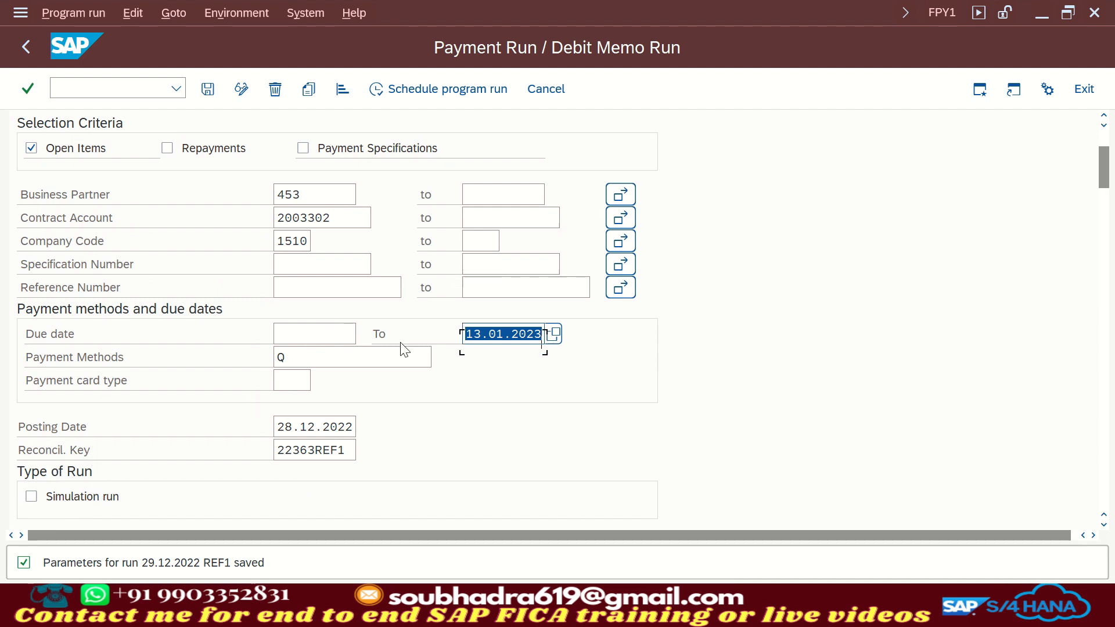
scroll(402, 349, "up", 3)
scroll(404, 348, "down", 1)
scroll(404, 348, "up", 1)
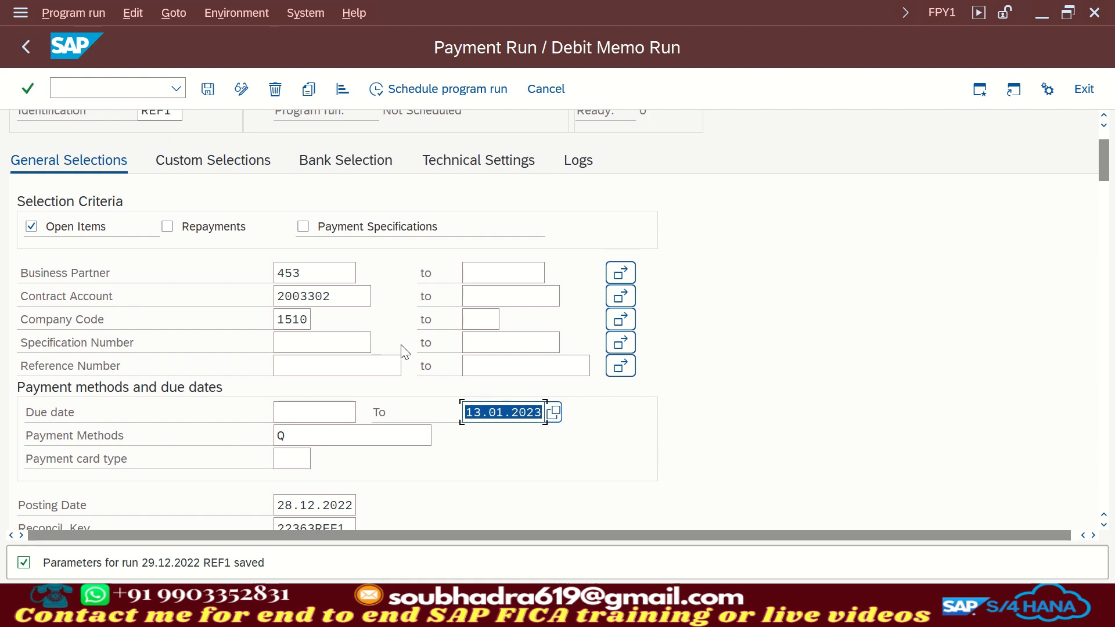
- Review run REF1's custom selections, house bank for payment method Q, technical settings and logs
left_click(223, 163)
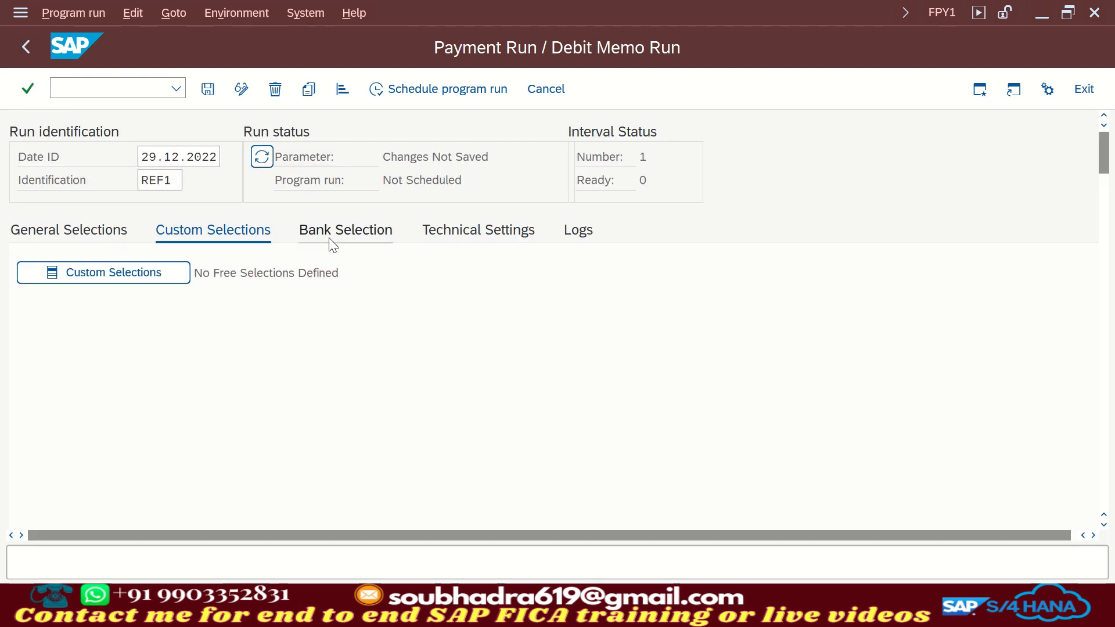
left_click(331, 239)
left_click(153, 367)
type("Q")
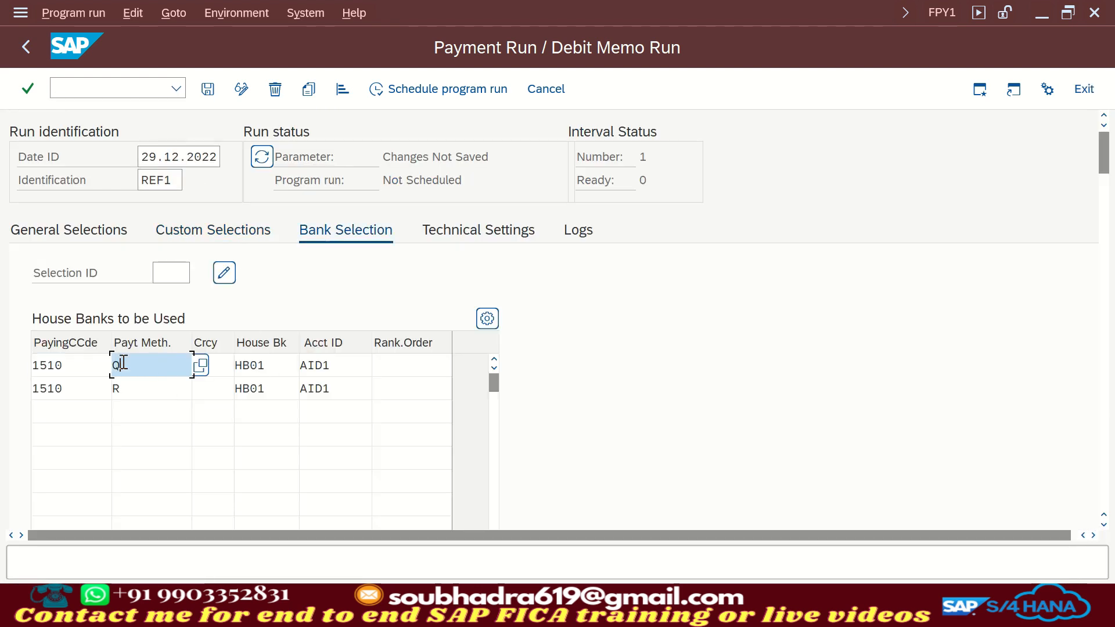
left_click(465, 237)
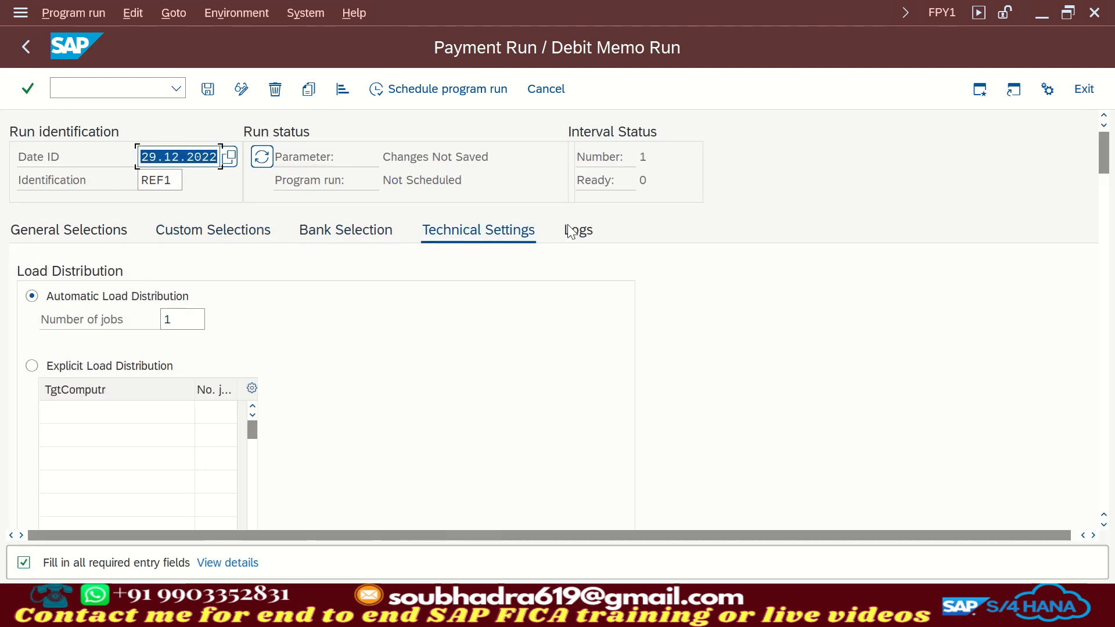
left_click(589, 232)
left_click(102, 235)
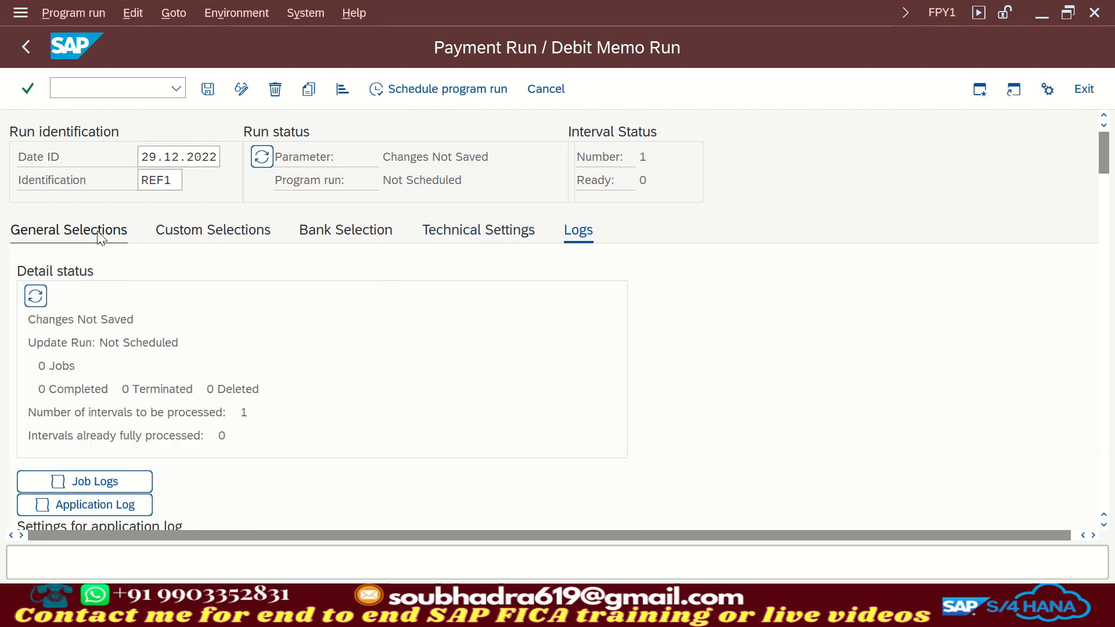
- Save run REF1's parameters, schedule it to start immediately in the background and refresh its run status
left_click(208, 89)
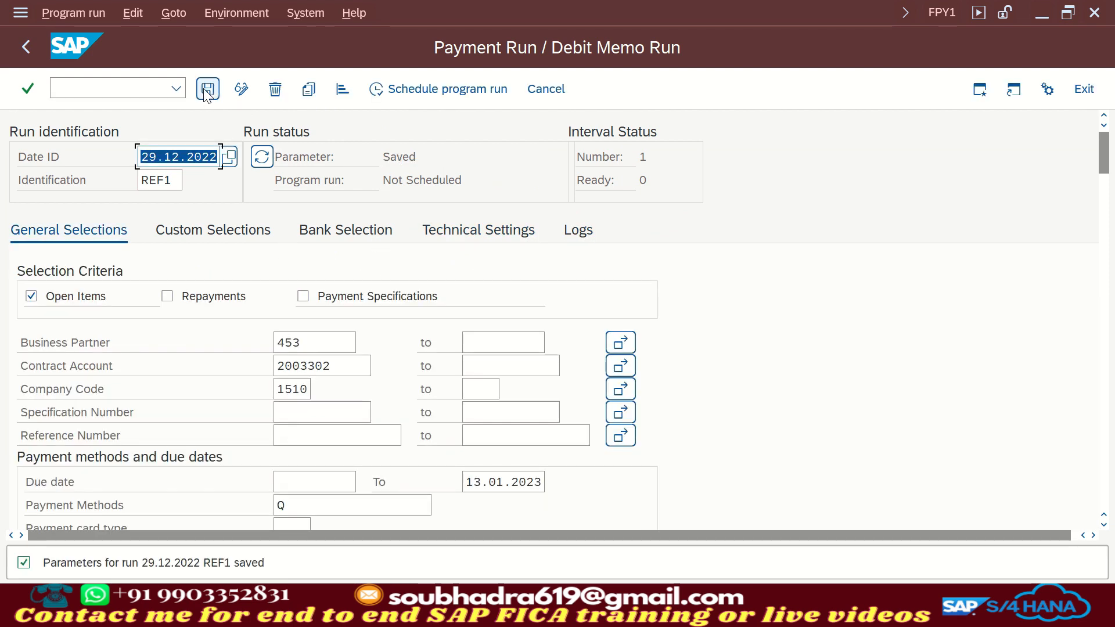
left_click(452, 89)
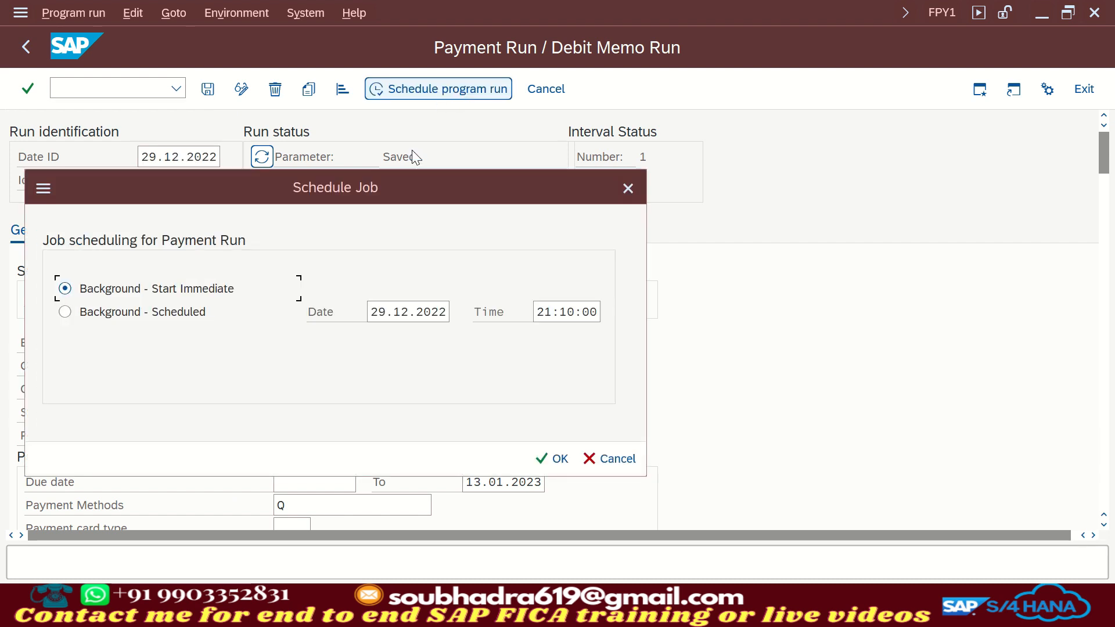
left_click(560, 459)
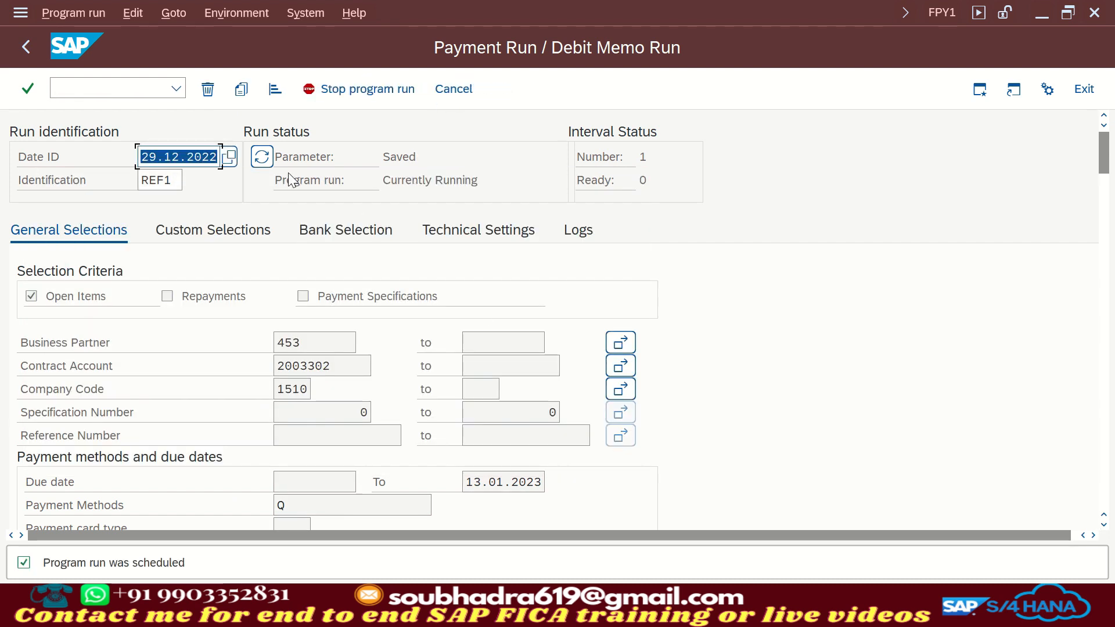
left_click(261, 158)
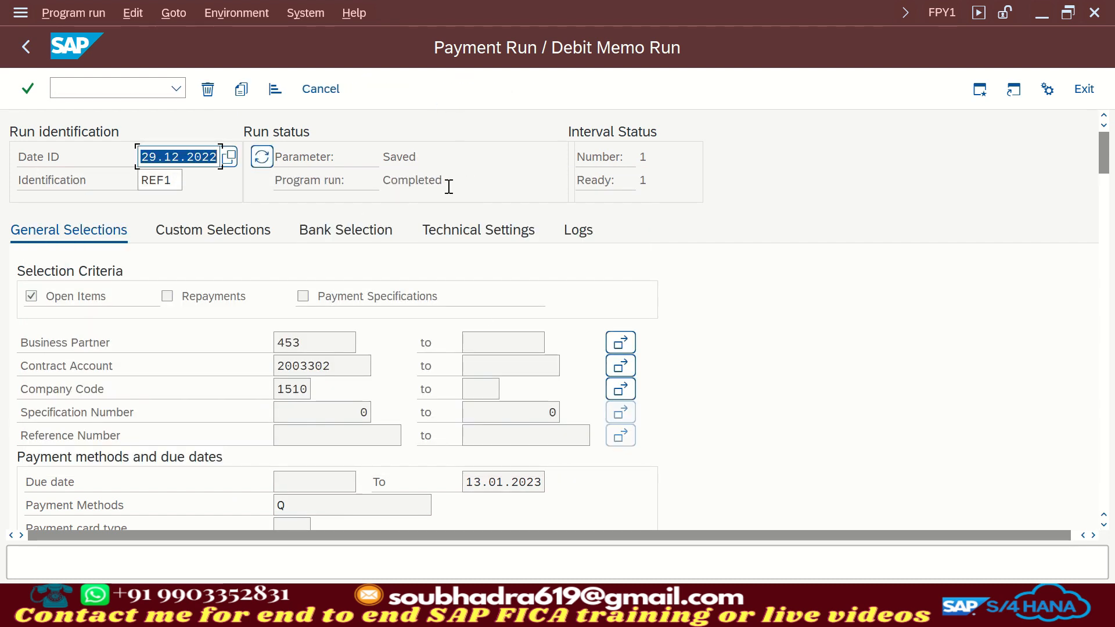
left_click_drag(447, 184, 366, 184)
- Display the payment list of run REF1 with payments and exceptions selected
left_click(244, 8)
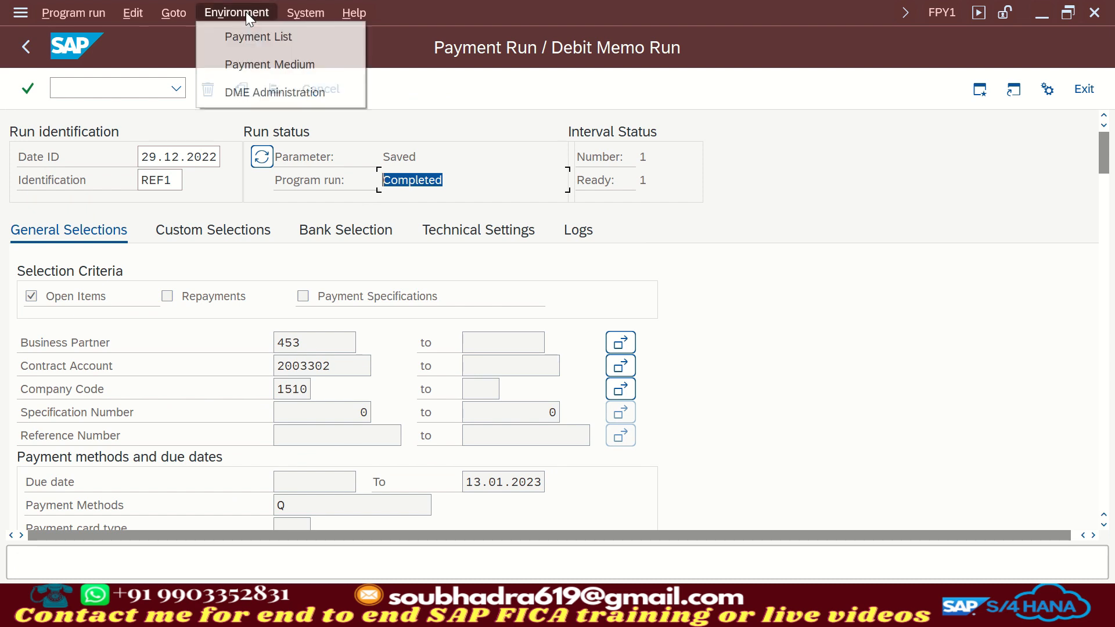
left_click(263, 43)
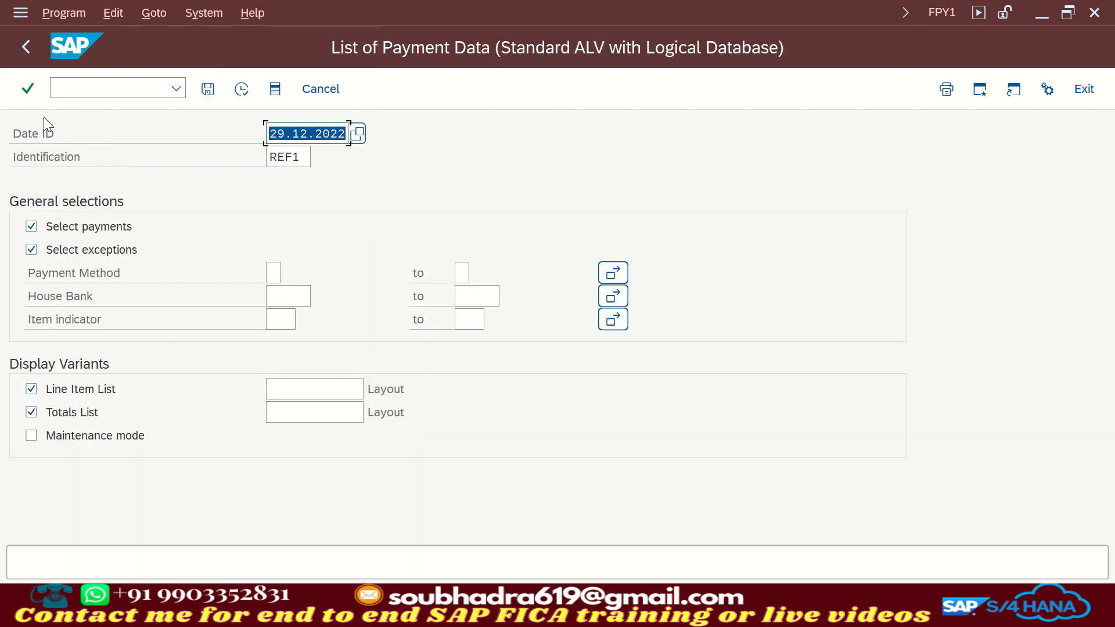
left_click(241, 91)
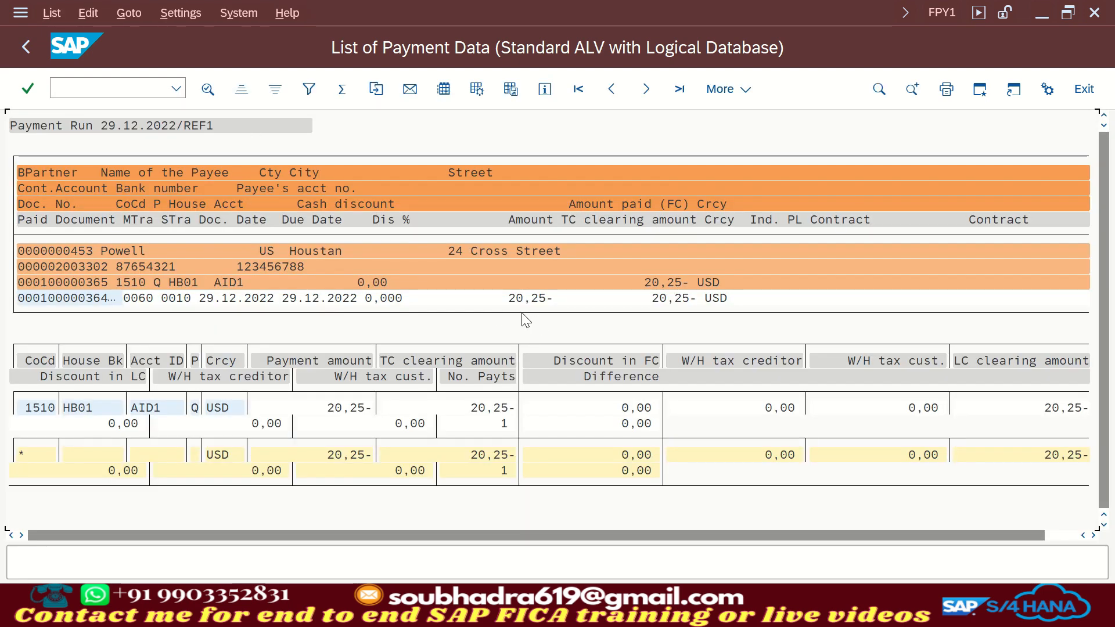
- Examine the G/L and cleared items of the payment document posted by the run, then return to the payment list selection
double_click(65, 281)
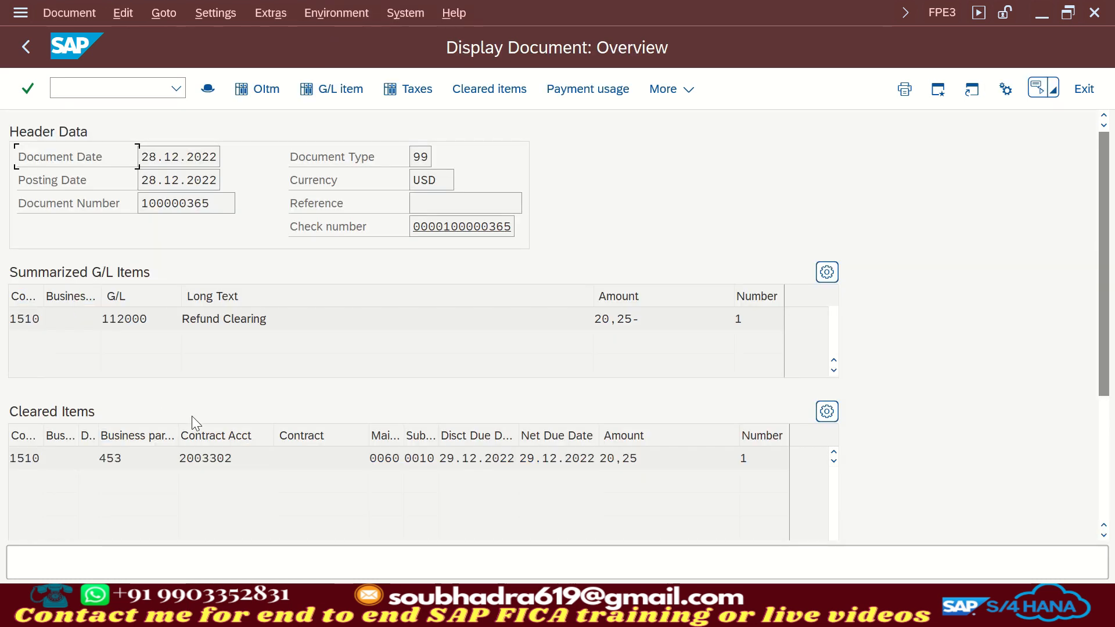
left_click_drag(249, 458, 164, 444)
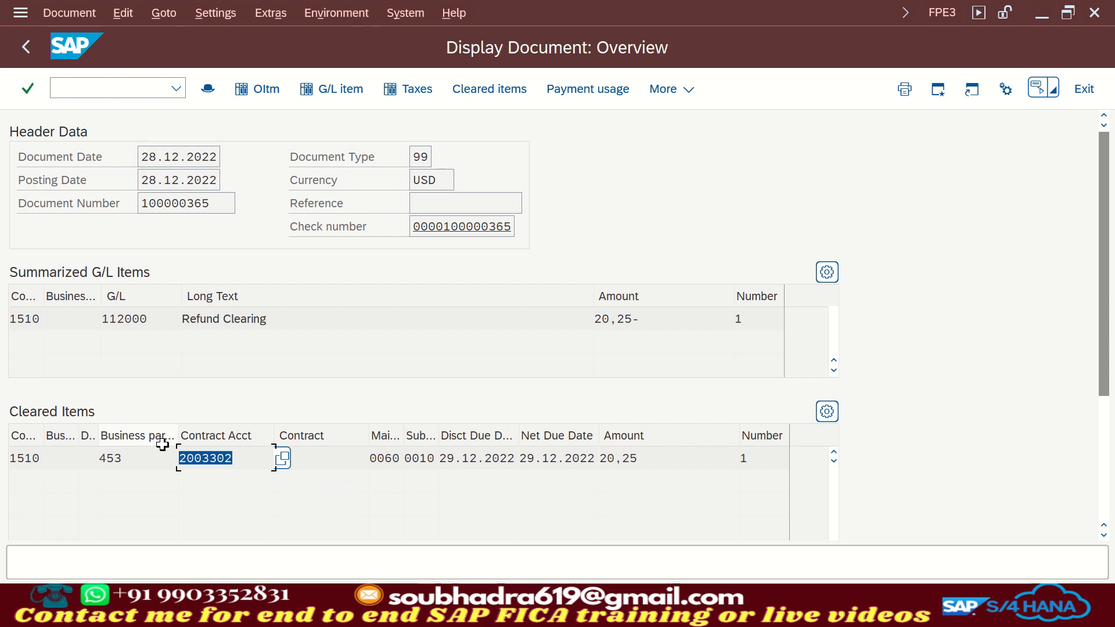
left_click_drag(273, 323, 96, 316)
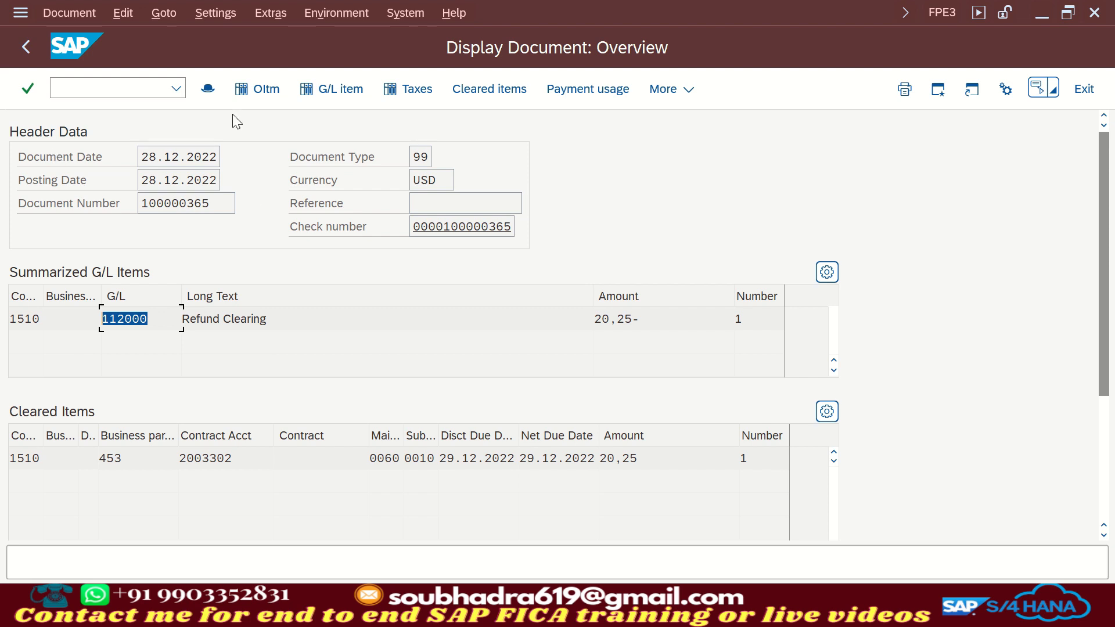
left_click(28, 54)
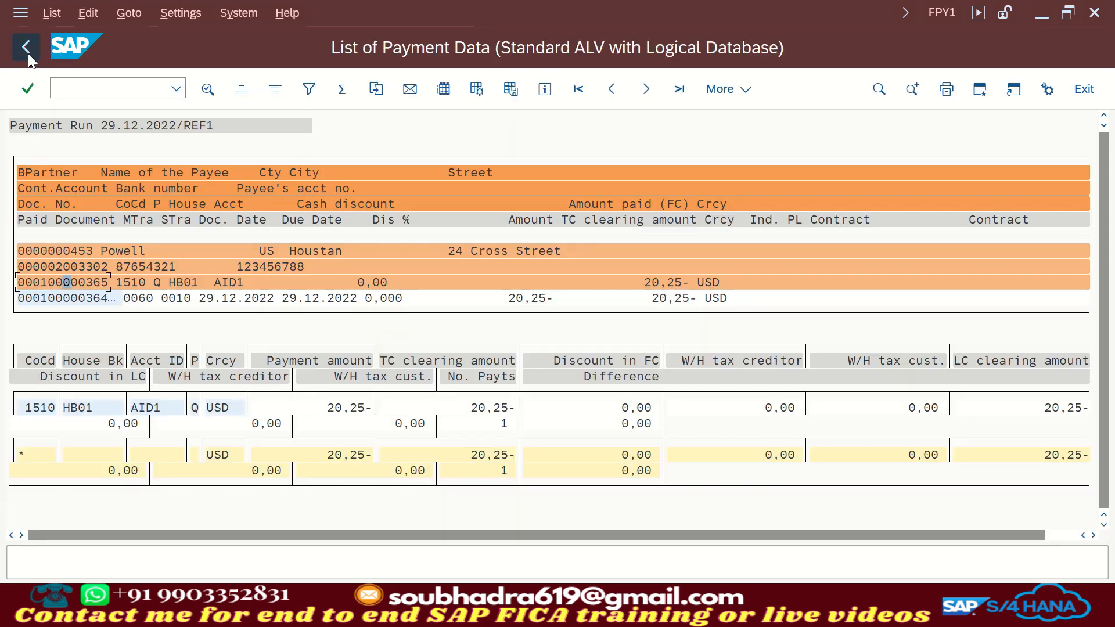
left_click(28, 54)
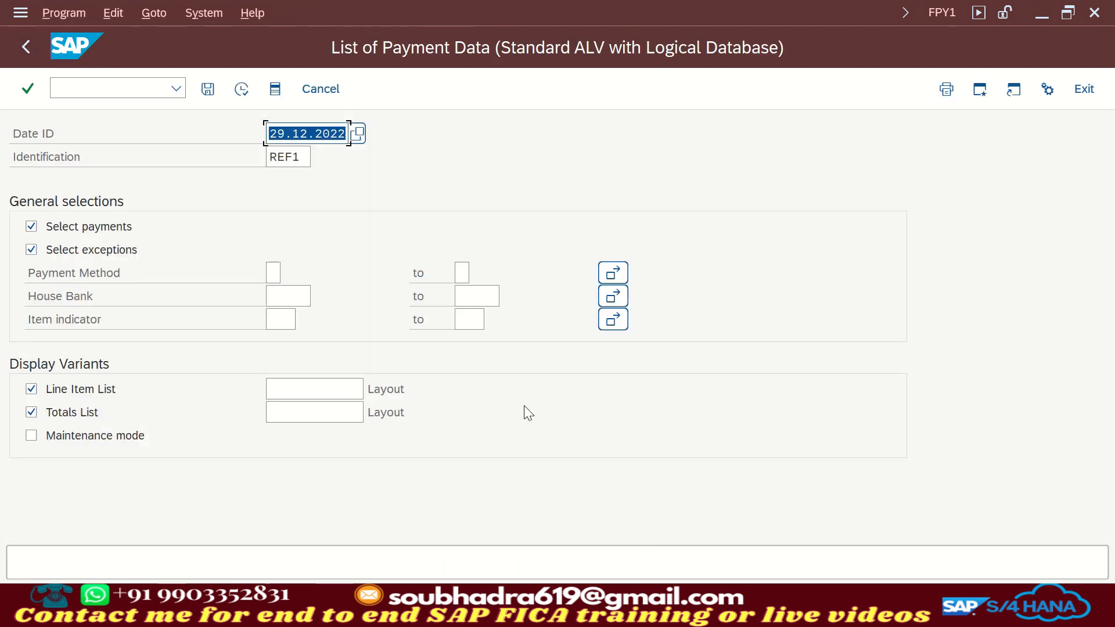
- Return to the account display selection and rerun the receivables list for the contract account to check its open items
mouse_move(699, 615)
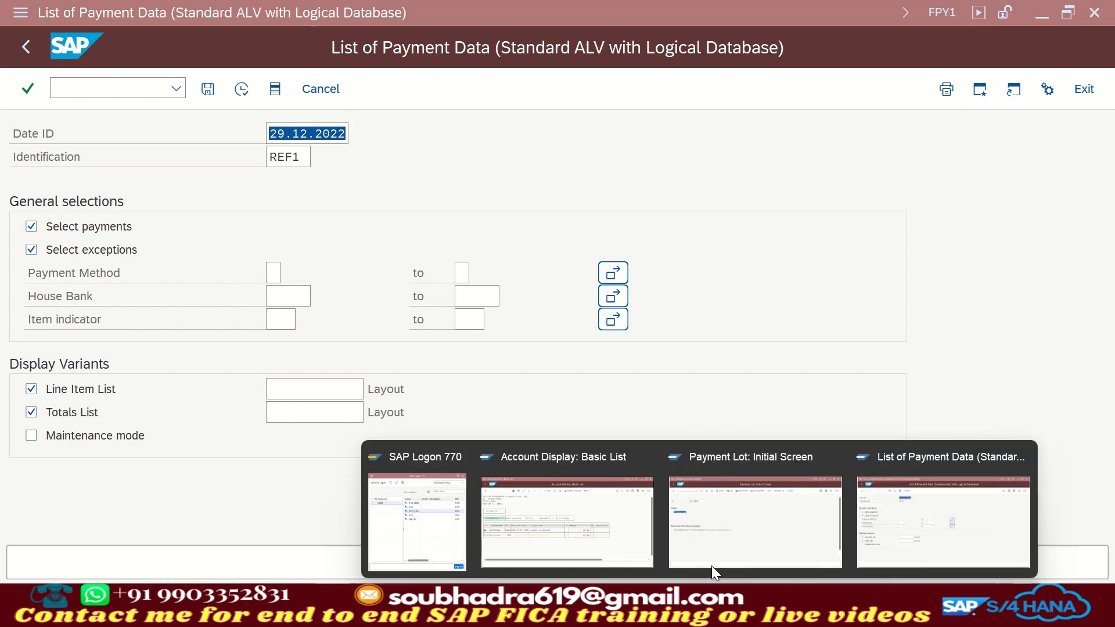
left_click(604, 511)
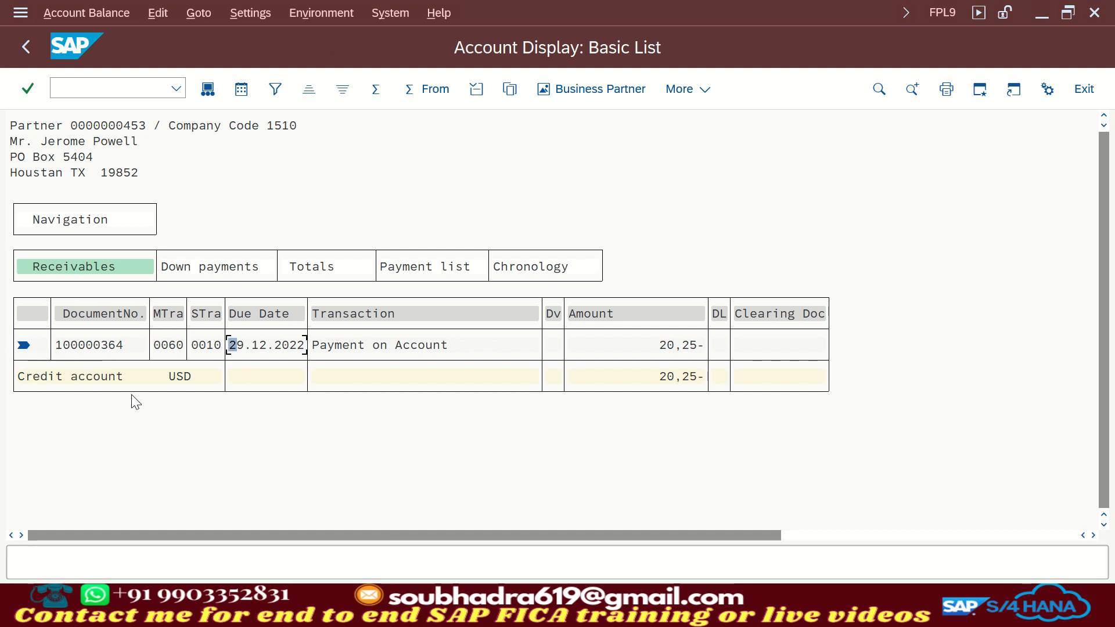
left_click(31, 50)
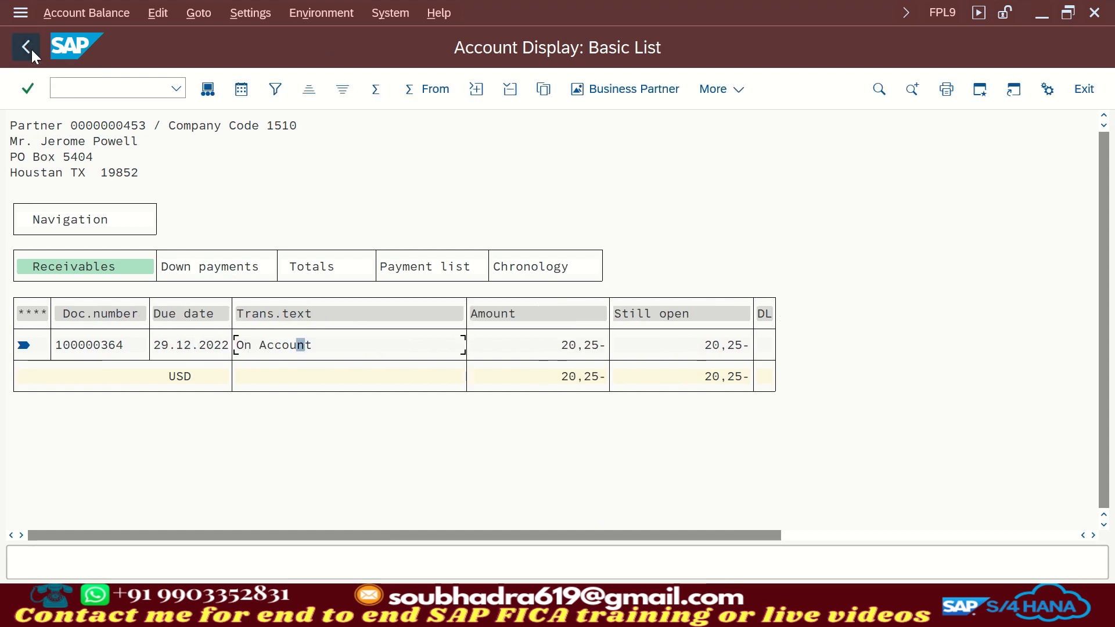
left_click(31, 50)
left_click(208, 89)
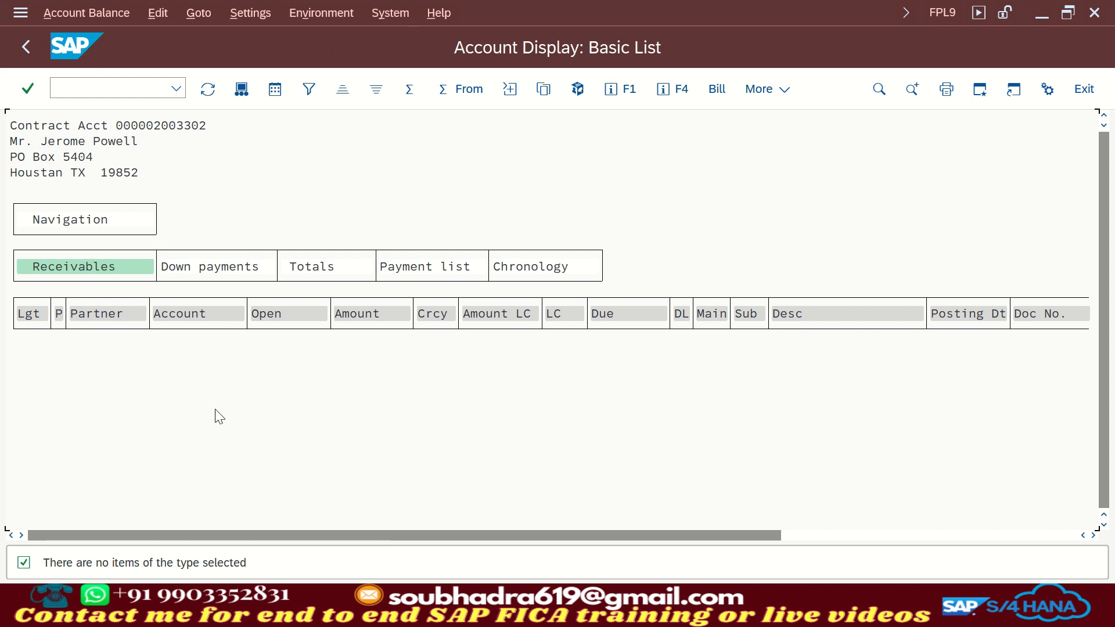
- Switch to the Payment Lot session, start transaction SE16 there and open the selection screen for table DFKKCR
mouse_move(699, 617)
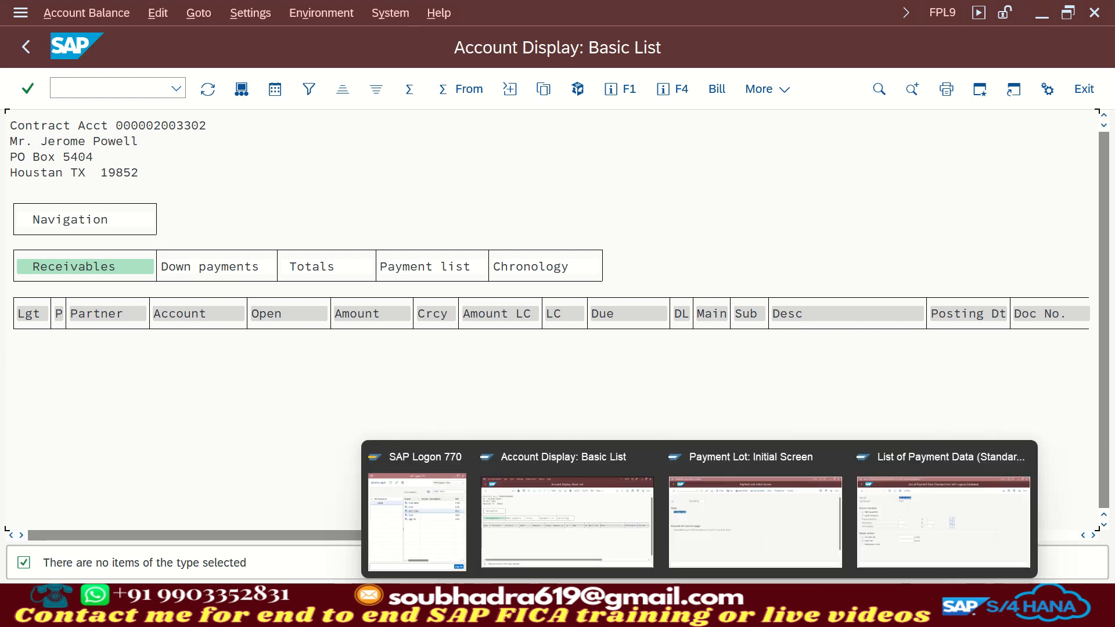
left_click(758, 527)
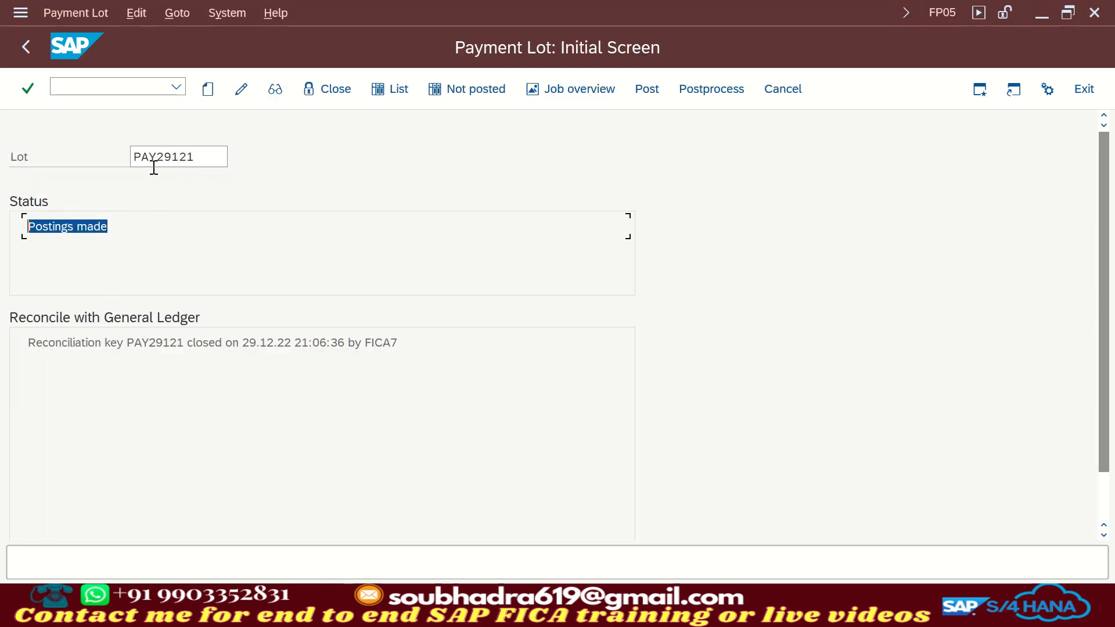
left_click(114, 89)
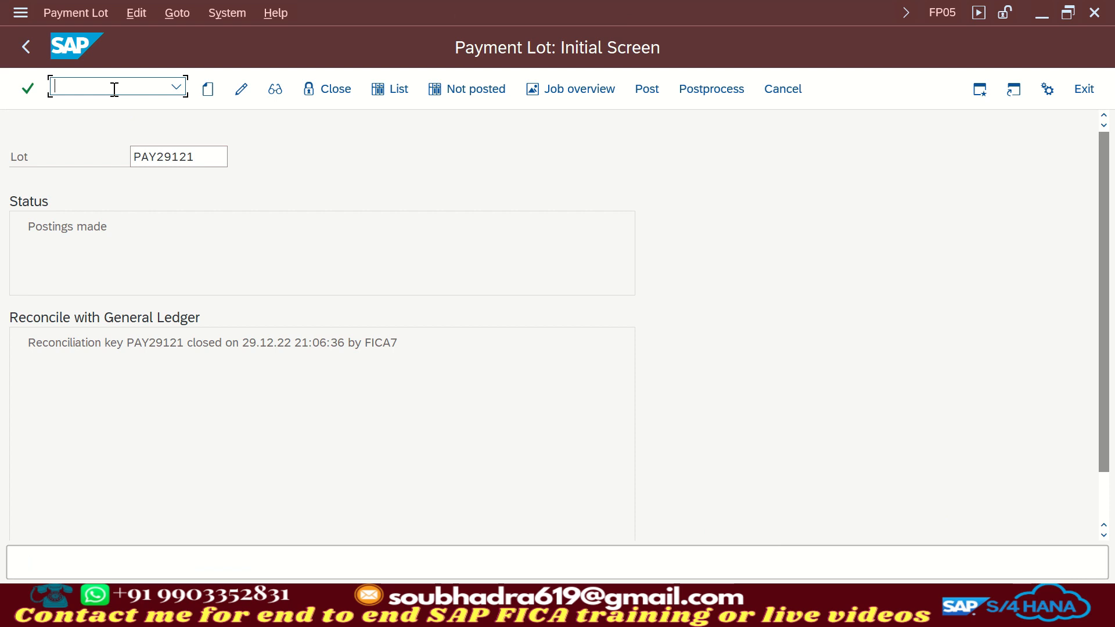
type("/nse16")
key("Return")
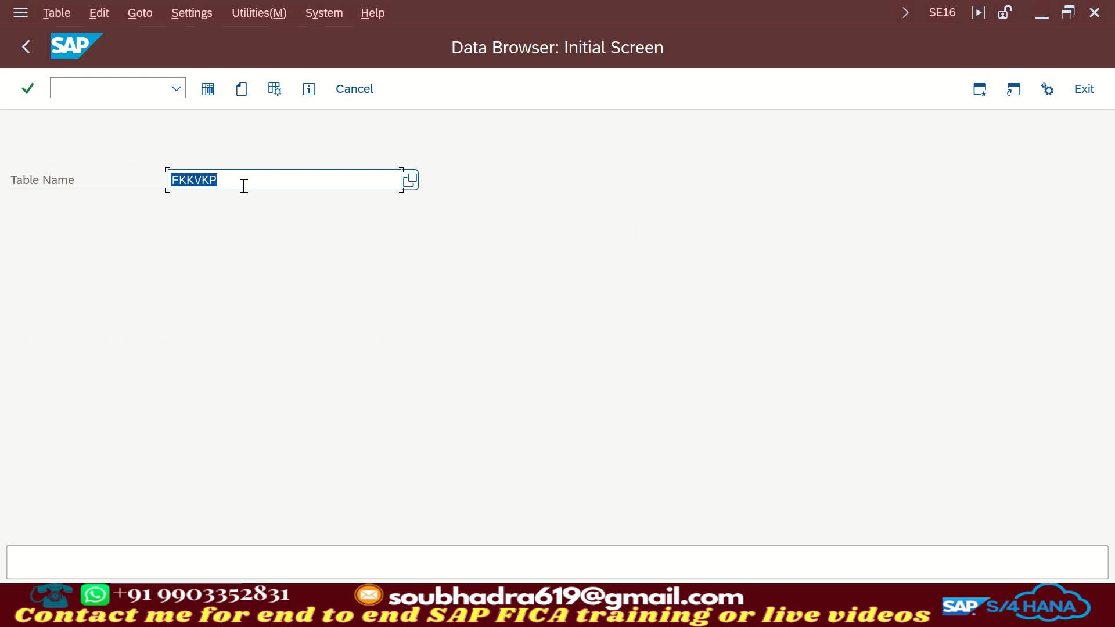
type("dfkkcr")
key("Return")
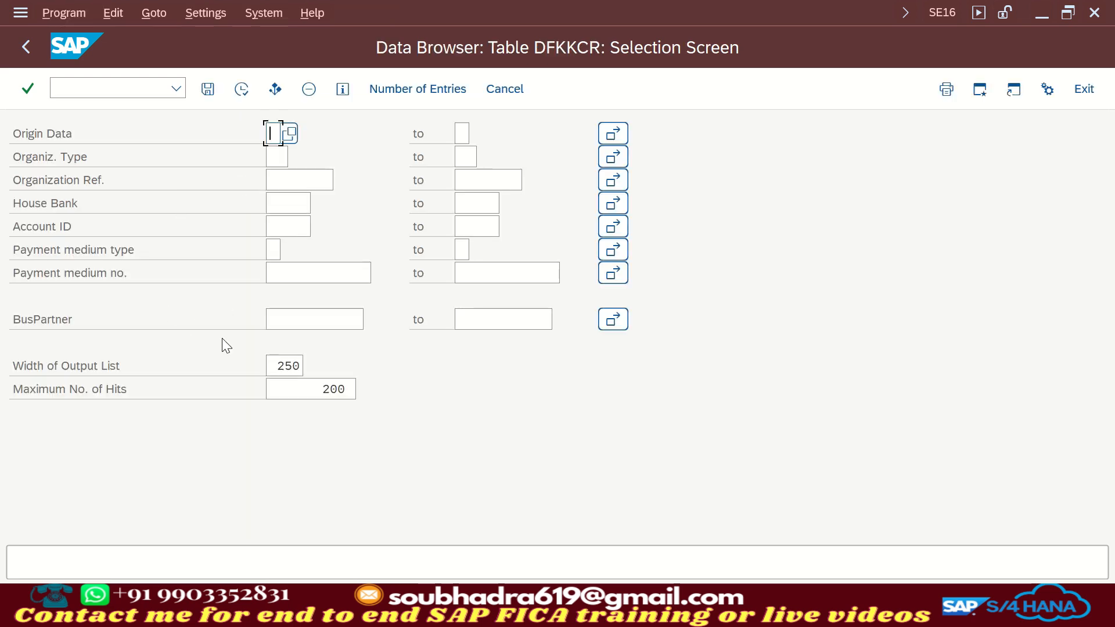
- Add the contract account reference (ACC1R) to the selection fields of table DFKKCR
left_click(203, 9)
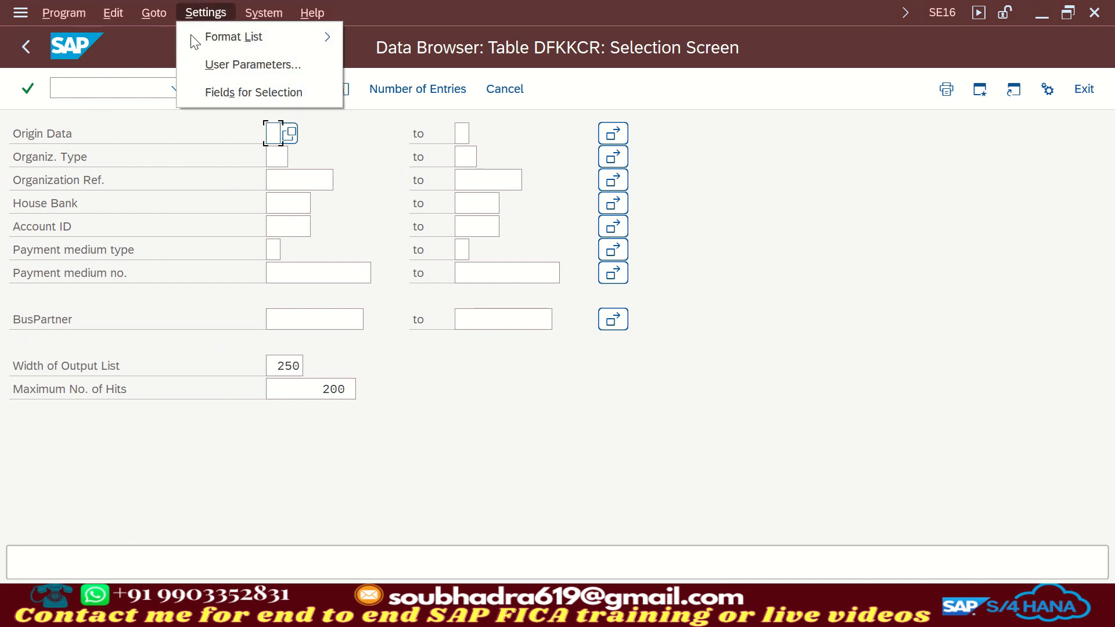
left_click(259, 90)
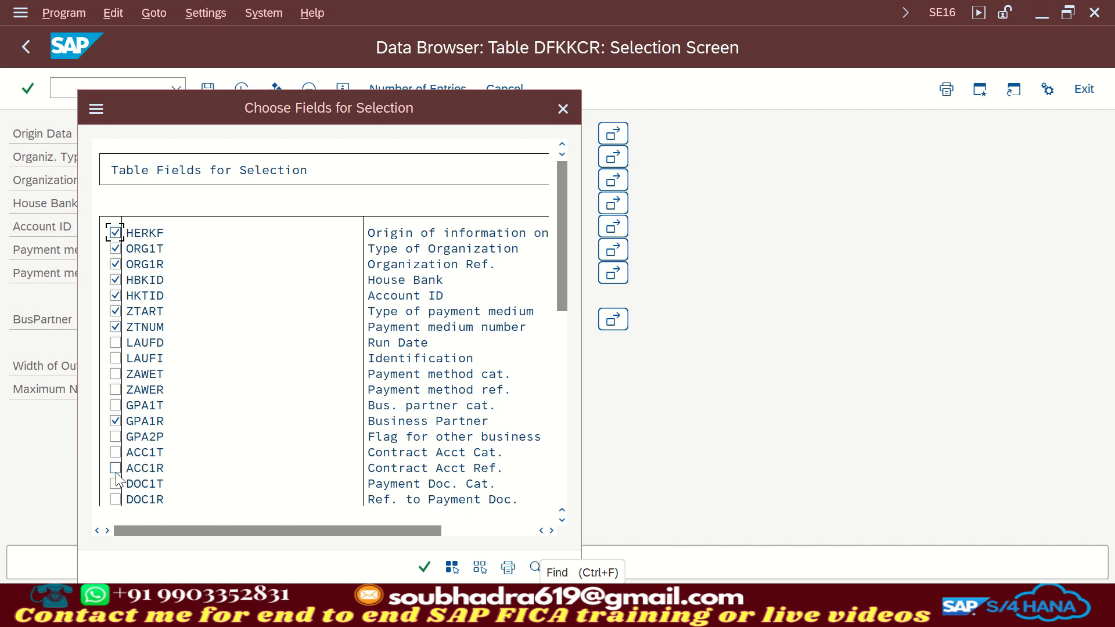
left_click(425, 569)
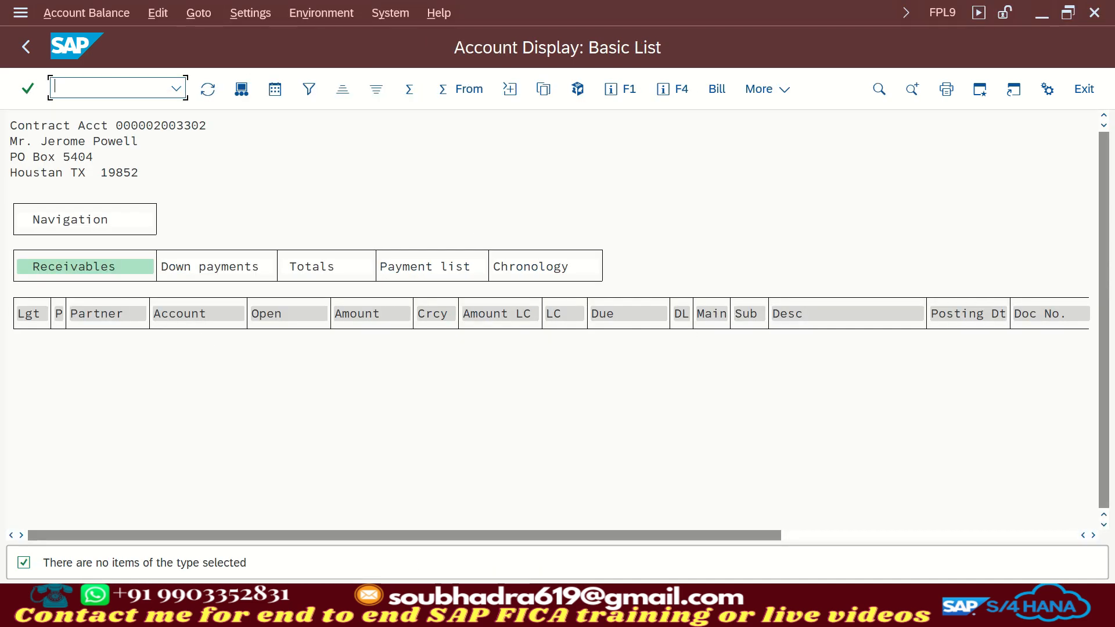
- Look up the contract account number in the account display and try to list the DFKKCR entries filtered by that contract account reference
left_click(700, 606)
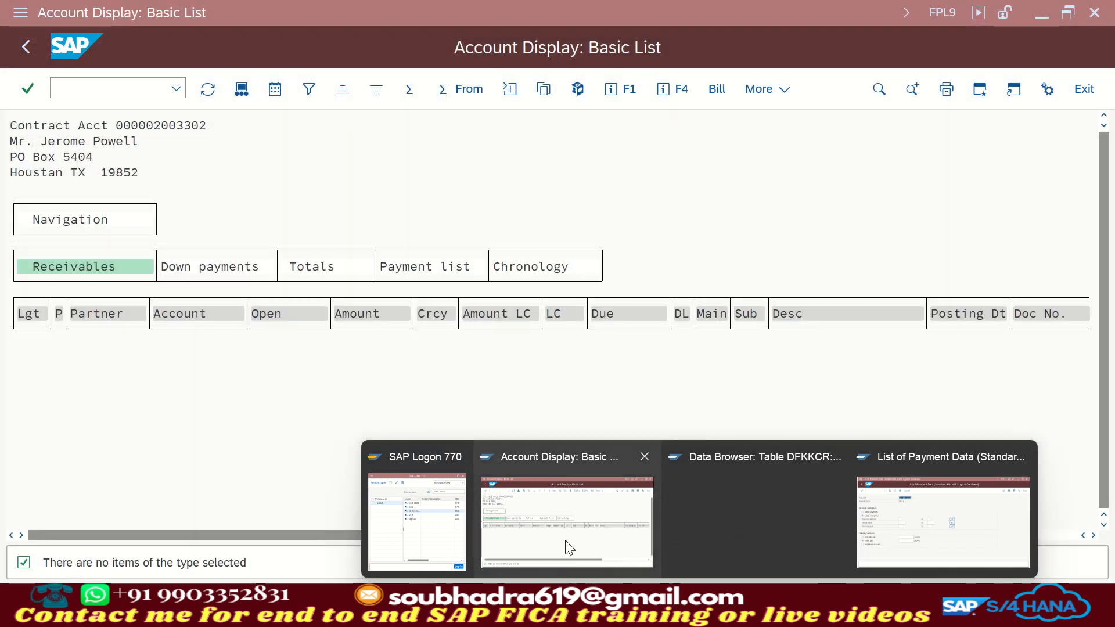
left_click(565, 544)
left_click(34, 48)
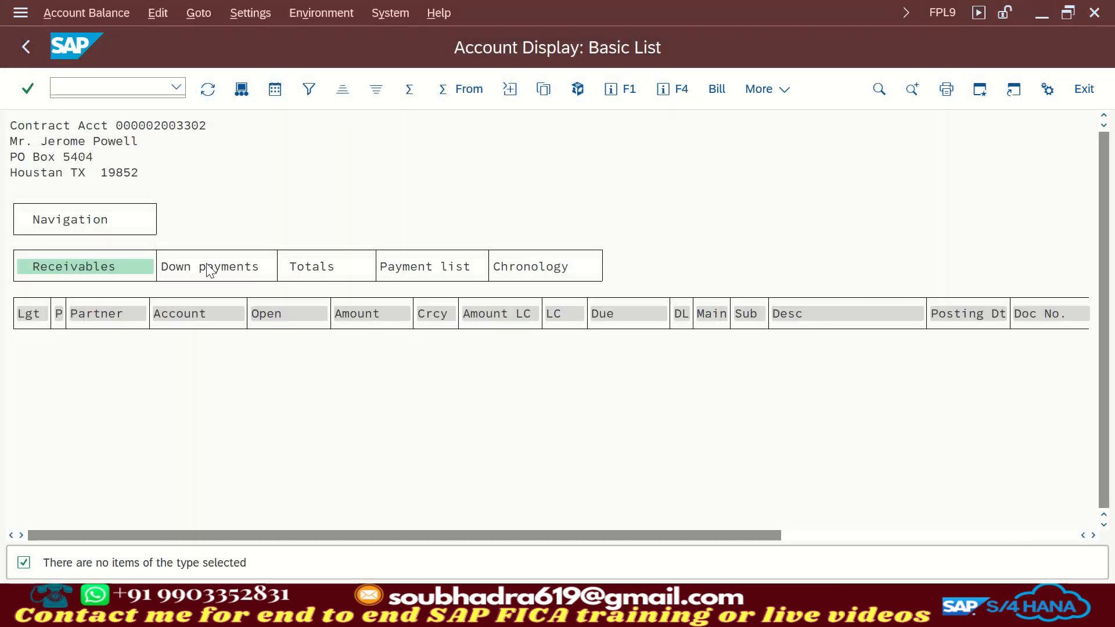
left_click_drag(196, 155, 86, 152)
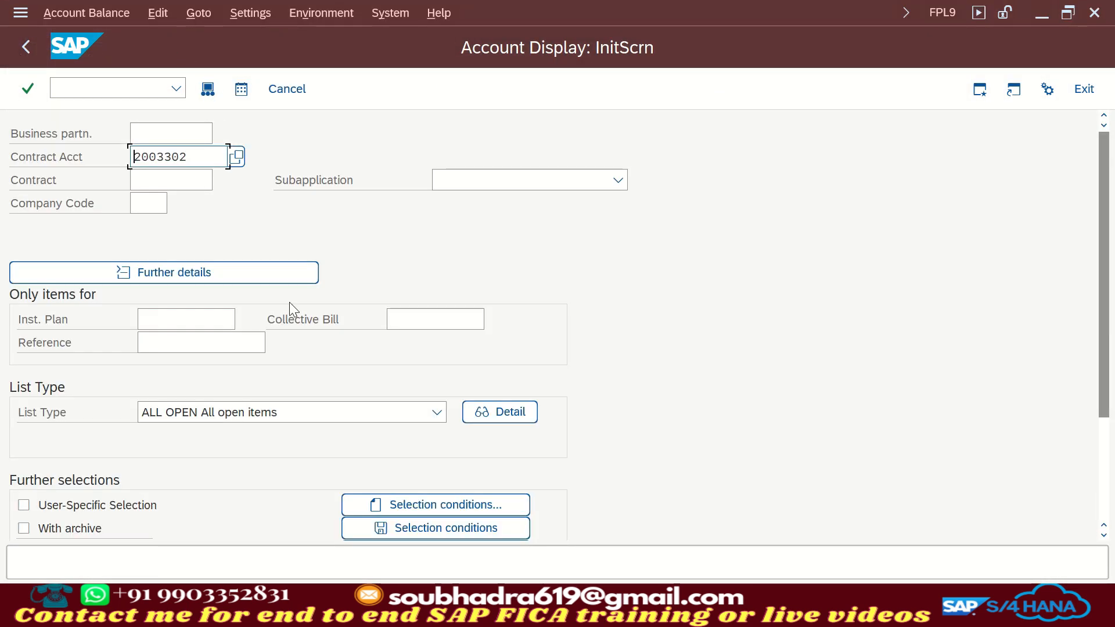
left_click(700, 607)
left_click(930, 521)
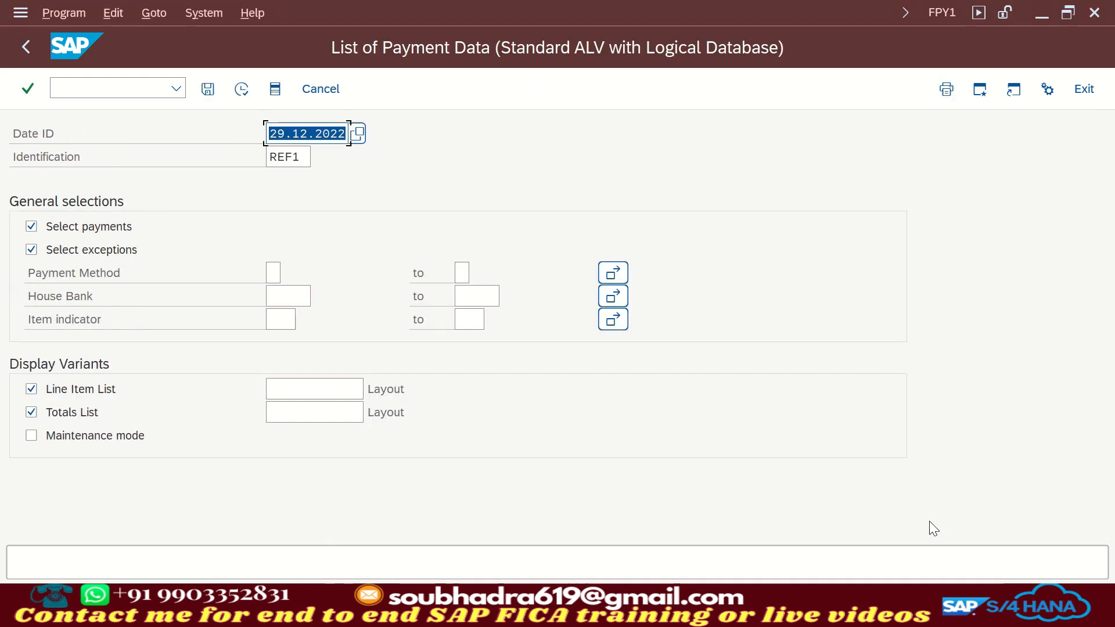
left_click(702, 606)
left_click(721, 538)
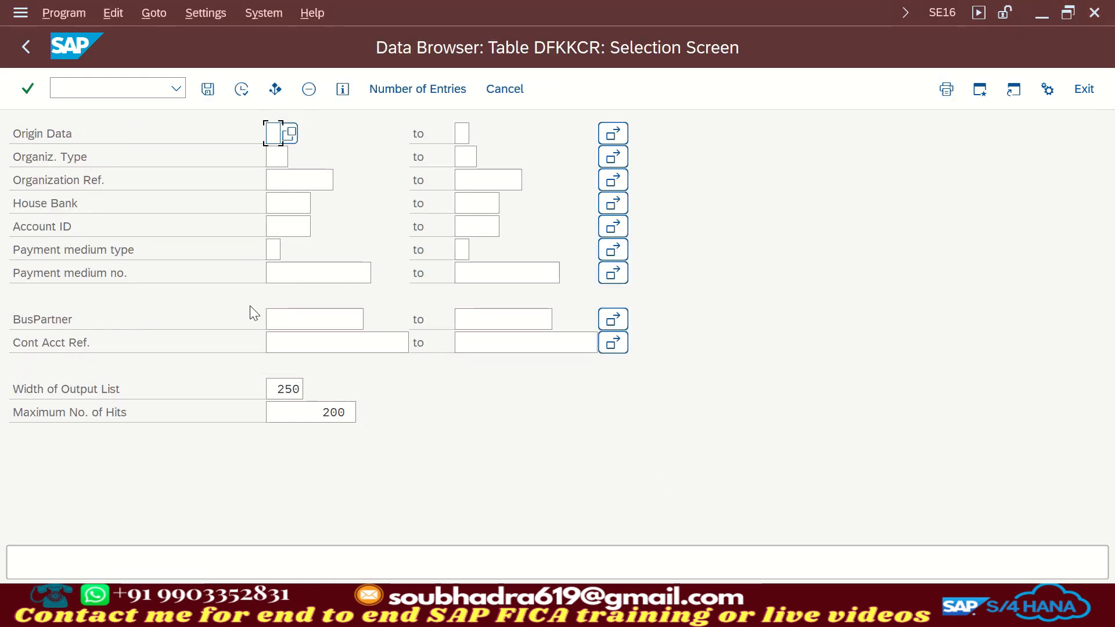
left_click(334, 344)
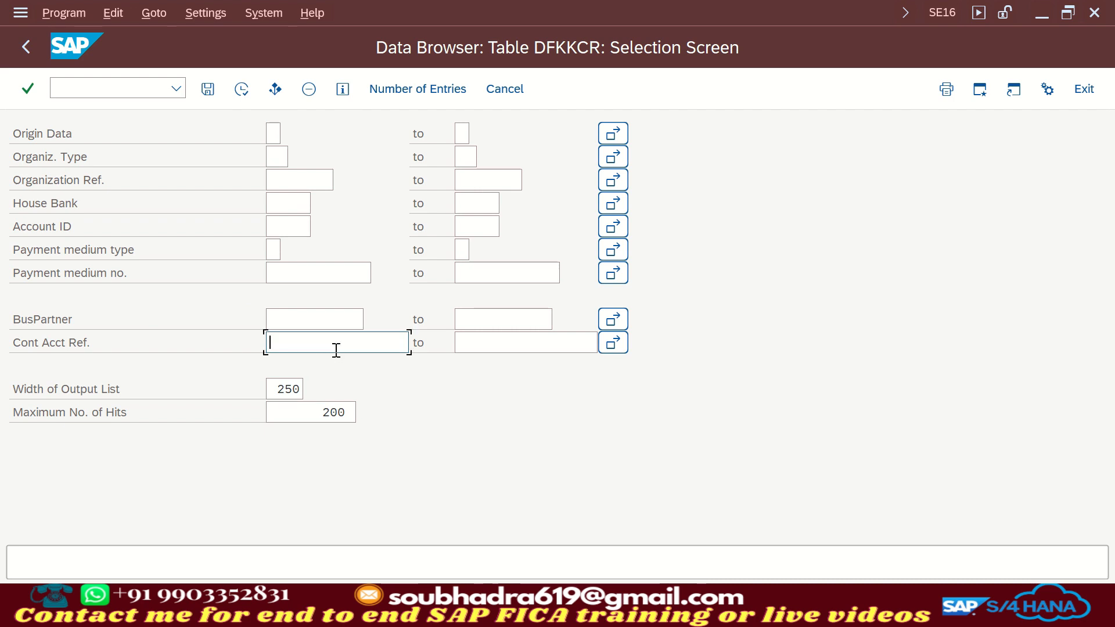
type("2003302")
left_click(241, 89)
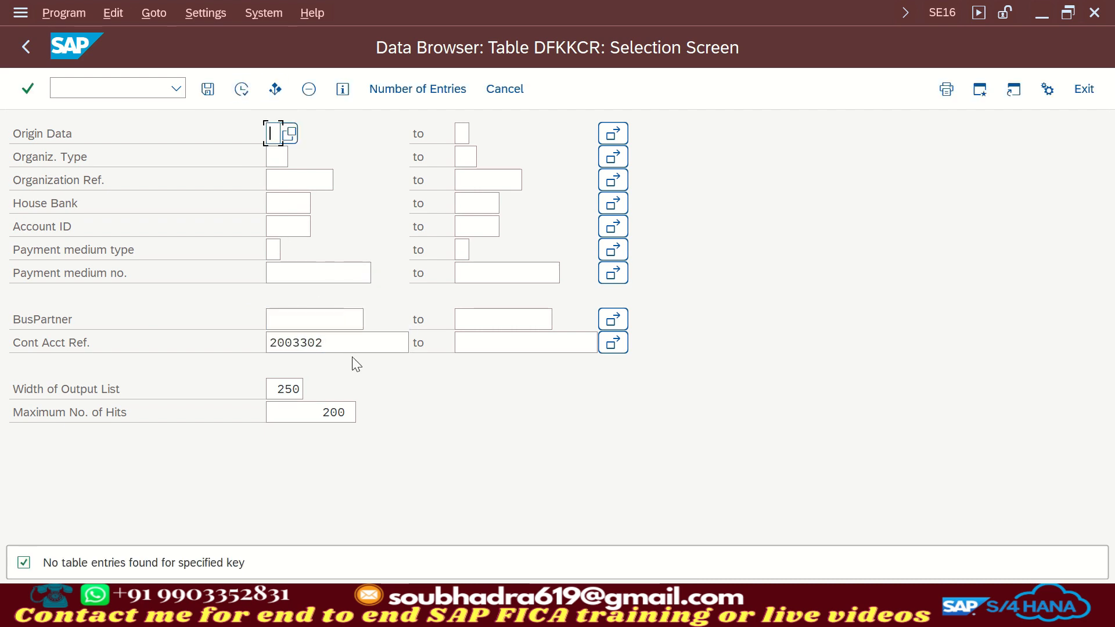
- Clear the contract account reference and list the DFKKCR entries without any filter
left_click_drag(348, 346, 231, 349)
key("BackSpace")
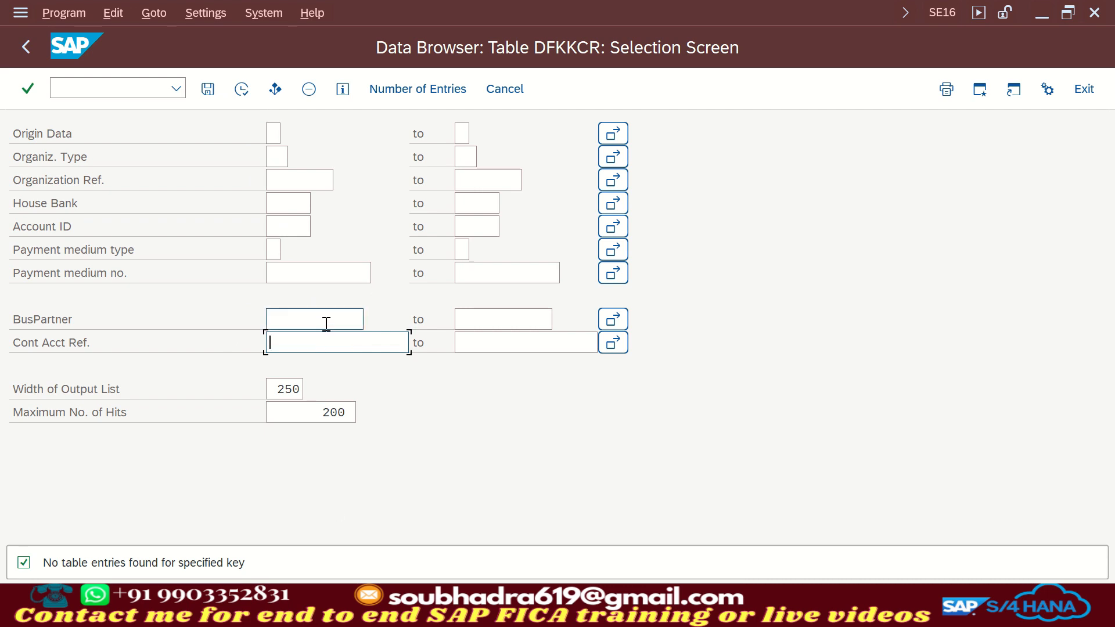
left_click(242, 90)
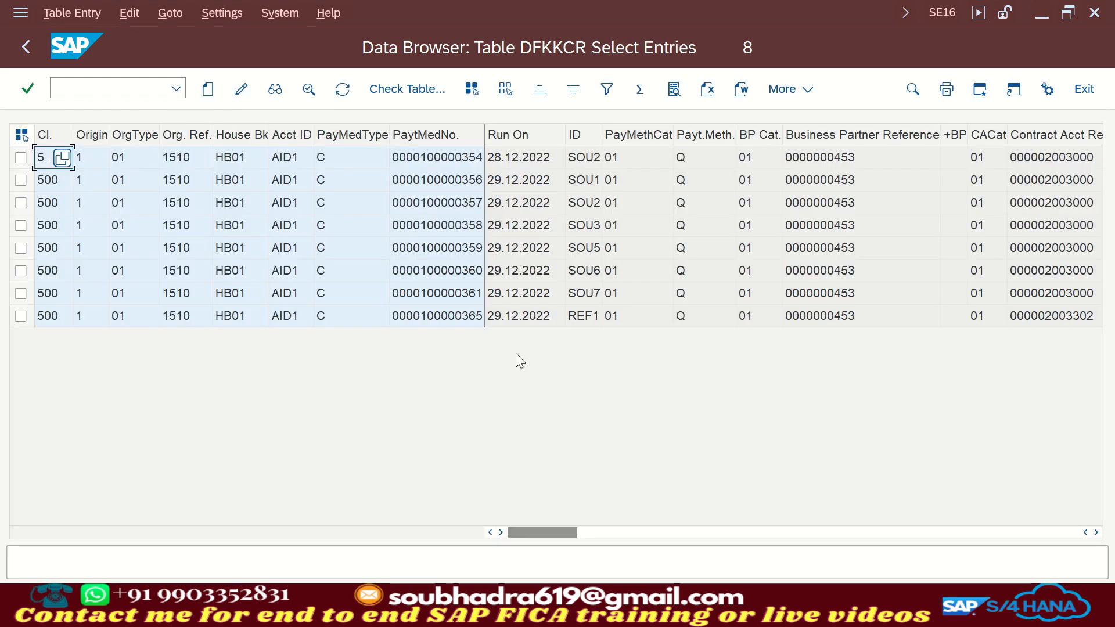
- Check the run date, identification and payment medium number of the REF1 entry
left_click(579, 323)
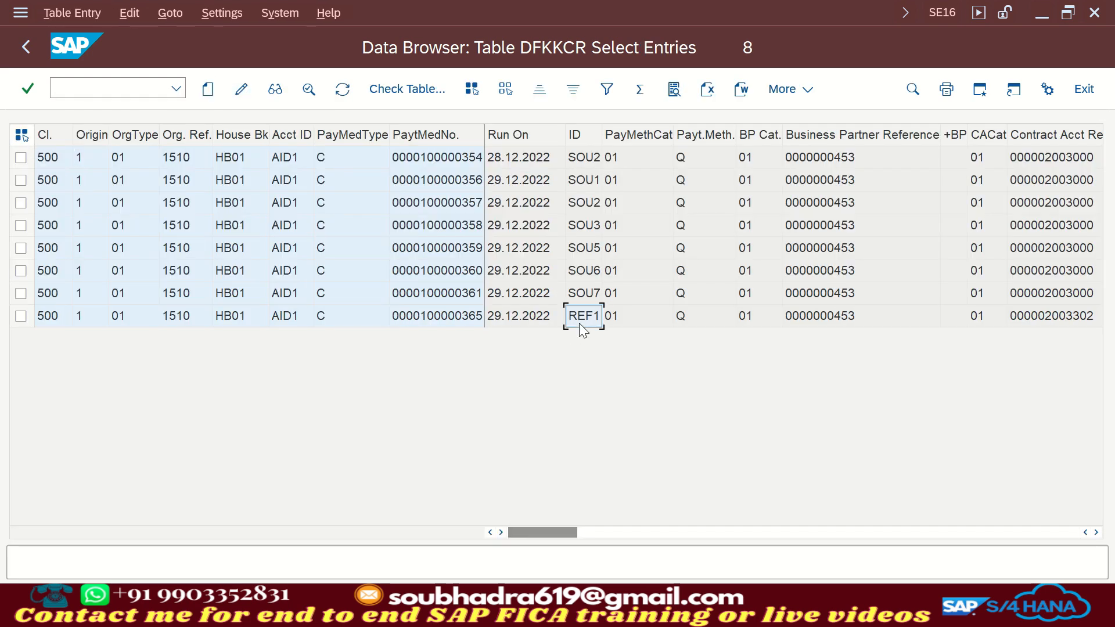
left_click(514, 315)
left_click(588, 320)
left_click(448, 318)
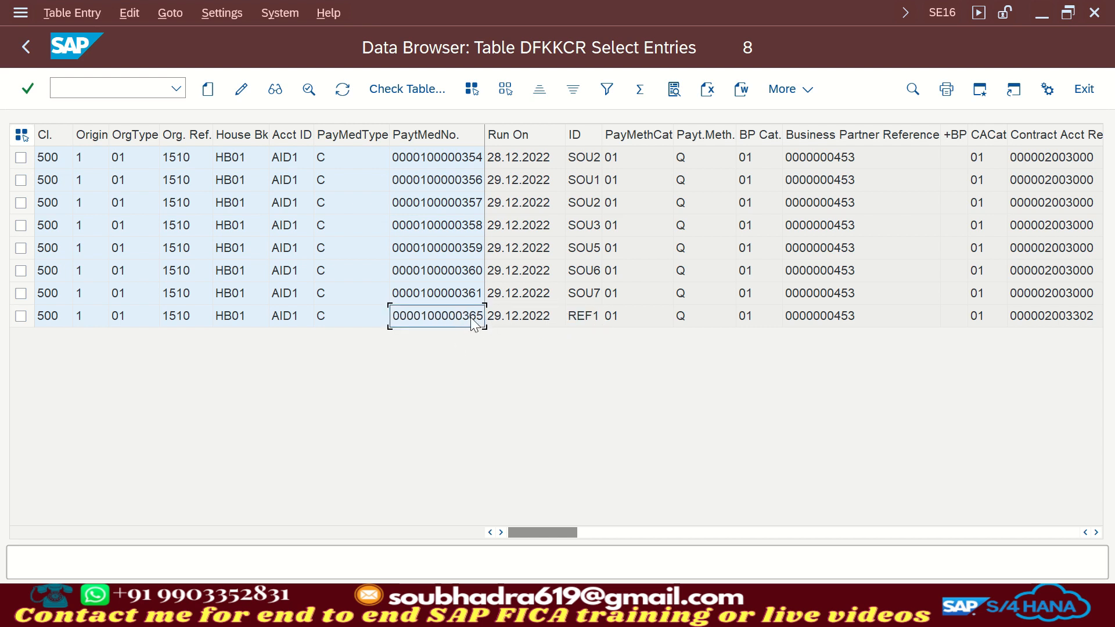
- Open the payment document from run REF1's payment list to compare its check number, then return to the DFKKCR entries
mouse_move(691, 616)
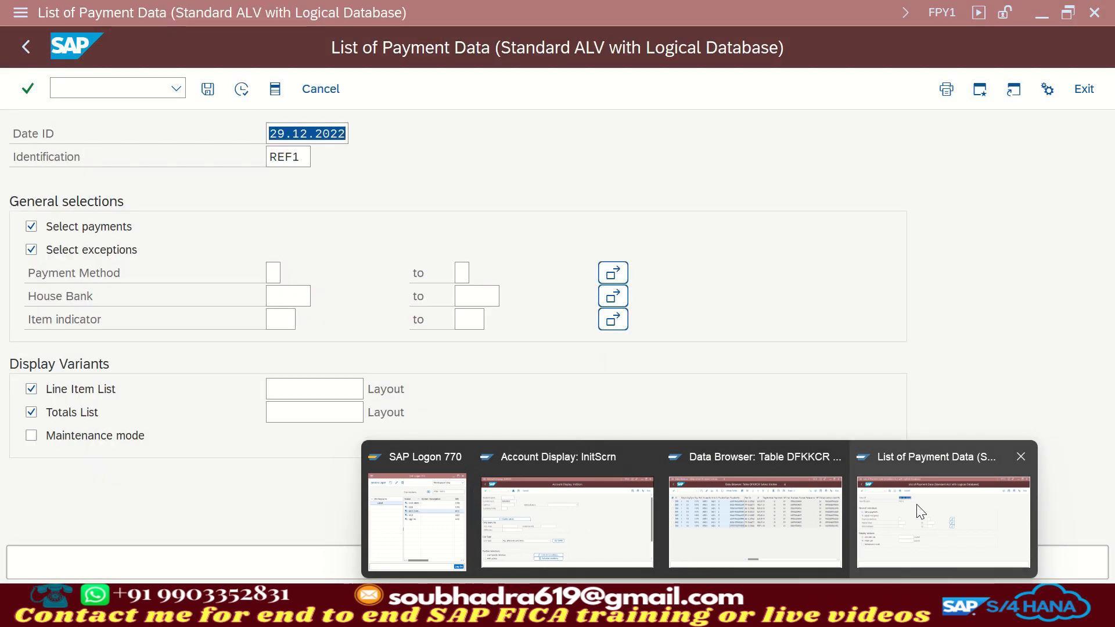
left_click(916, 505)
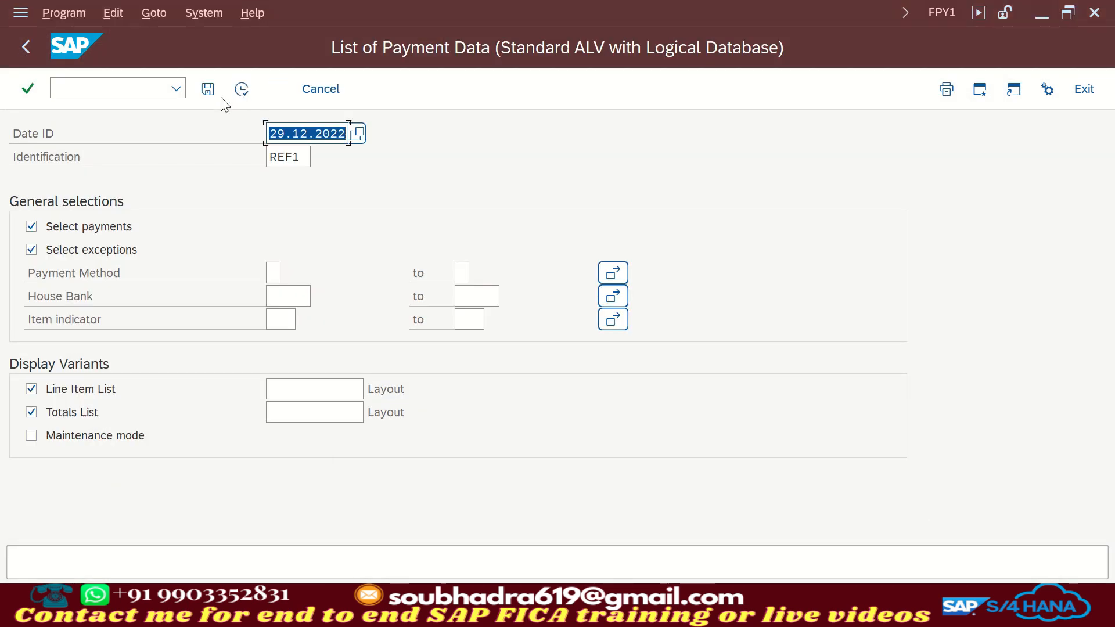
key("F8")
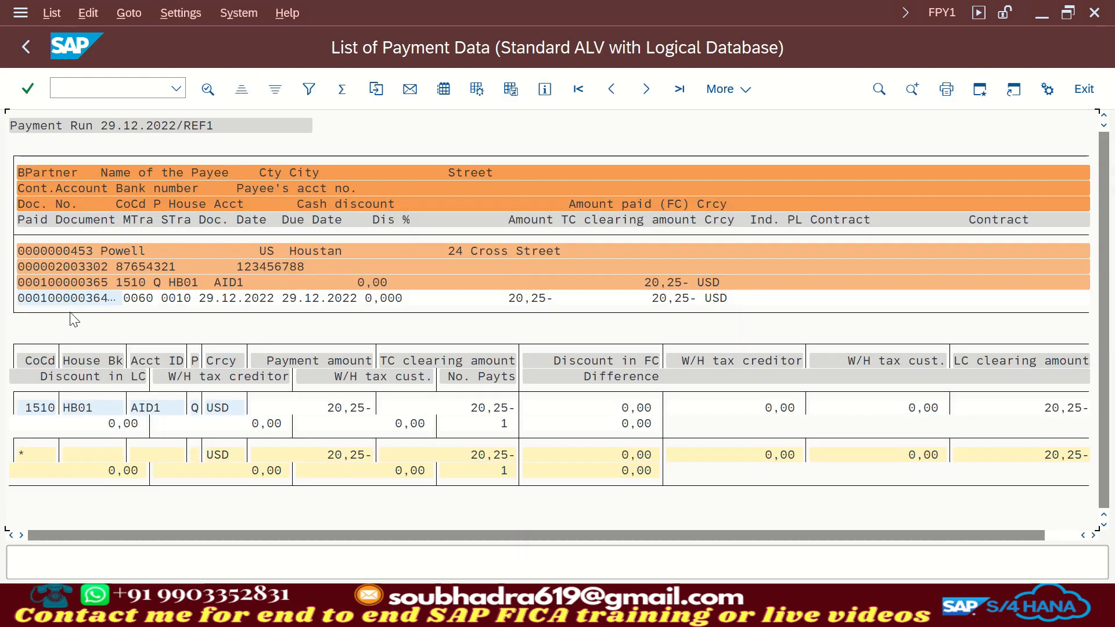
double_click(90, 281)
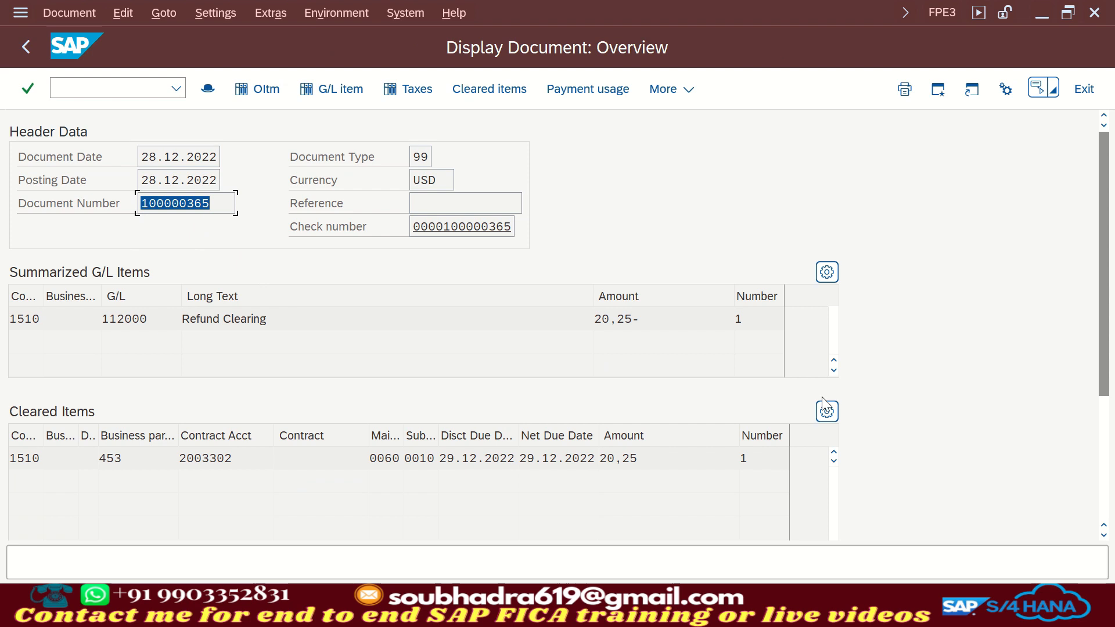
key("alt+Tab")
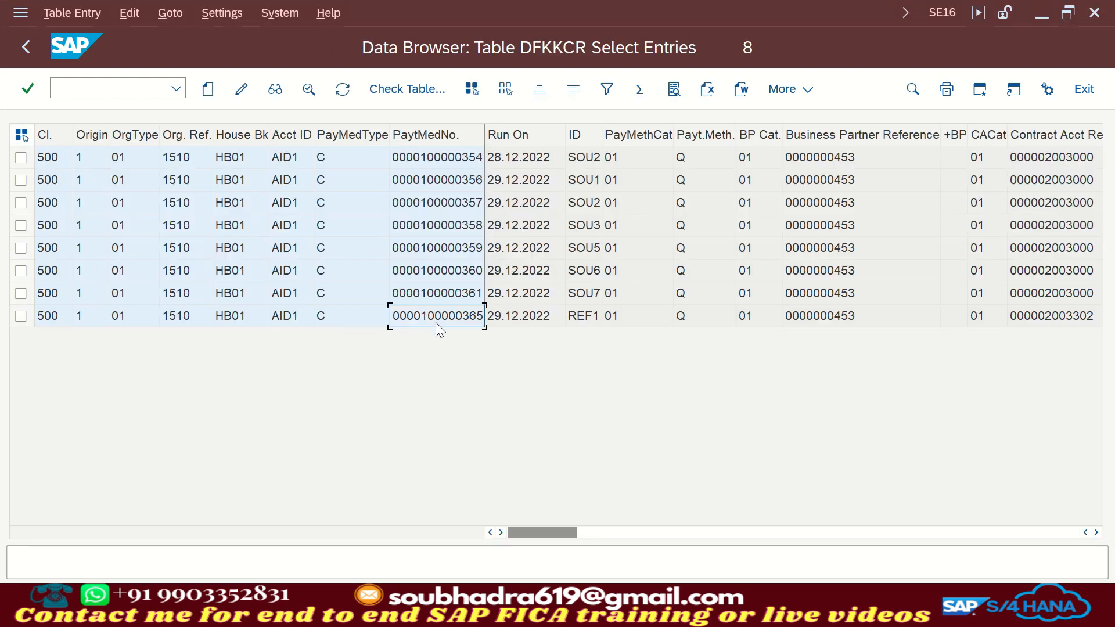
- Compare the amount paid in the REF1 check entry with the G/L amount of the payment document
left_click(645, 532)
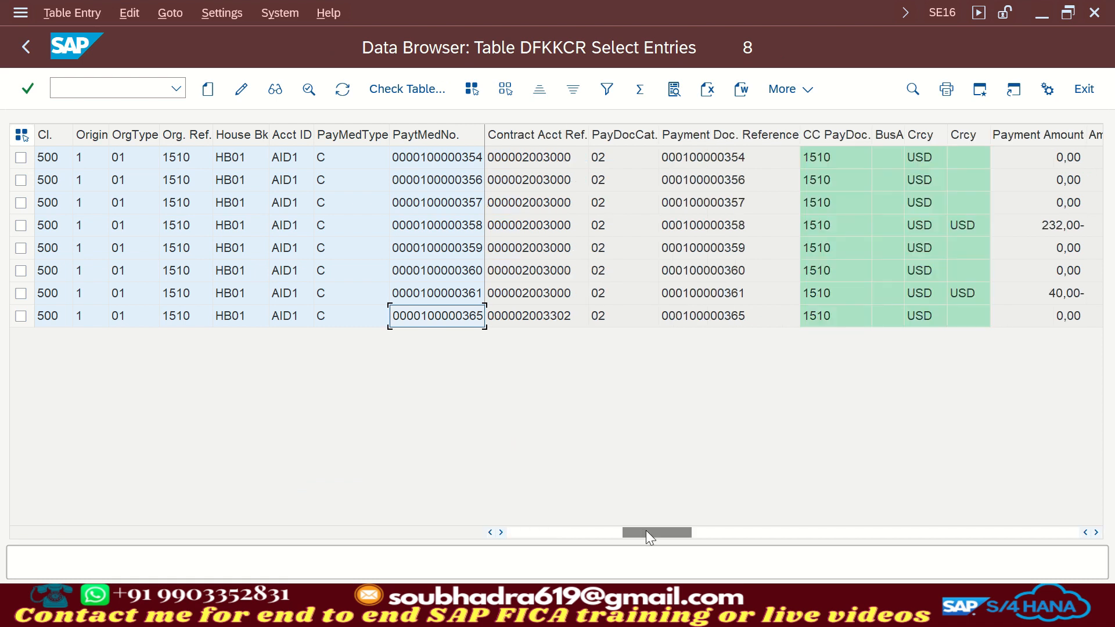
left_click(740, 532)
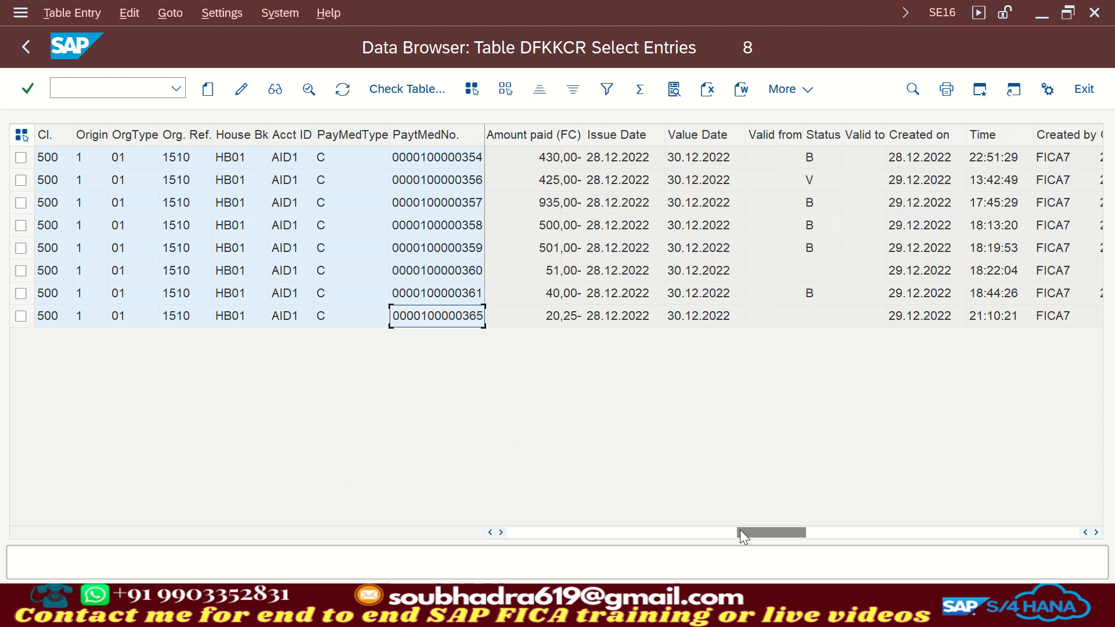
double_click(558, 318)
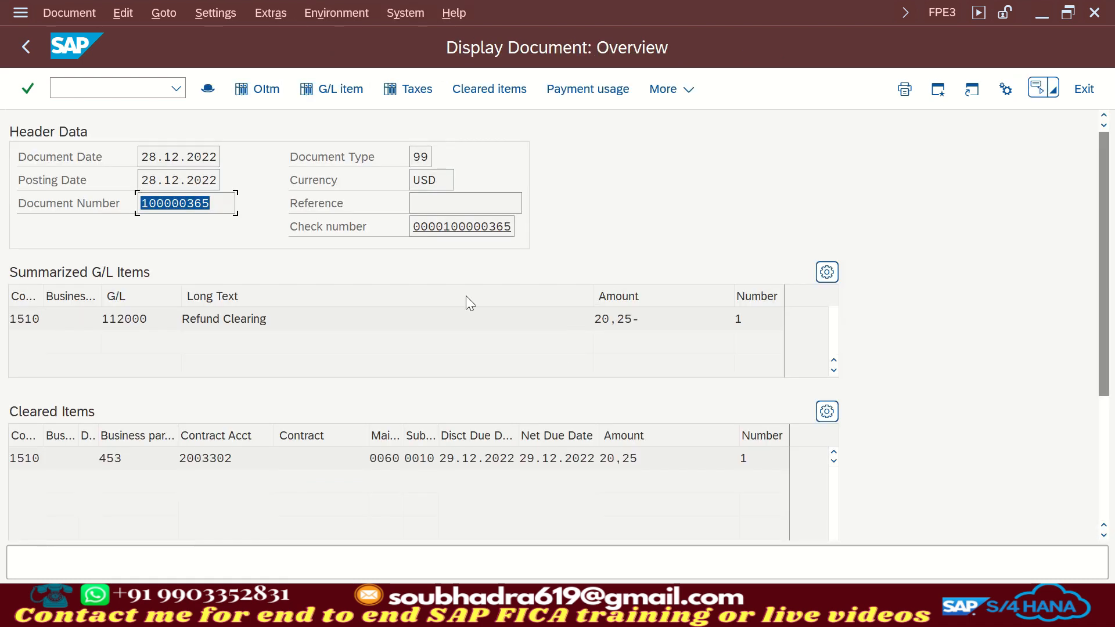
left_click(649, 325)
key("F3")
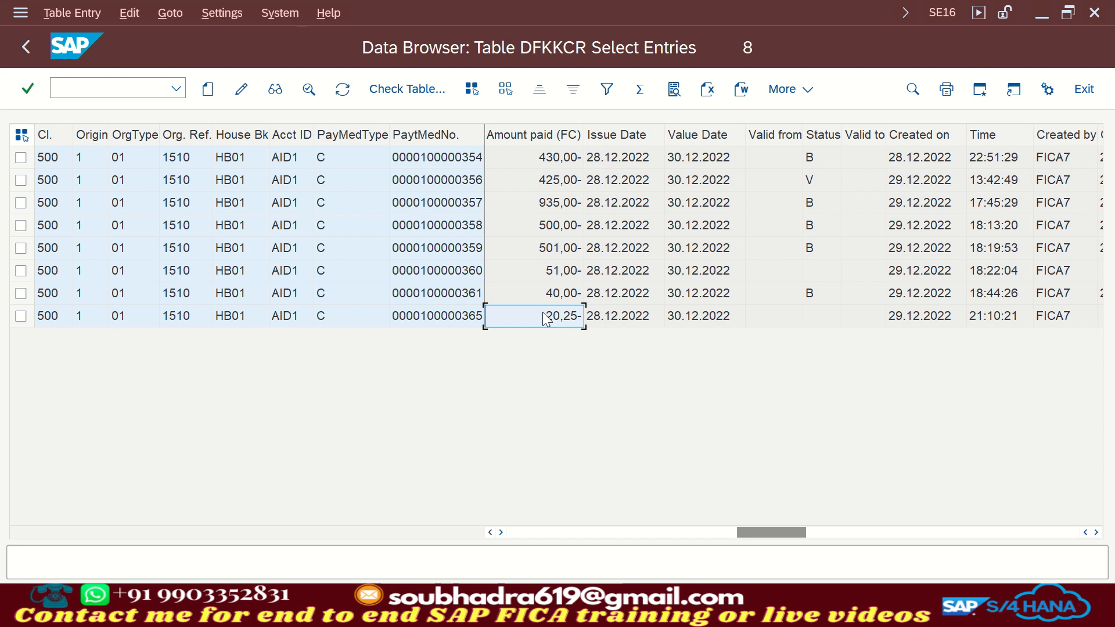
- Copy the REF1 entry's payment medium number, start transaction FPCHR in a new session and display that certain check
left_click(546, 532)
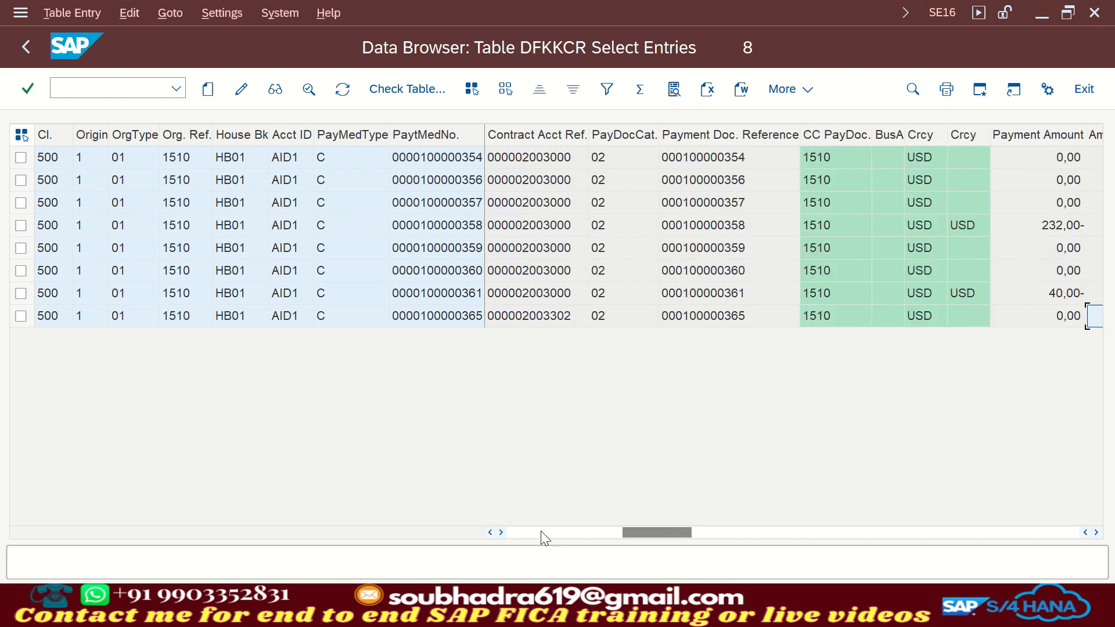
left_click(535, 532)
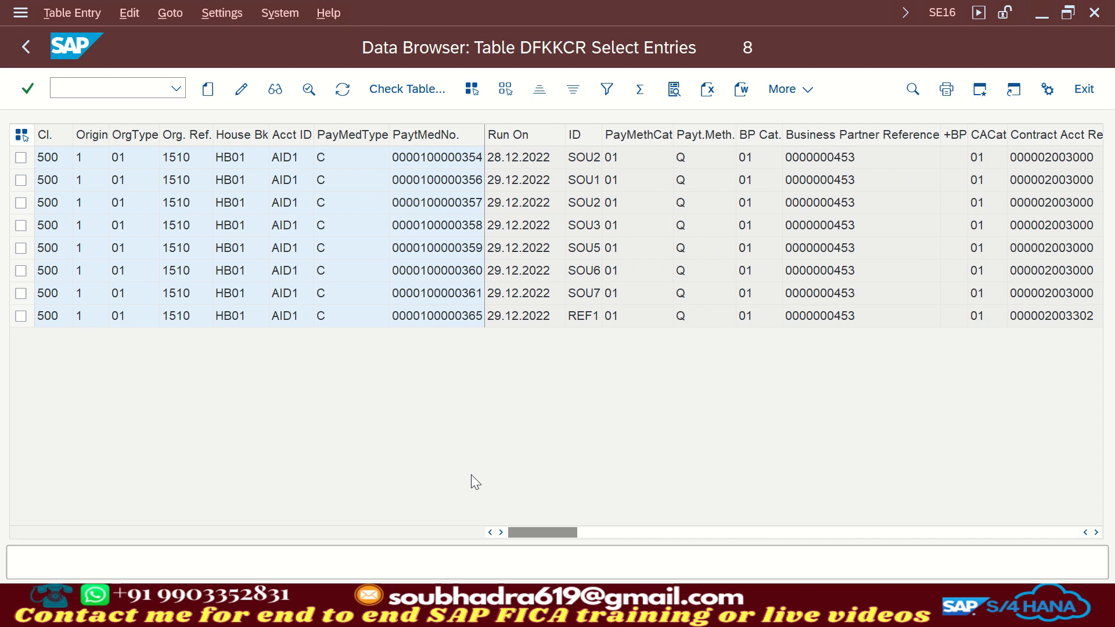
left_click(456, 318)
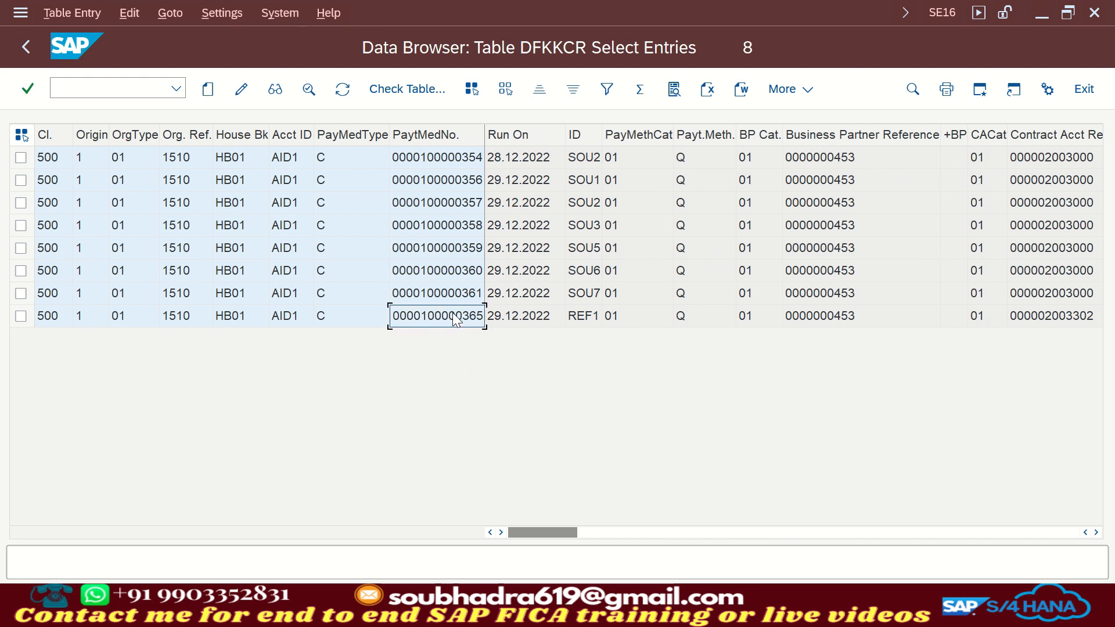
left_click(108, 90)
type("/ofpchr")
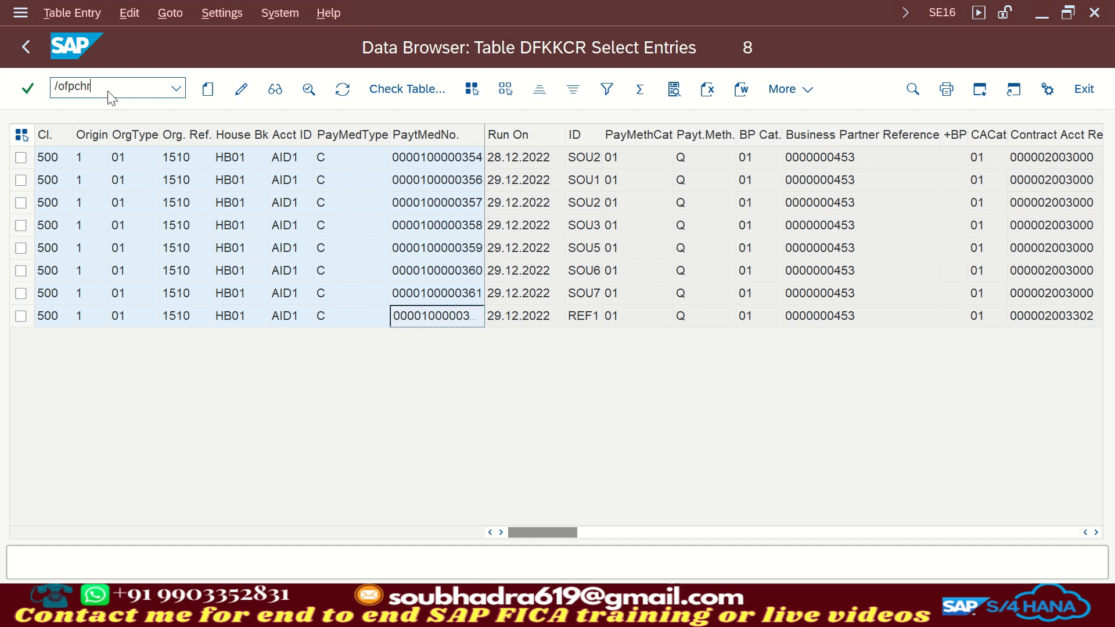
key("Return")
left_click(421, 187)
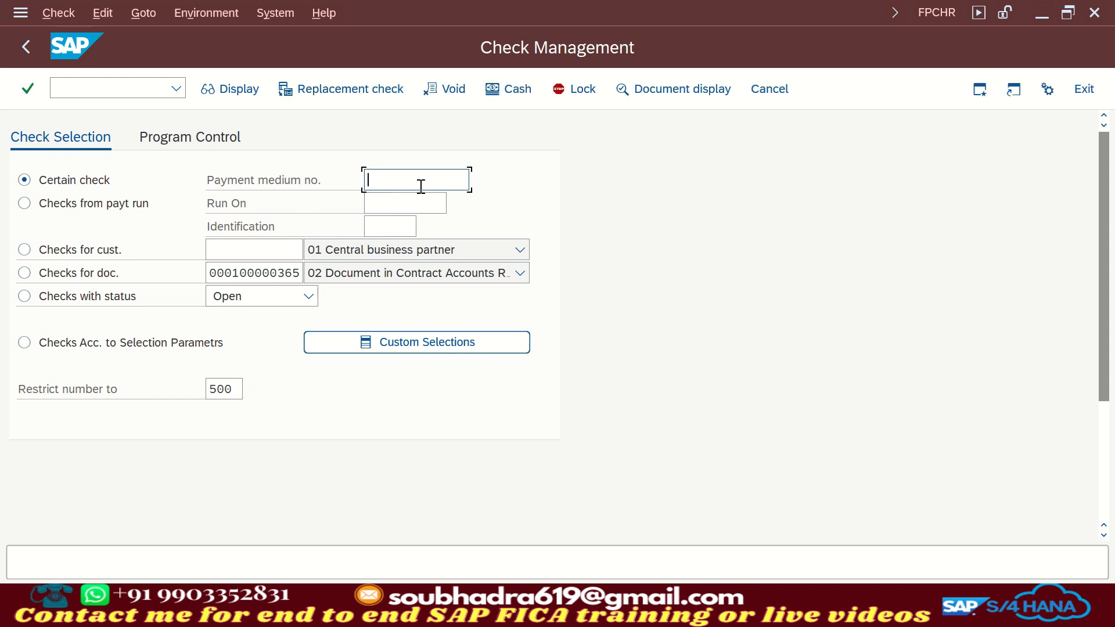
key("ctrl+v")
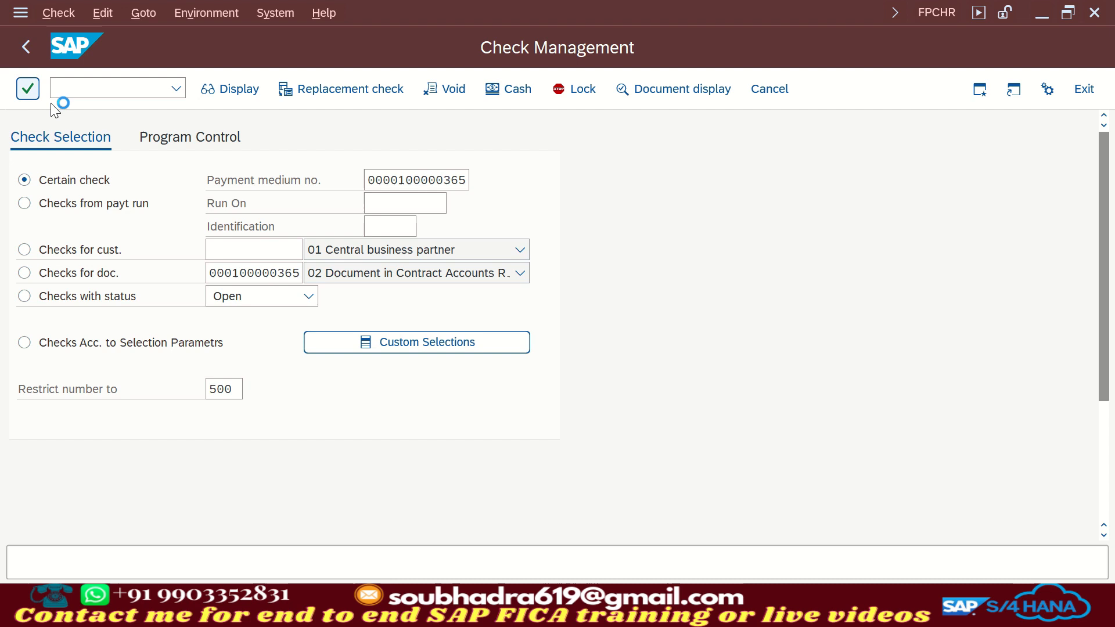
left_click(232, 90)
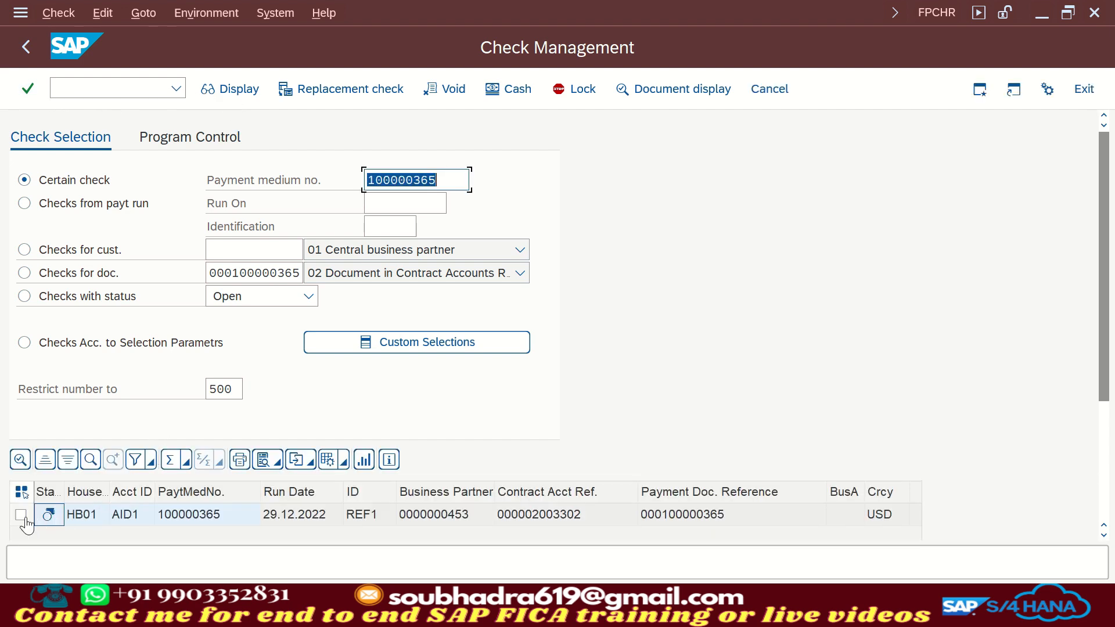
- Display the details of the REF1 check and open the overview of checks issued for its payment document
left_click(23, 516)
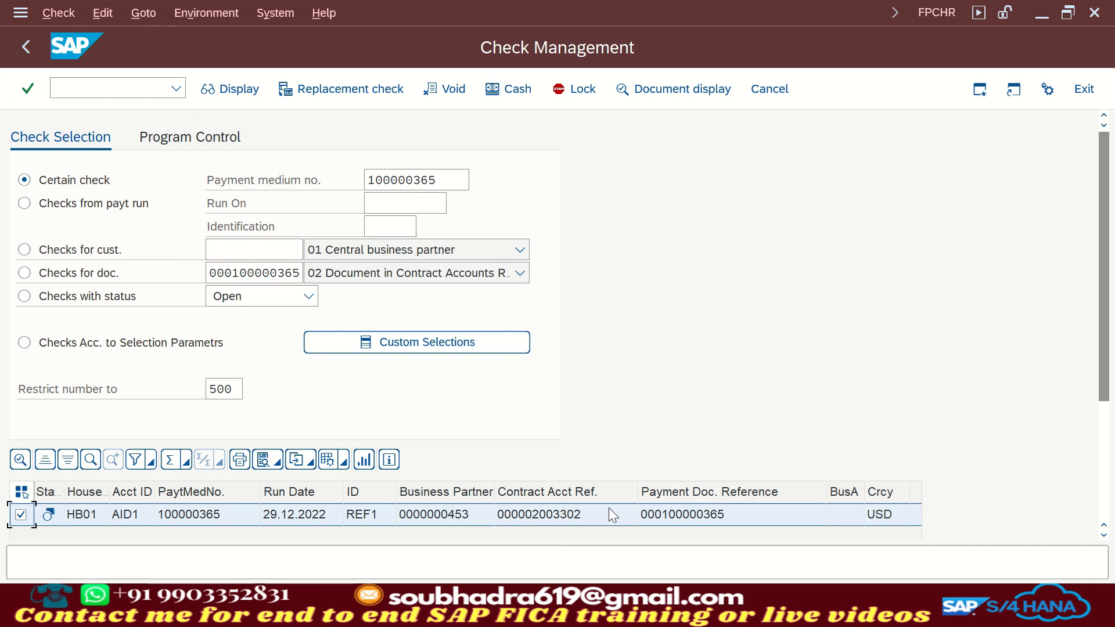
left_click(245, 91)
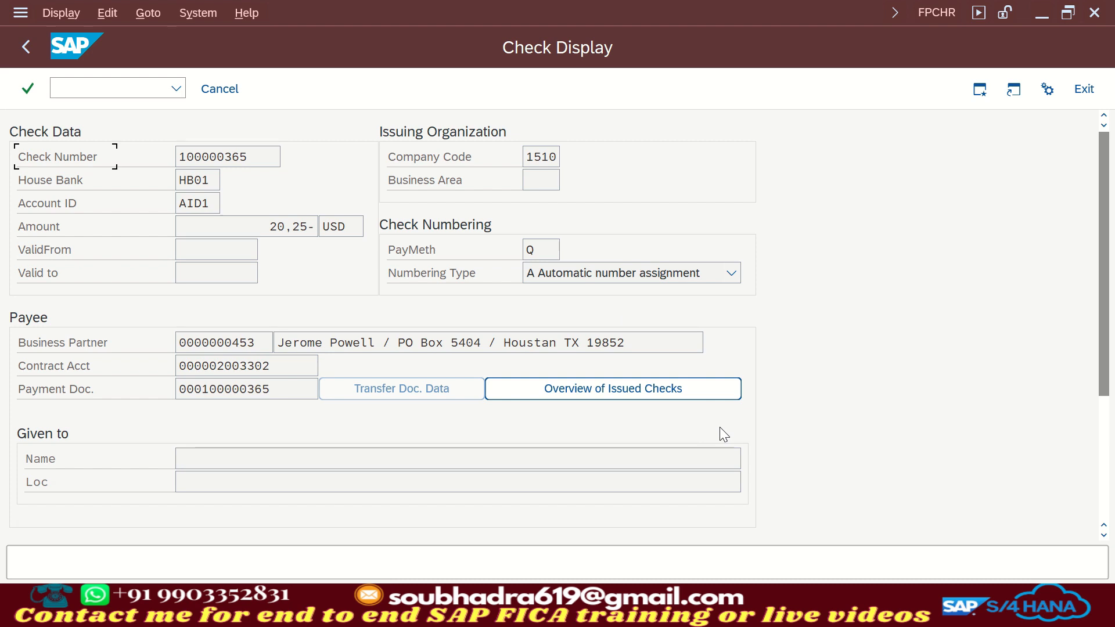
left_click(659, 395)
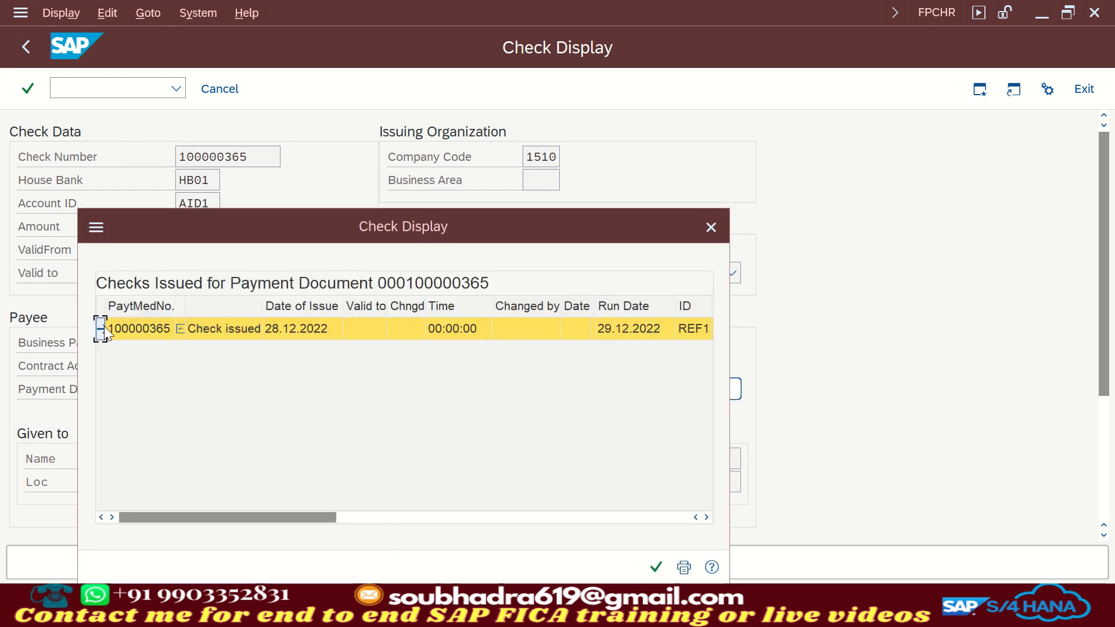
- Print the list of issued checks on output device LP01, then close the overview
left_click(684, 567)
left_click(295, 283)
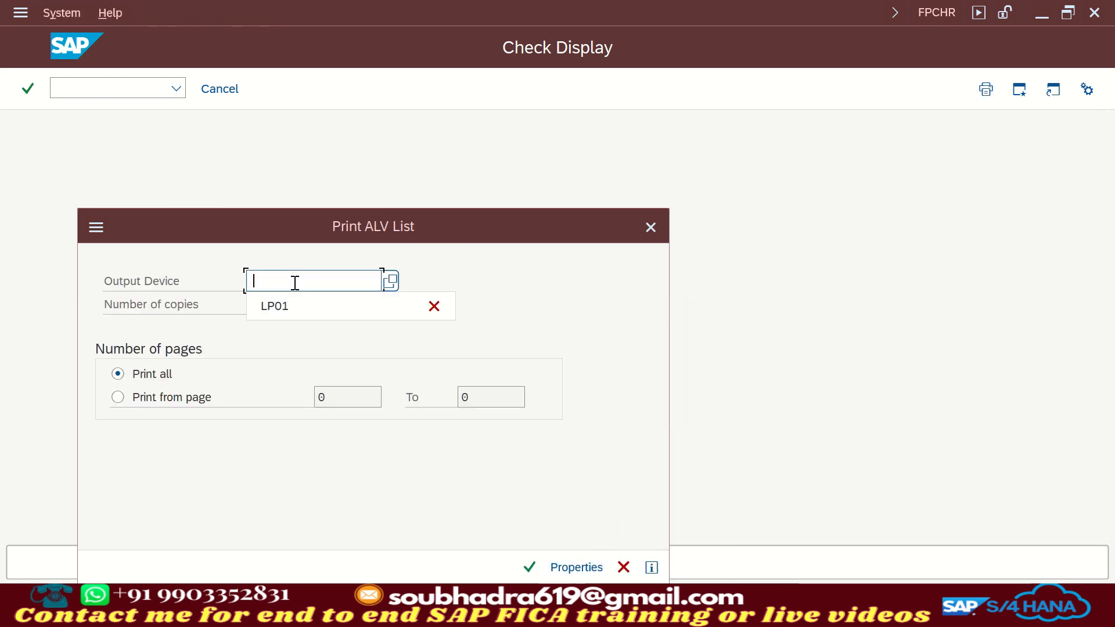
left_click(298, 305)
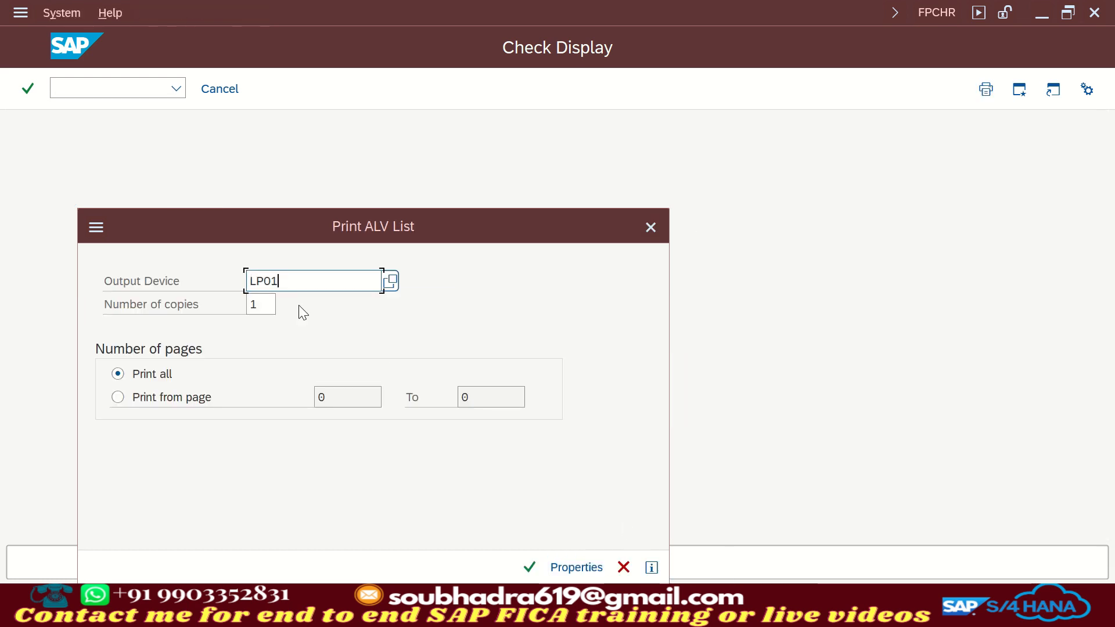
left_click(532, 564)
left_click(531, 567)
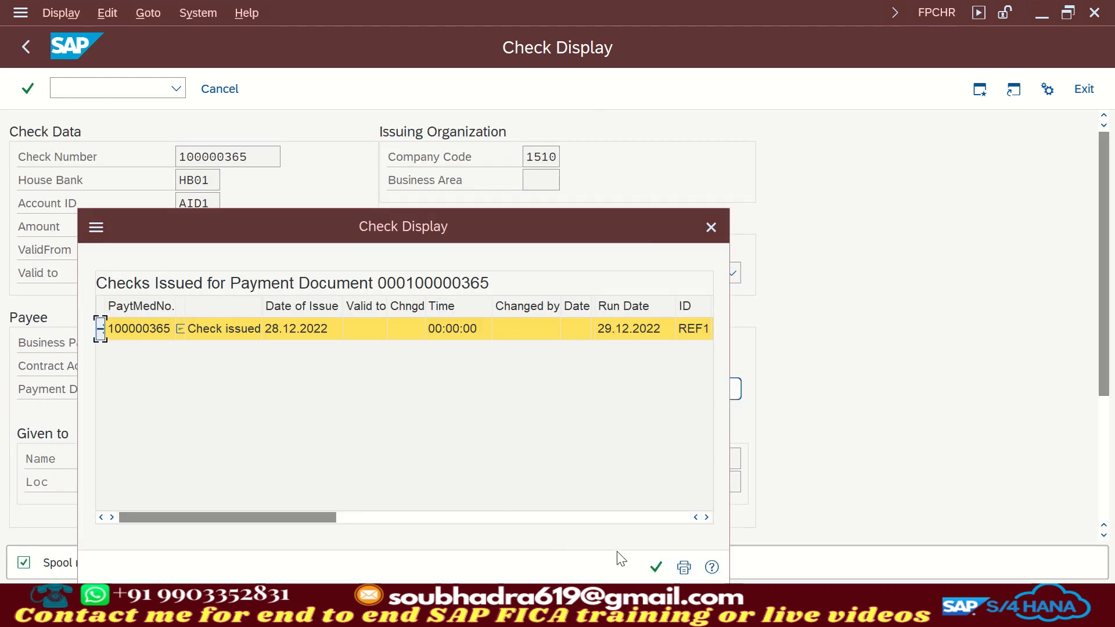
left_click(655, 567)
- Open transaction SP02 in a new session, preview payment medium spool 6311 and compare the printed check with the check display
left_click(114, 89)
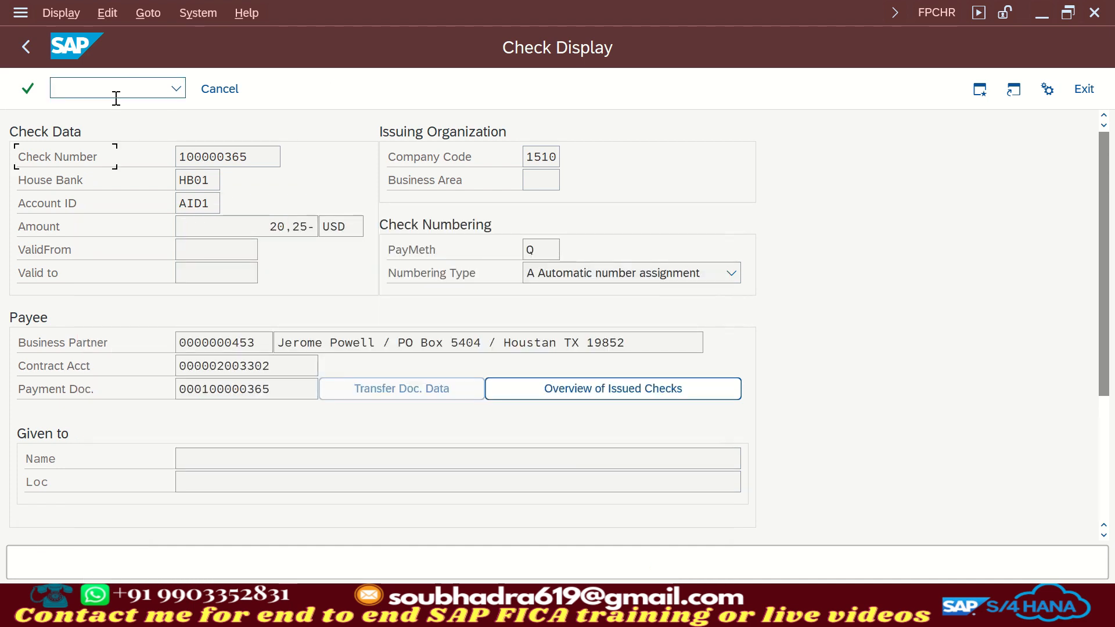
type("/osp02")
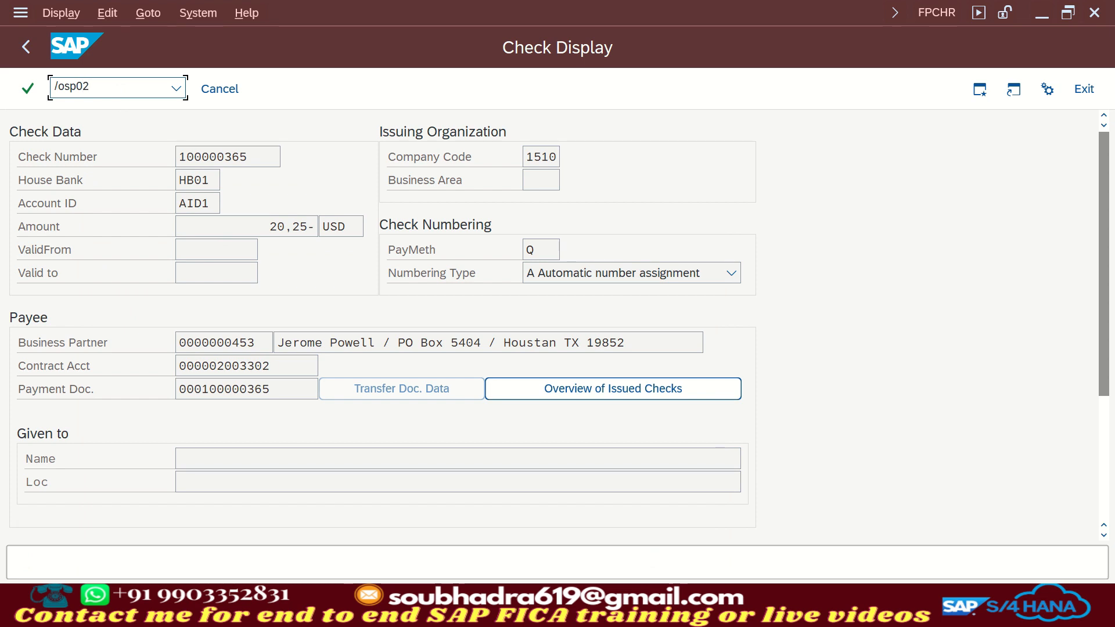
key("Return")
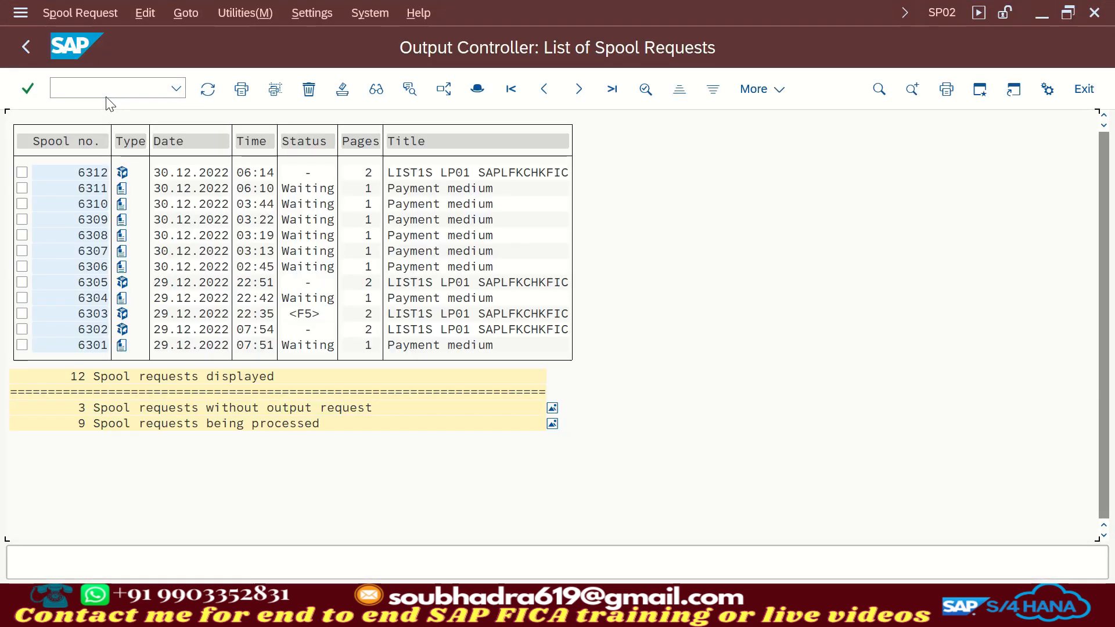
left_click(122, 189)
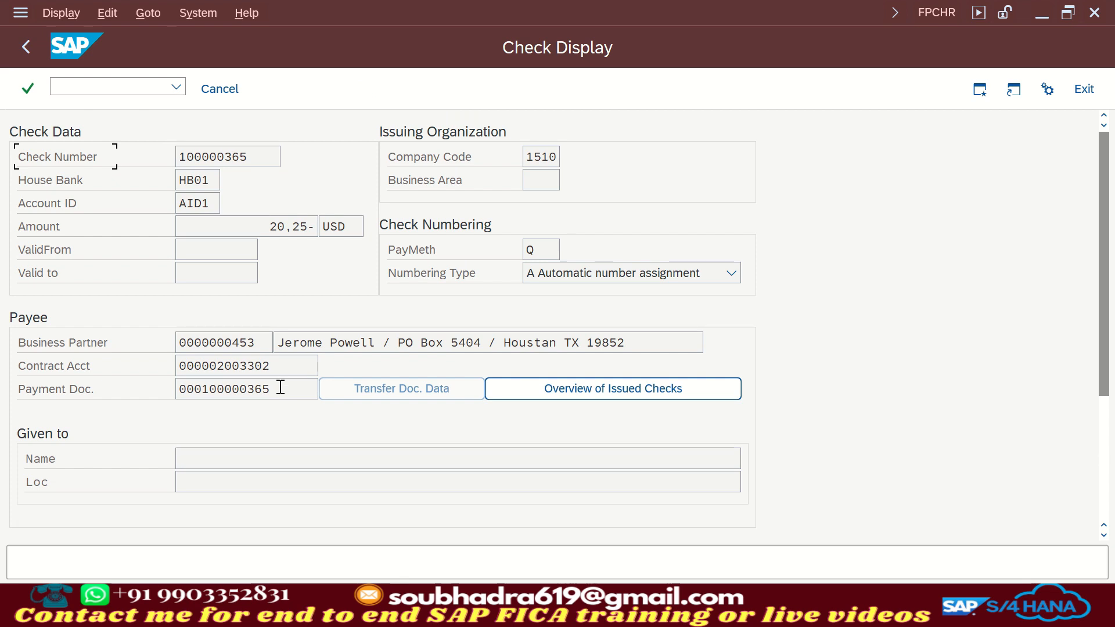
left_click_drag(281, 386, 159, 385)
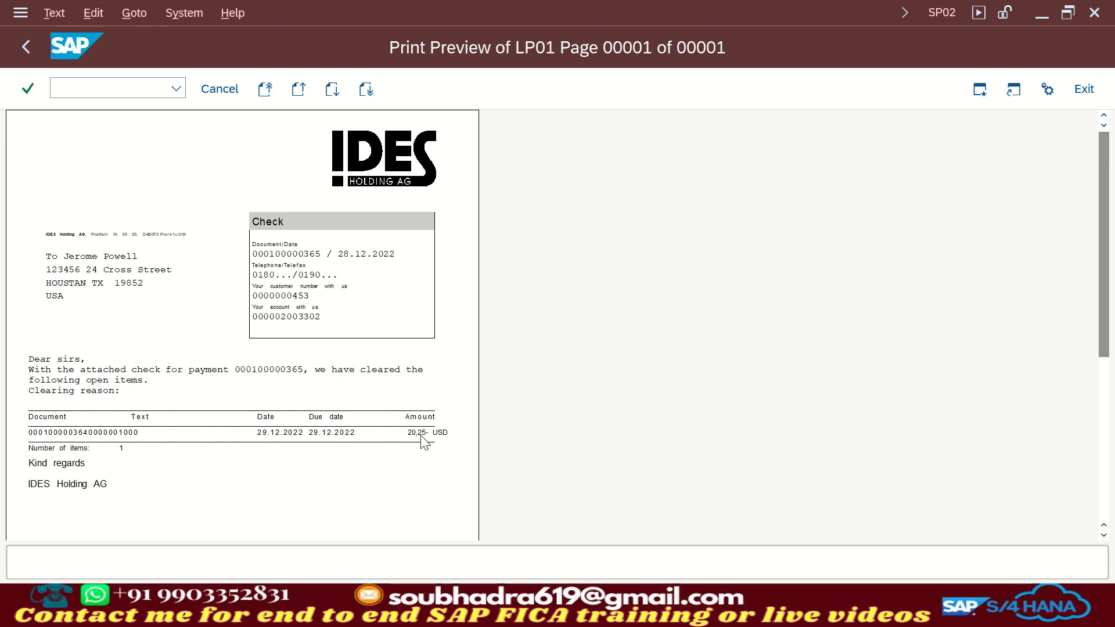
left_click(1105, 401)
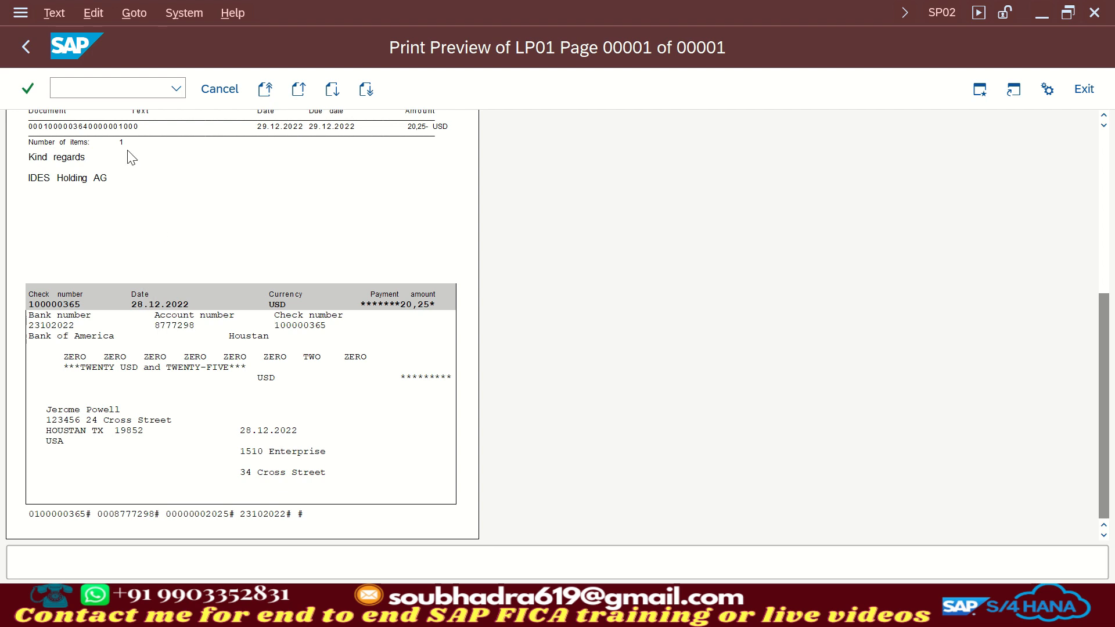
- Start transaction FI12 in a new session for company code 1510 and check the bank key of house bank HB01
left_click(123, 92)
type("/ofi12")
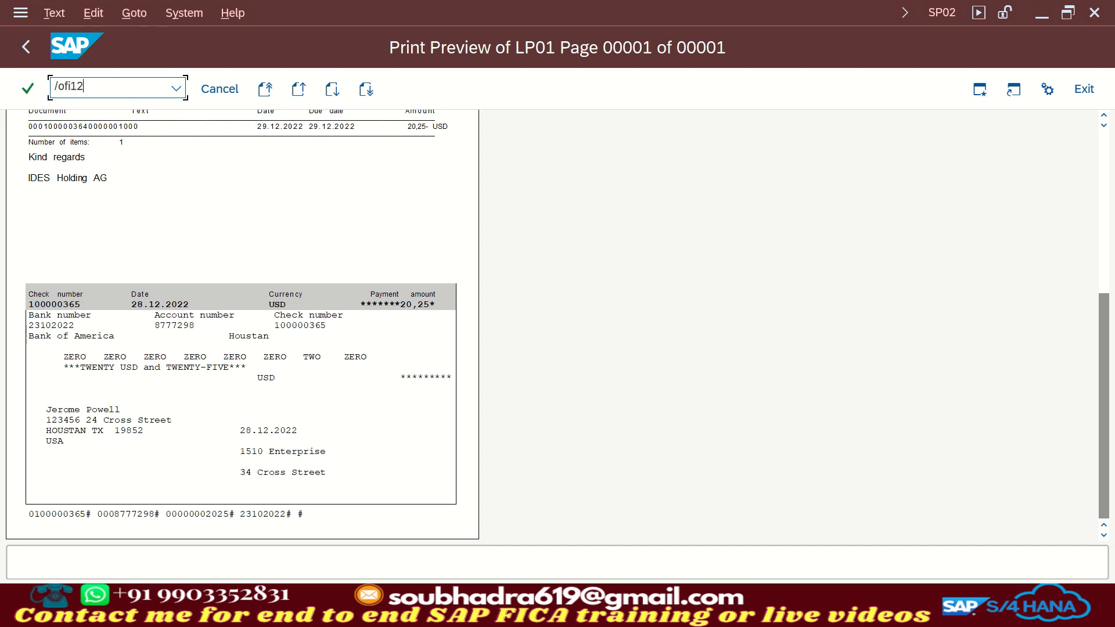
key("Return")
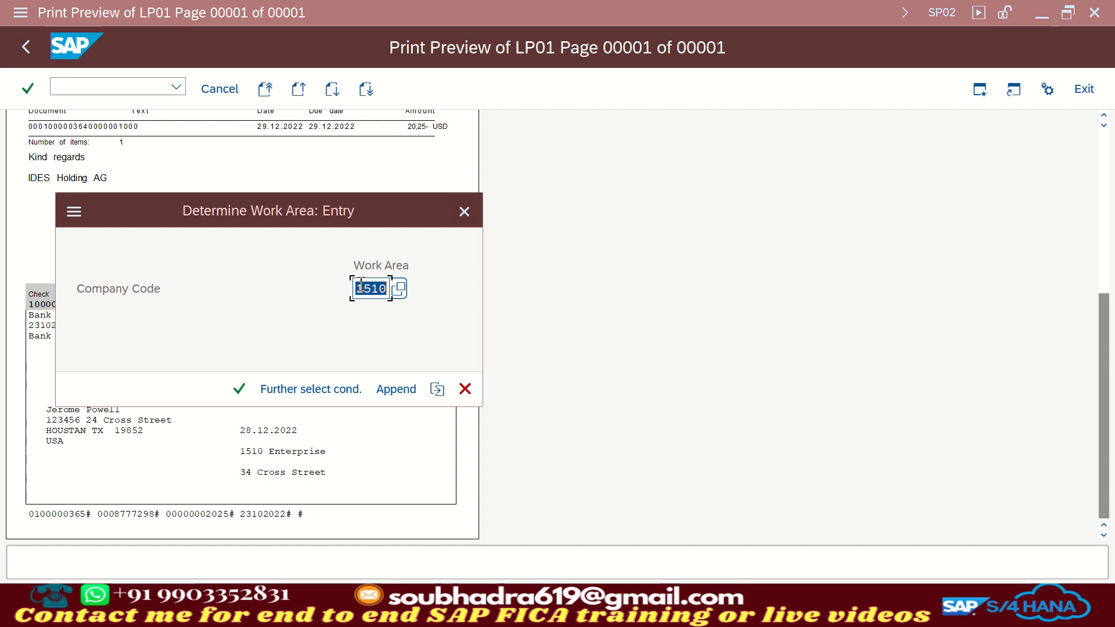
left_click(239, 389)
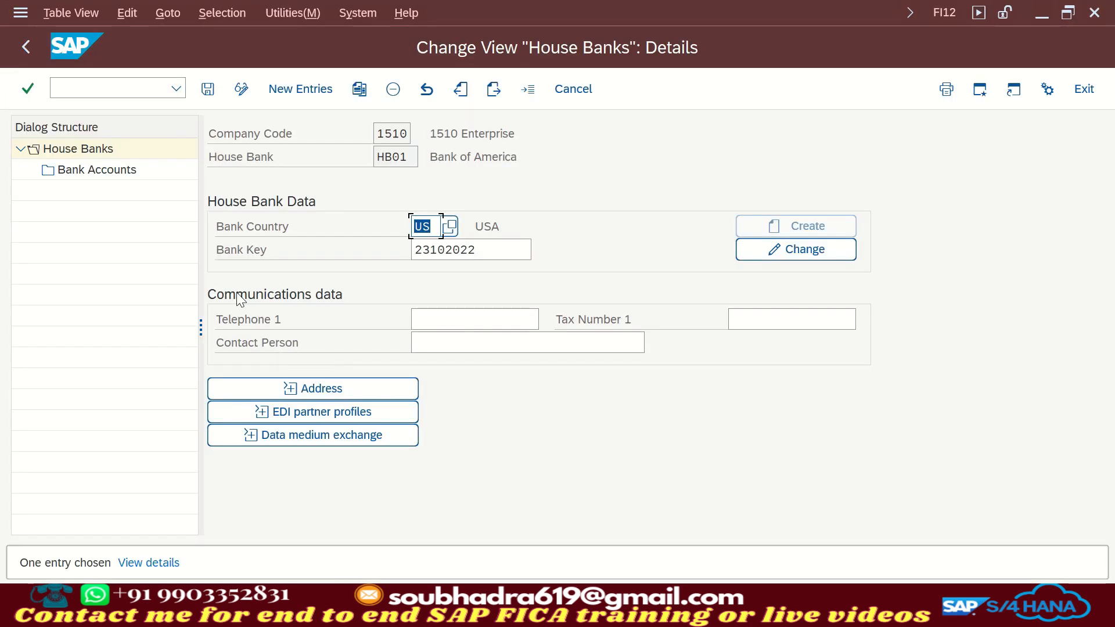
left_click_drag(482, 250, 401, 251)
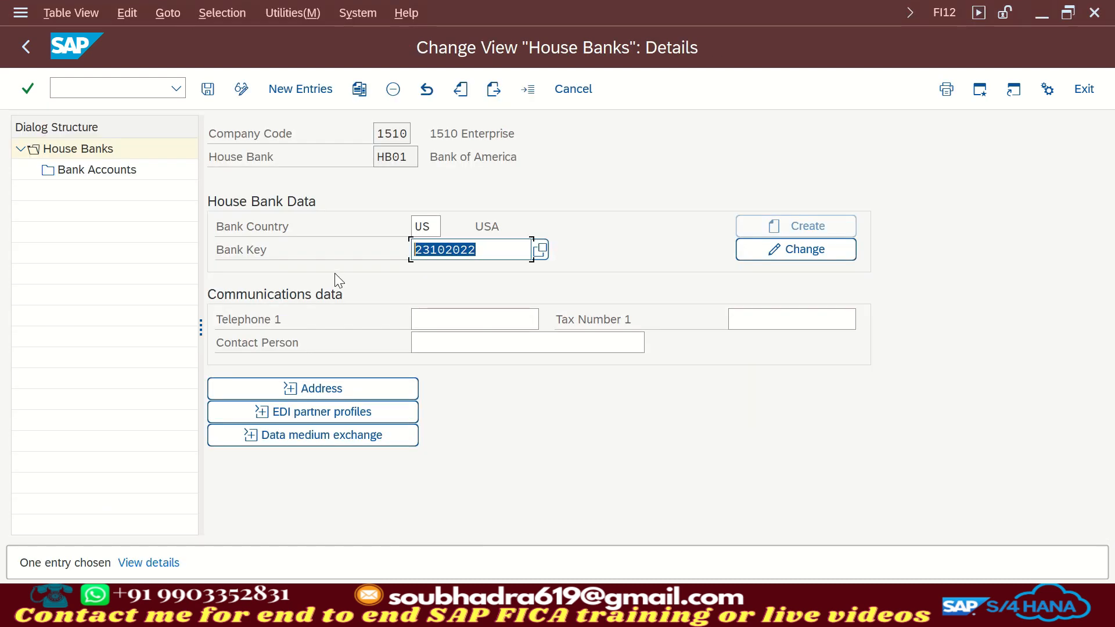
key("Return")
- Open house bank HB01's bank accounts and check the account number of account ID AID1 against the printed check
left_click(123, 171)
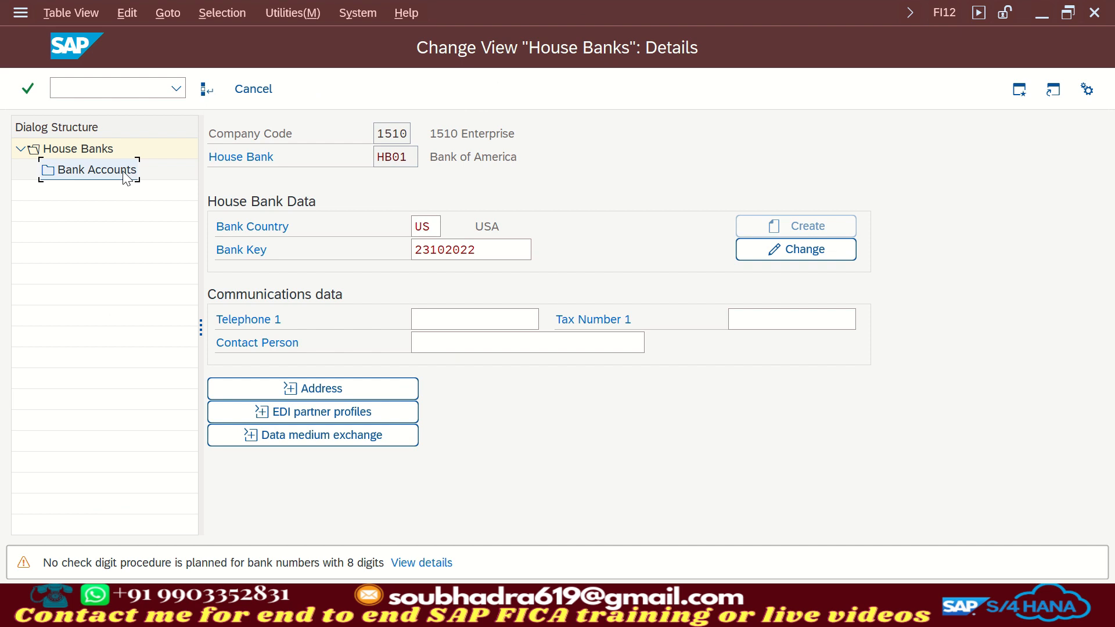
double_click(124, 171)
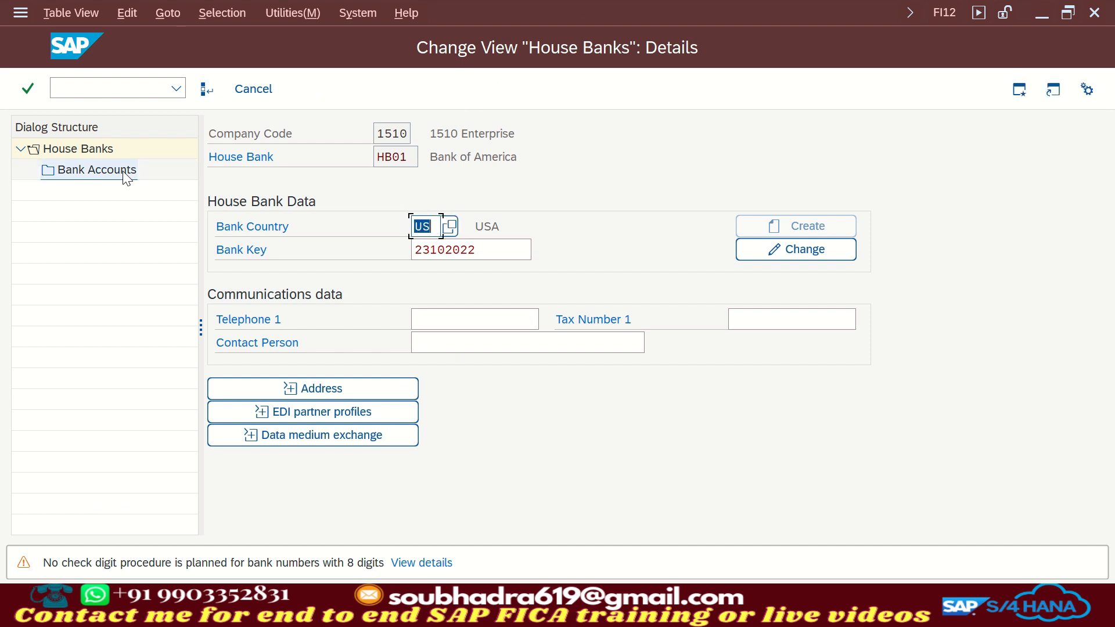
double_click(123, 171)
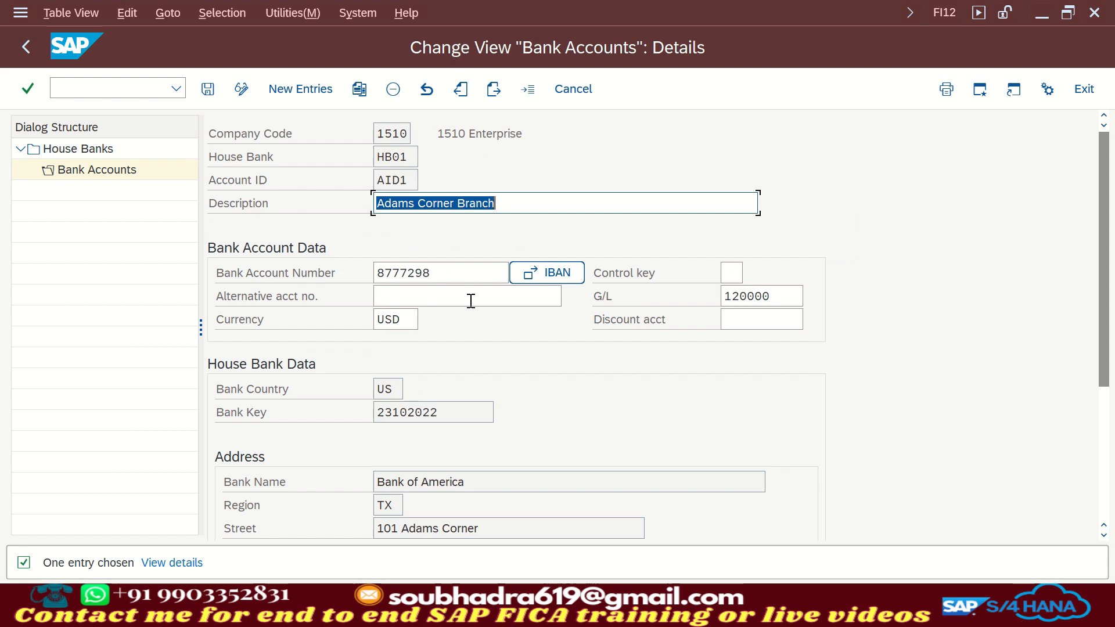
left_click(467, 273)
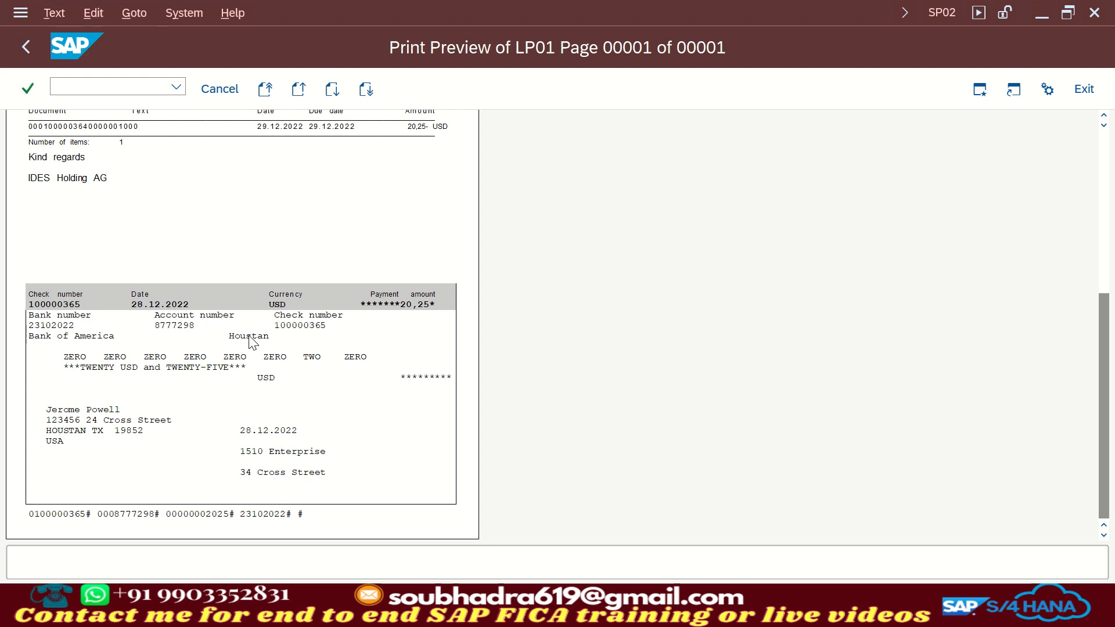
- Review the printed check preview again, then return to the Check Management list through the check display session
scroll(251, 343, "up", 1)
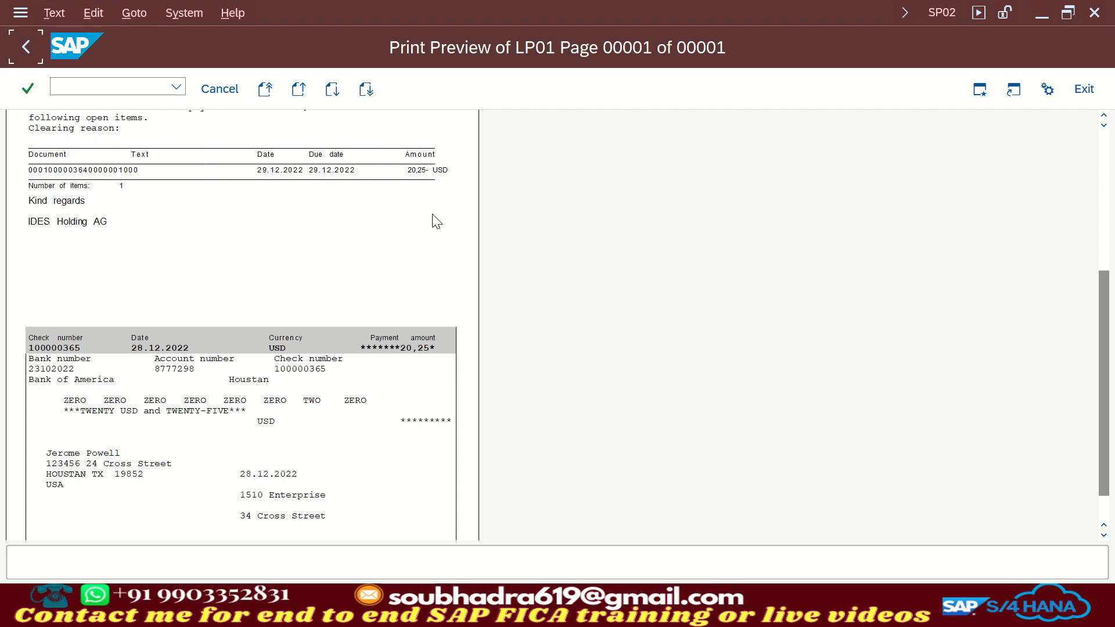
key("alt+Tab")
key("alt+Tab")
mouse_move(662, 609)
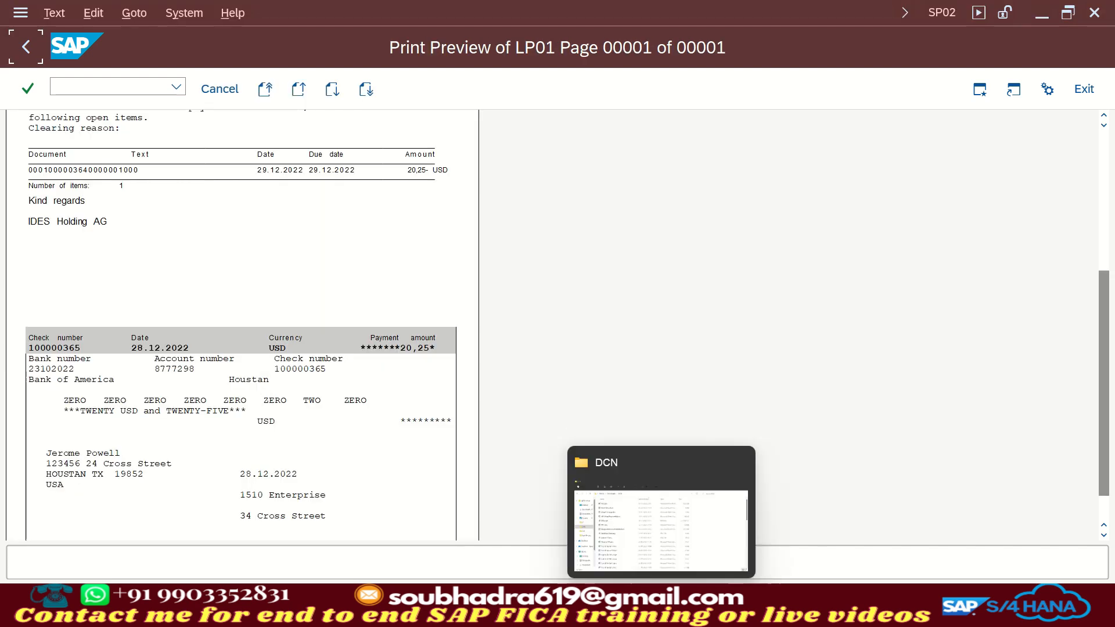
left_click(694, 535)
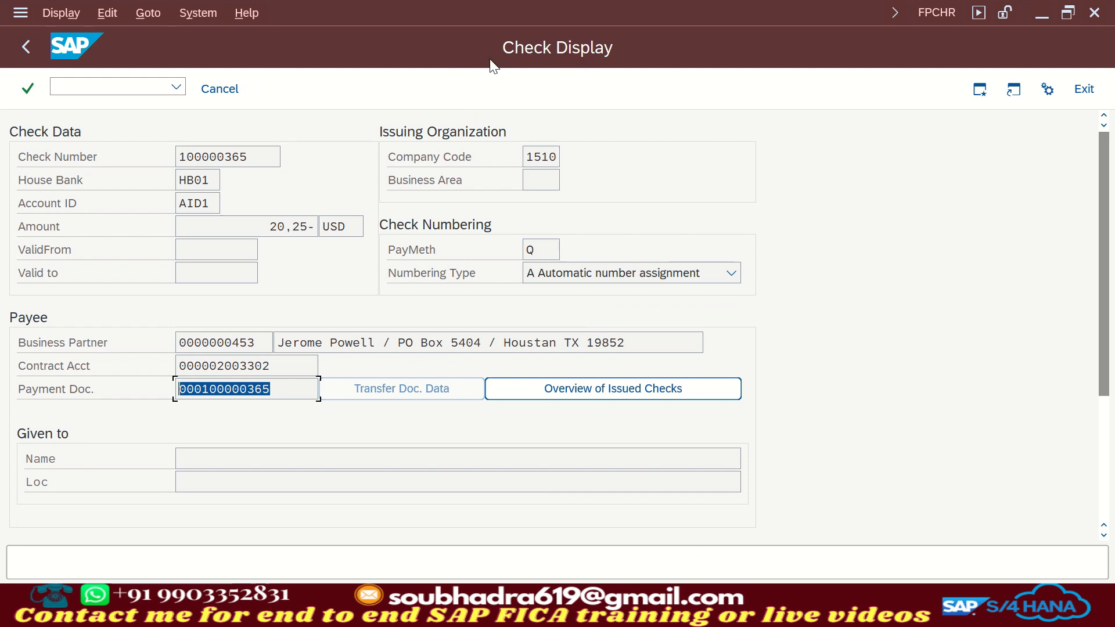
left_click(27, 49)
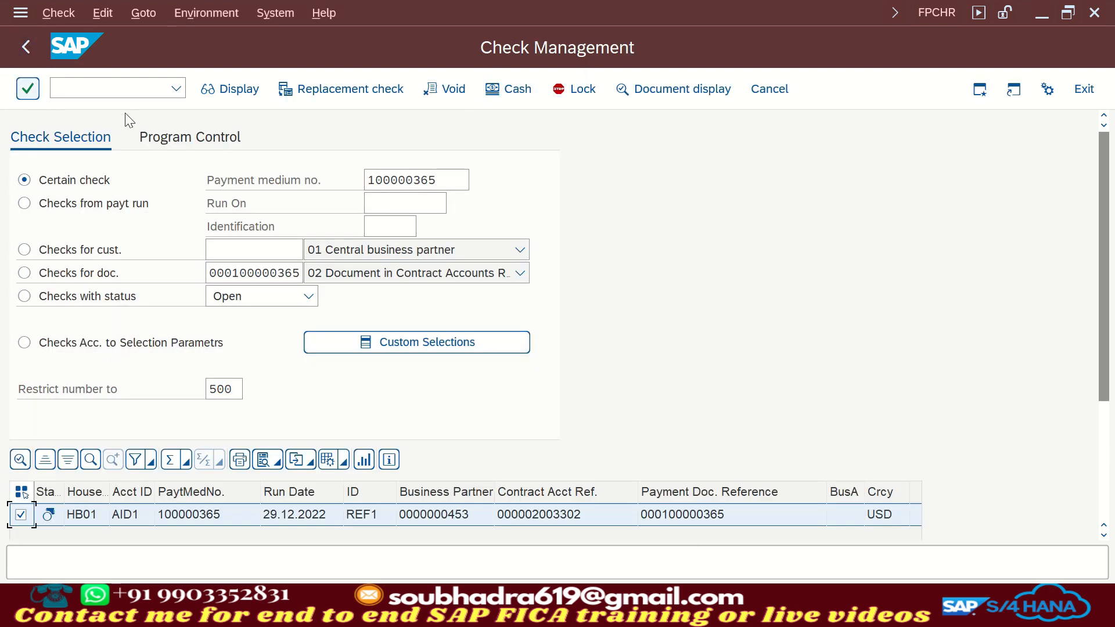
- Switch to the payment document session to check the document type before voiding the check
left_click(455, 92)
left_click(493, 606)
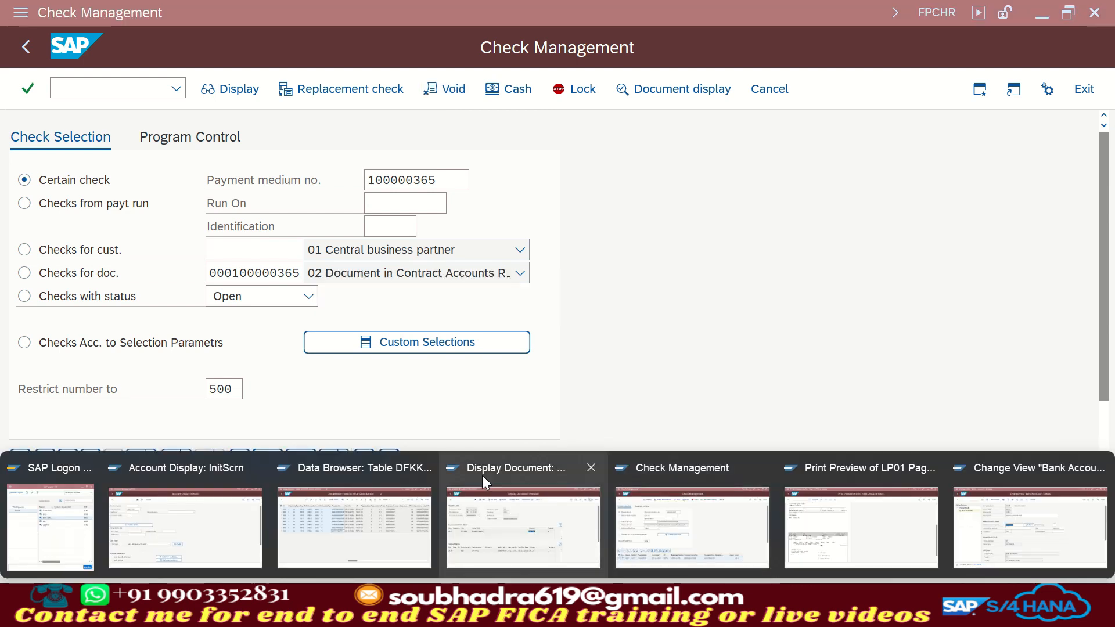
mouse_move(402, 511)
left_click(489, 524)
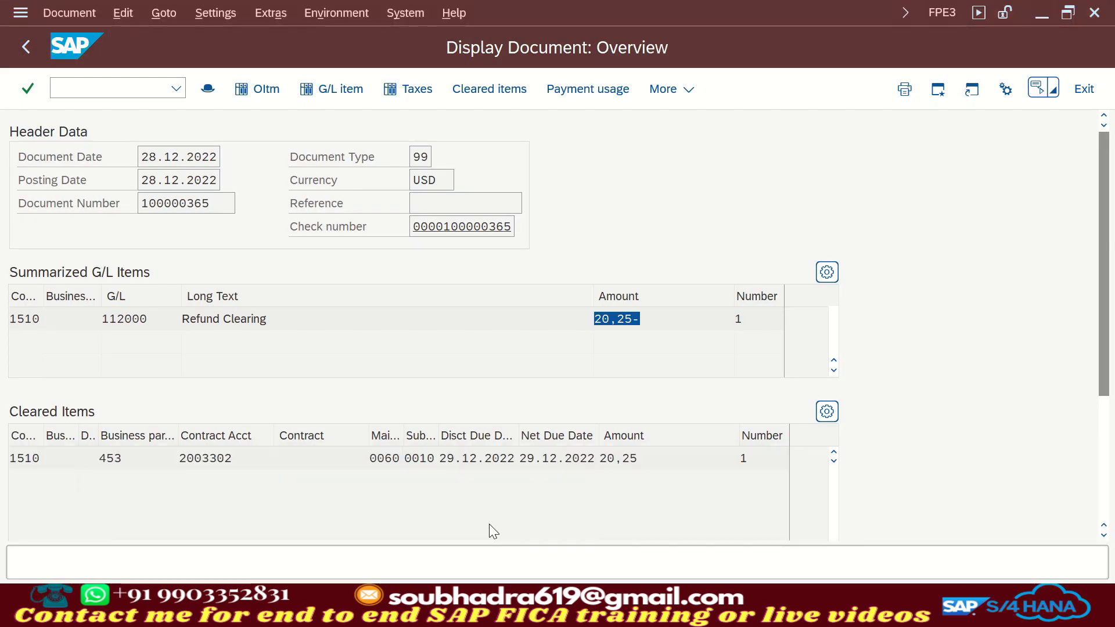
left_click(412, 158)
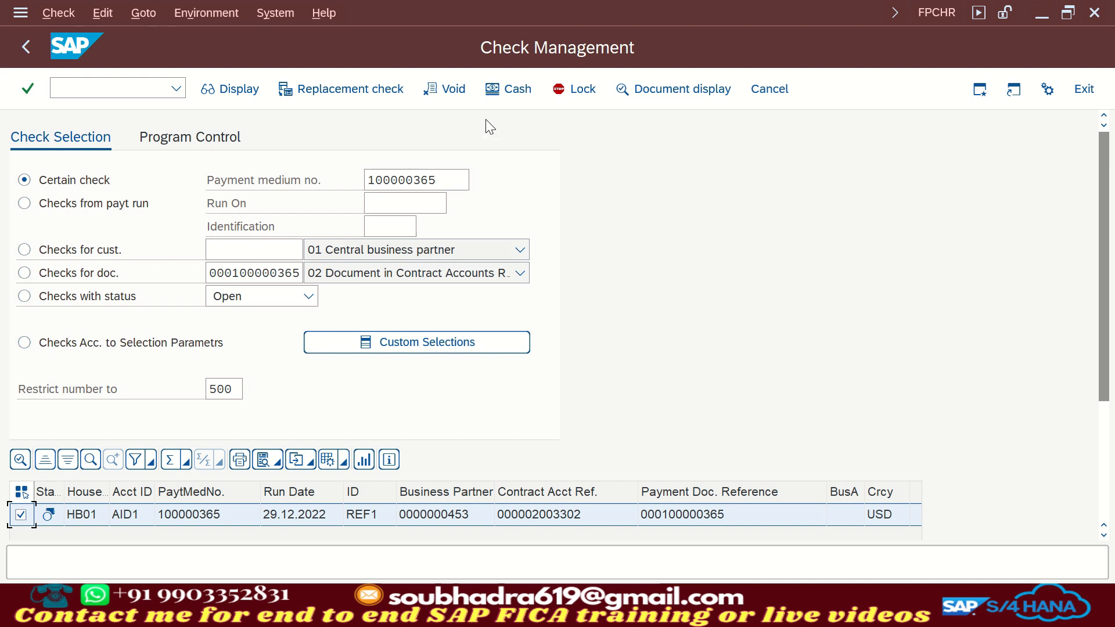
- Start voiding the selected REF1 check with the Reverse Payment option
left_click(448, 91)
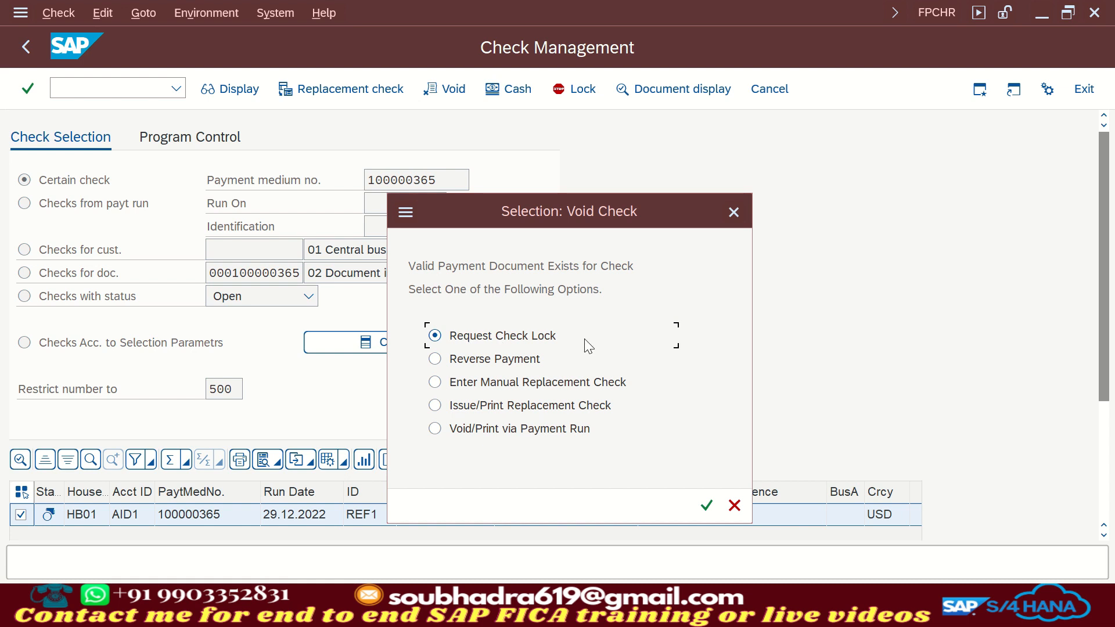
left_click(436, 362)
left_click(706, 506)
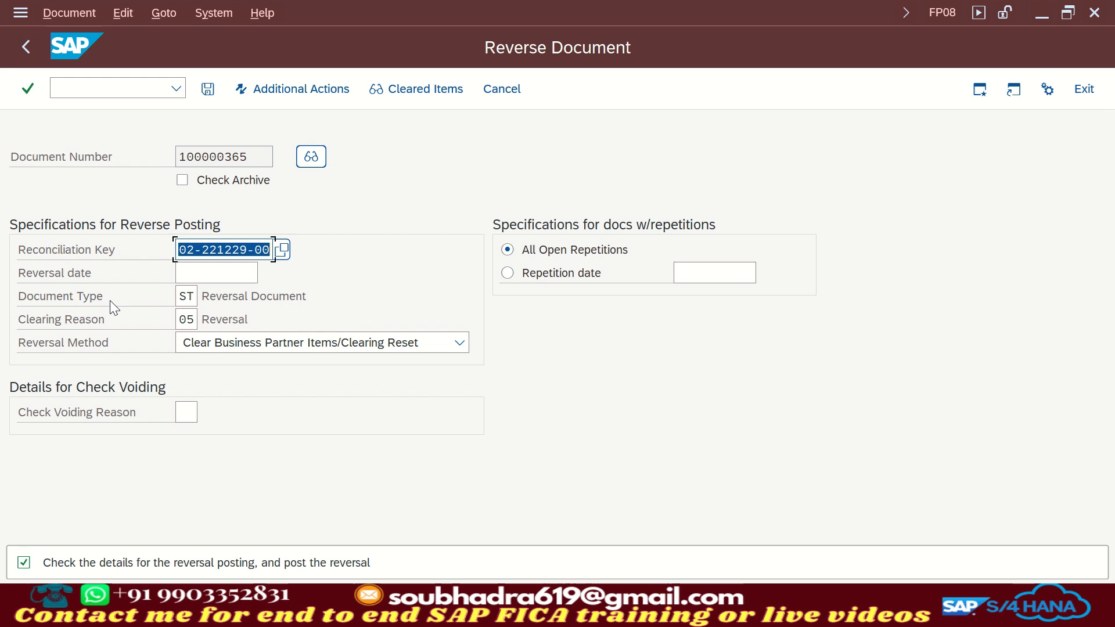
- Display the payment document proposed for reversal to verify its document number, then return to the reversal screen
left_click_drag(261, 156, 133, 160)
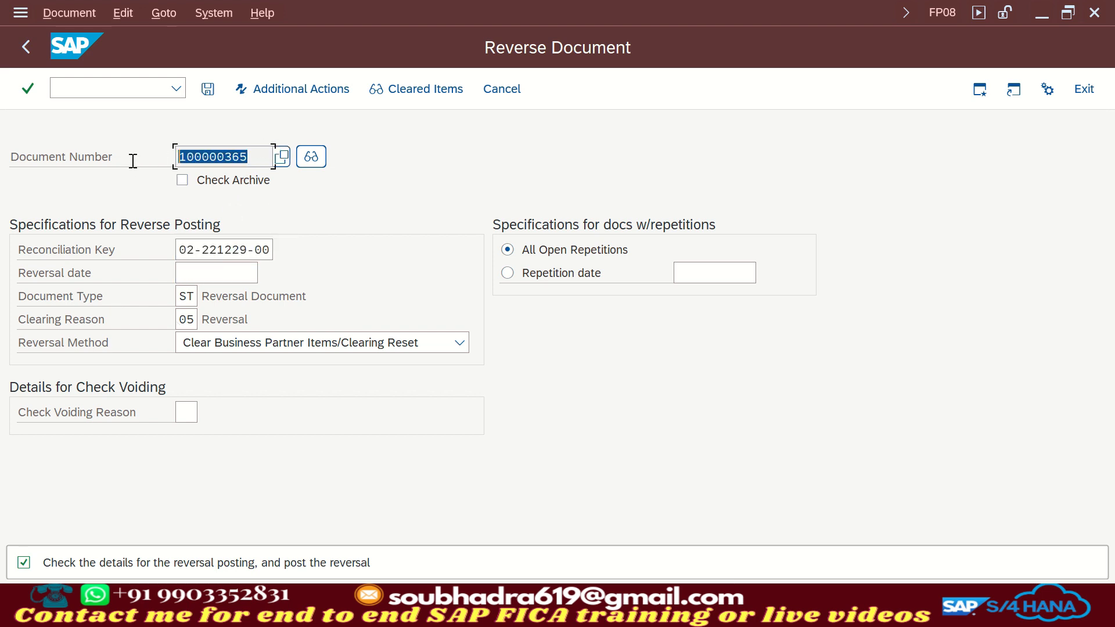
key("Return")
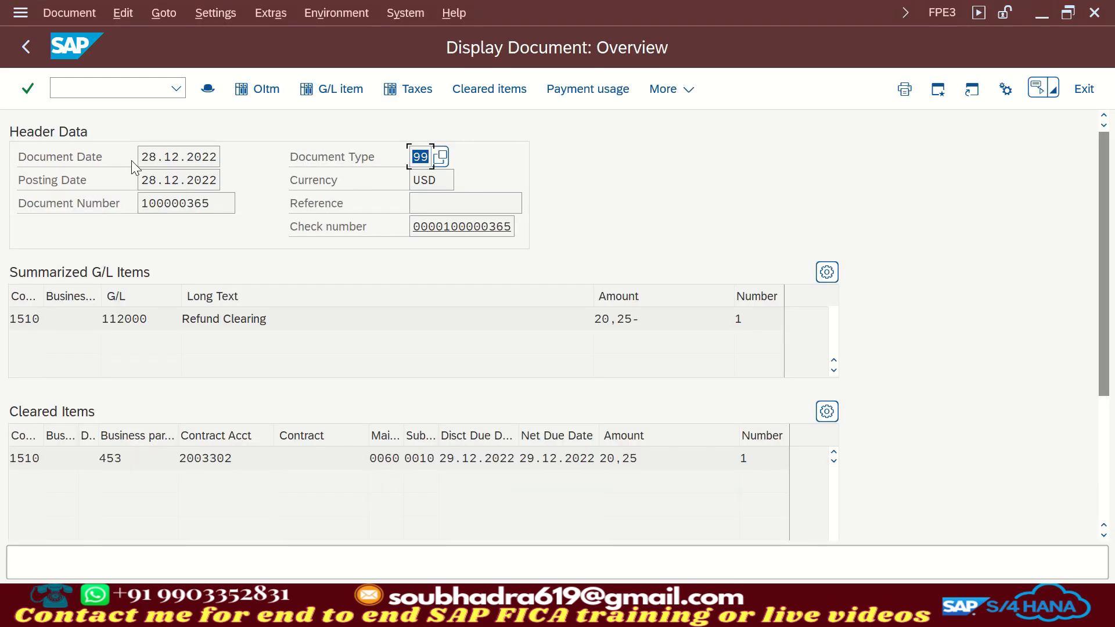
double_click(223, 205)
key("F3")
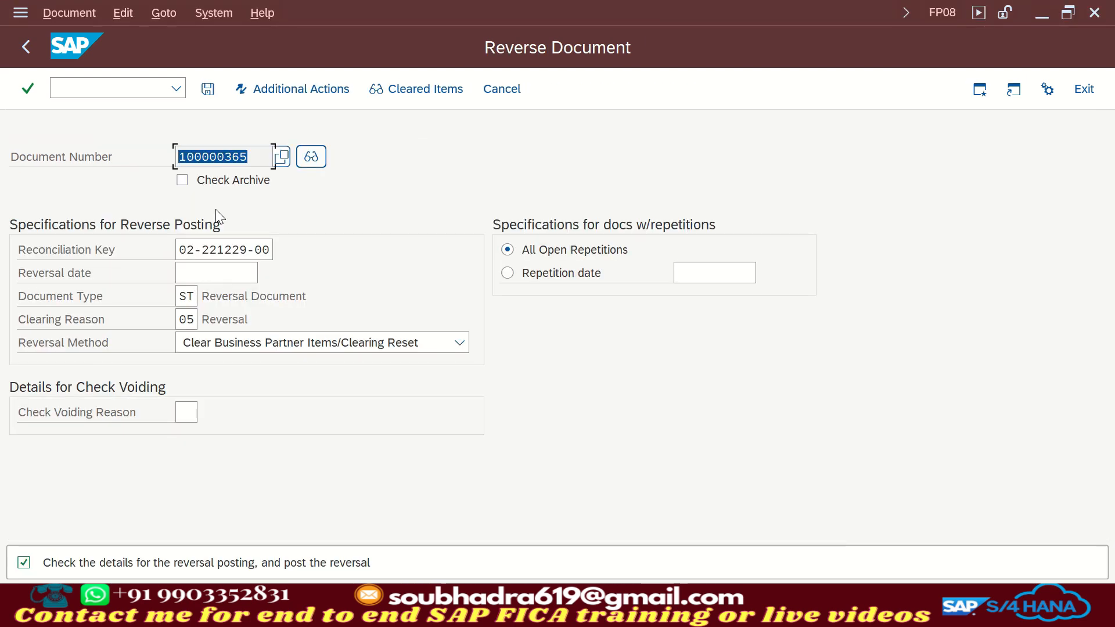
- View the available check voiding reasons, then leave the document reversal without posting and return to Check Management
left_click_drag(260, 157, 166, 161)
left_click(187, 413)
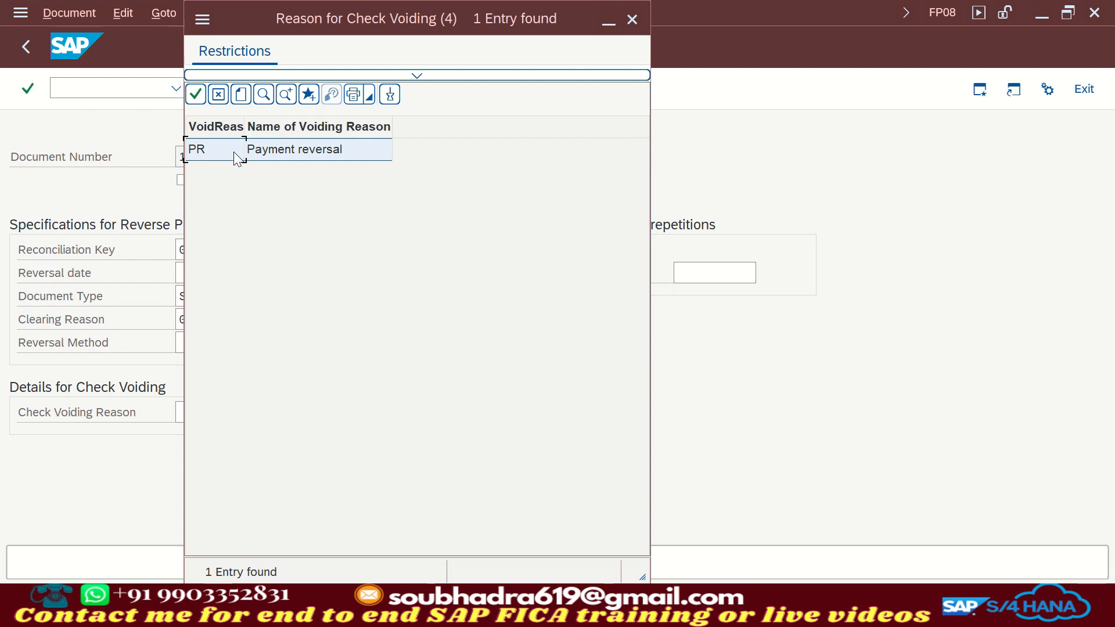
left_click(218, 98)
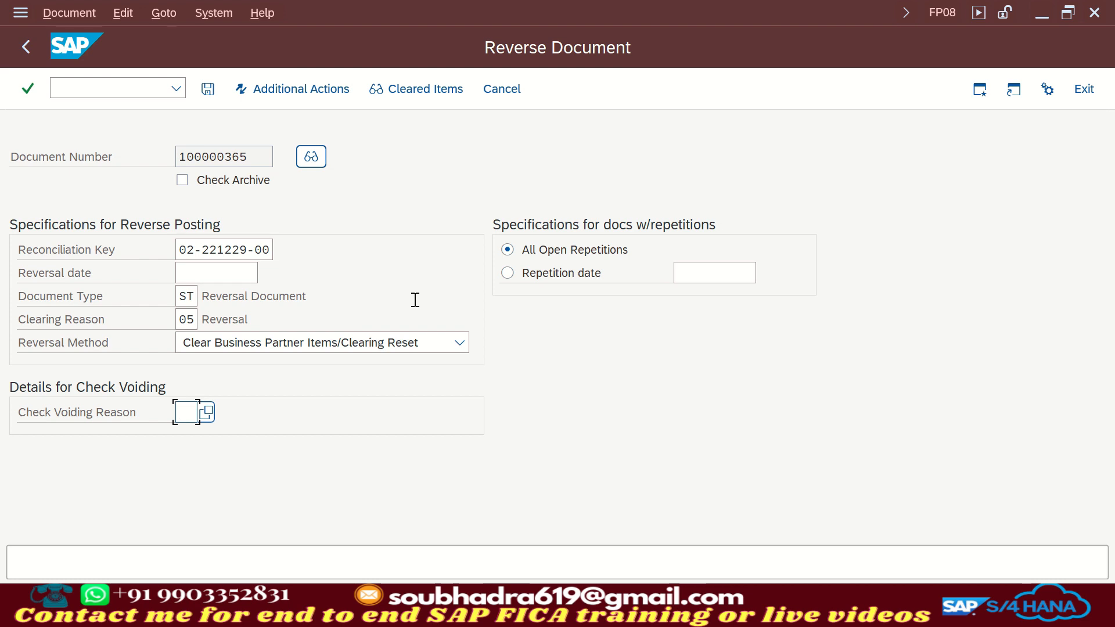
left_click(27, 46)
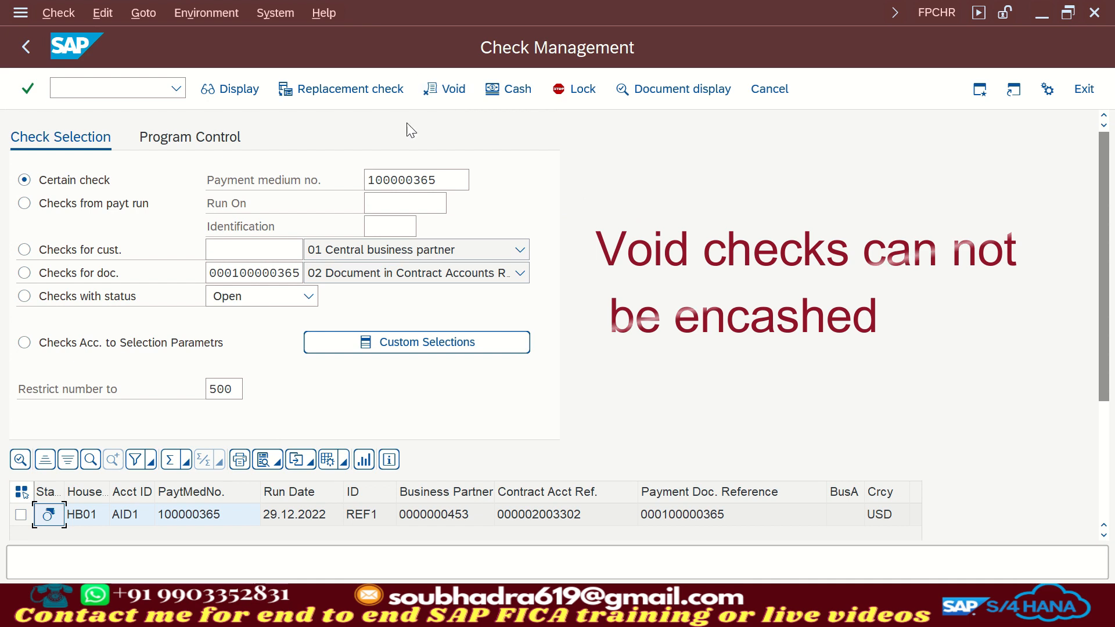
- Cash the REF1 check with cashing date 04.01.2023, save it and accept the future-date entry
left_click(22, 515)
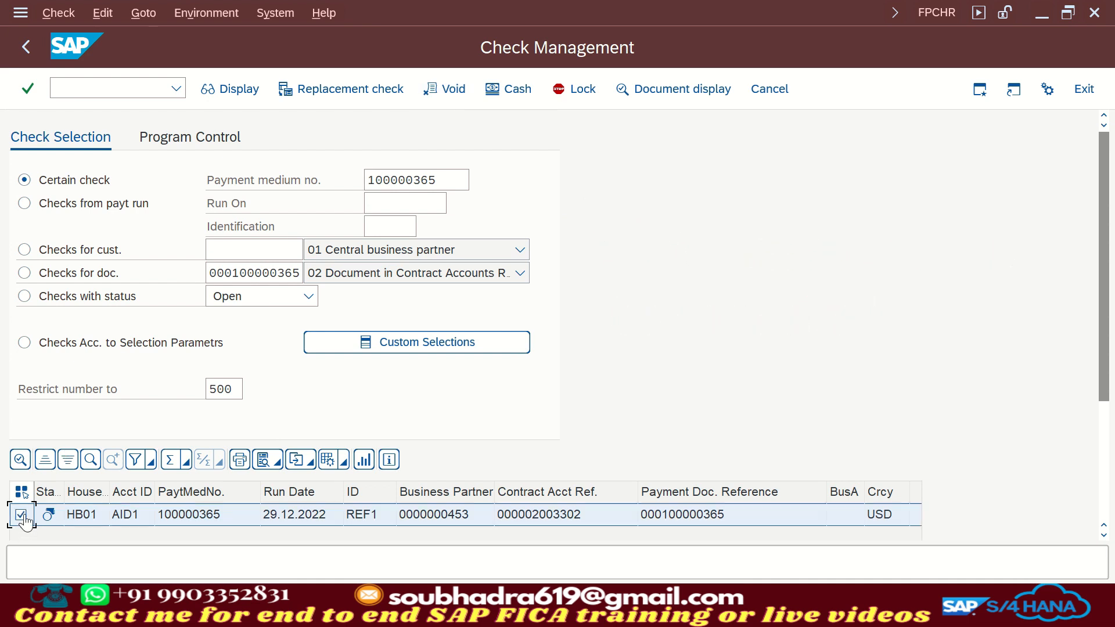
left_click(503, 97)
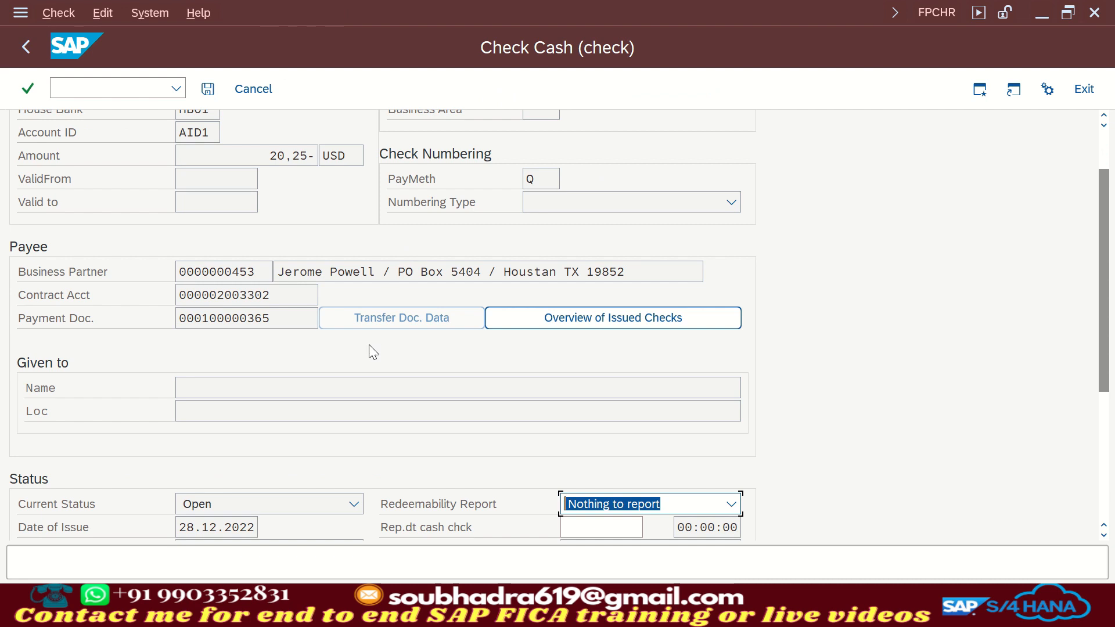
scroll(366, 407, "down", 3)
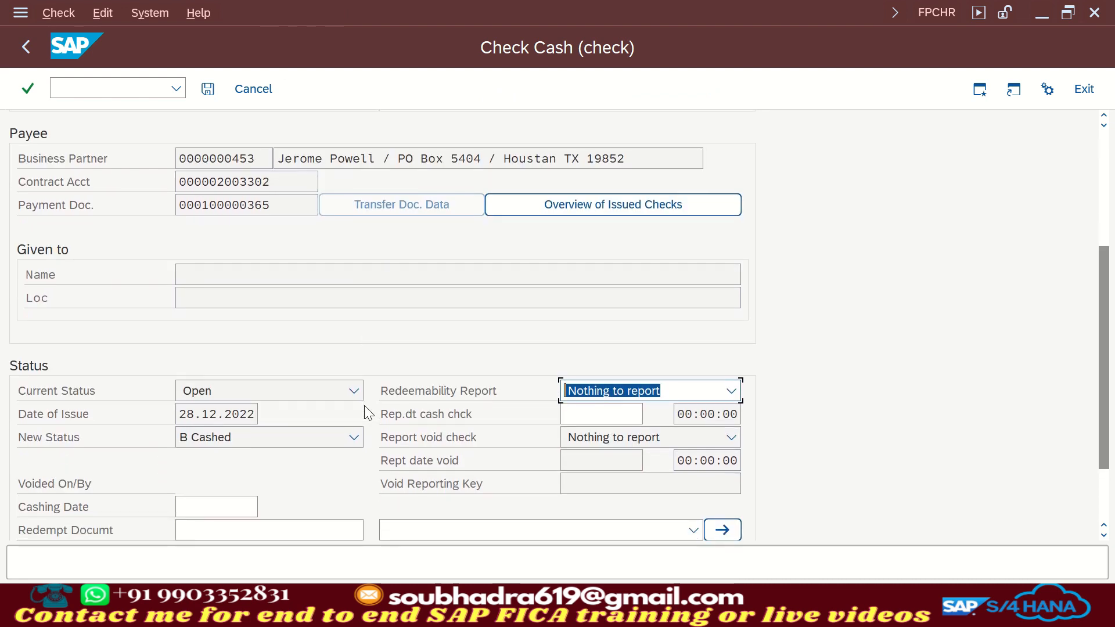
left_click(201, 473)
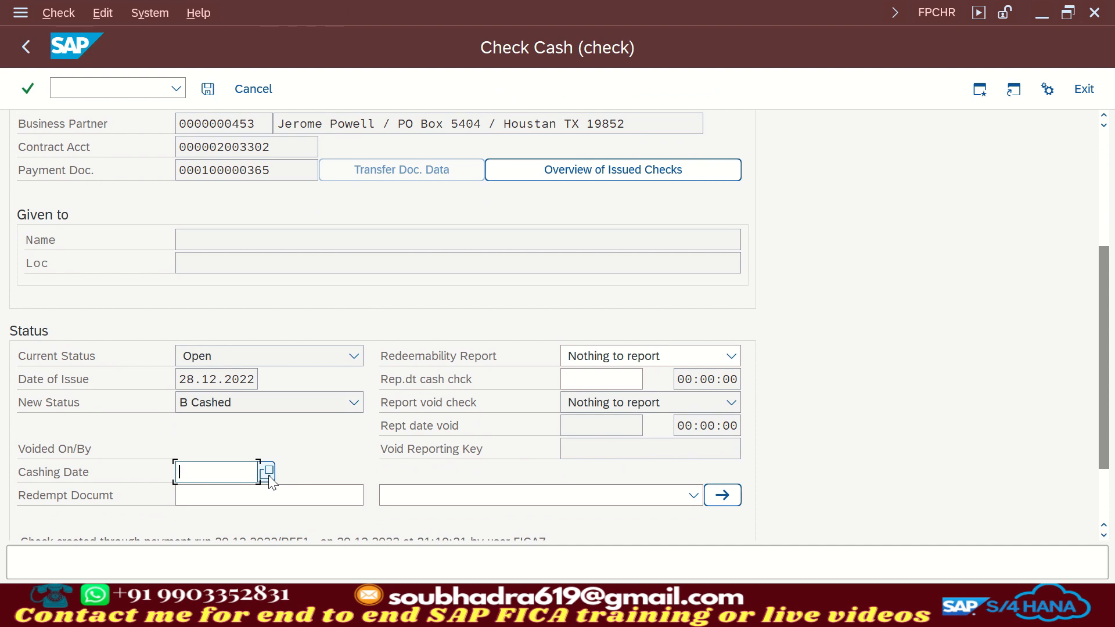
left_click(269, 475)
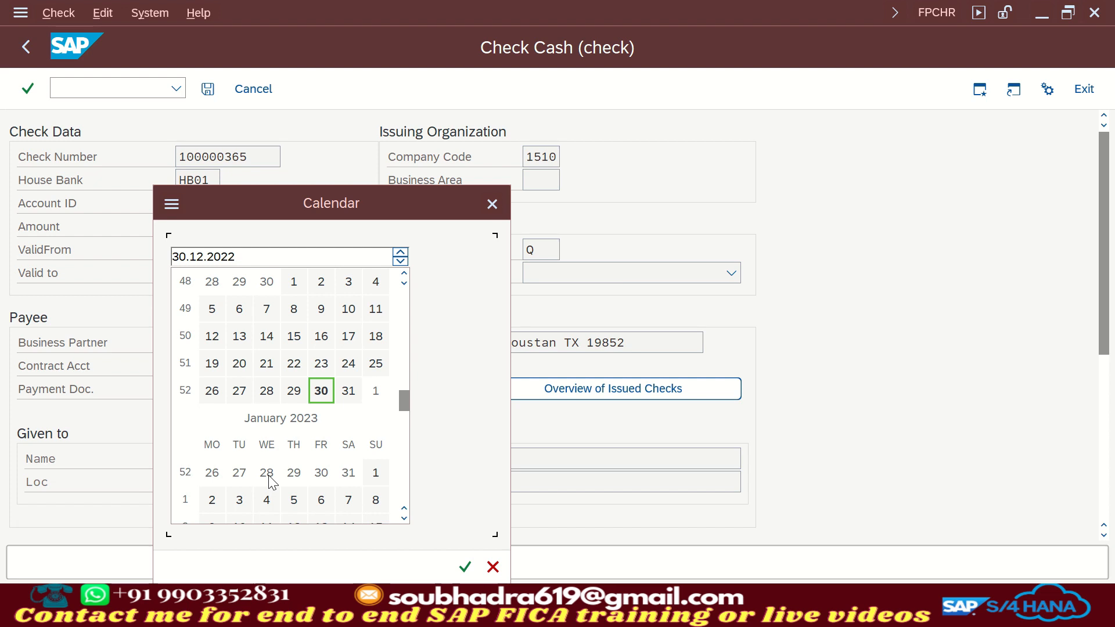
scroll(290, 445, "down", 3)
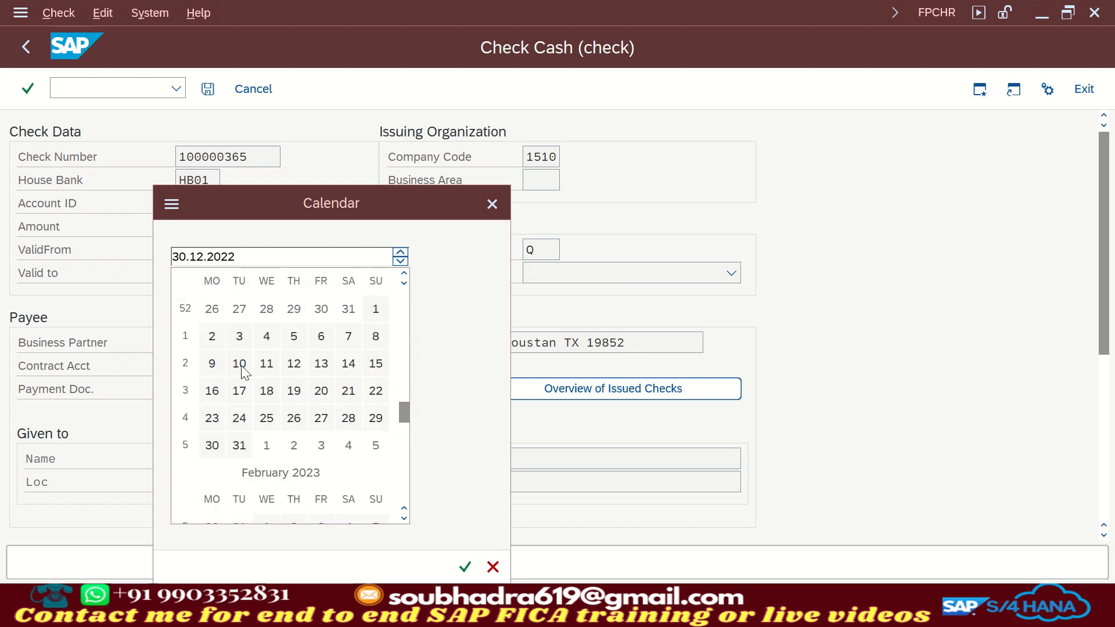
double_click(270, 340)
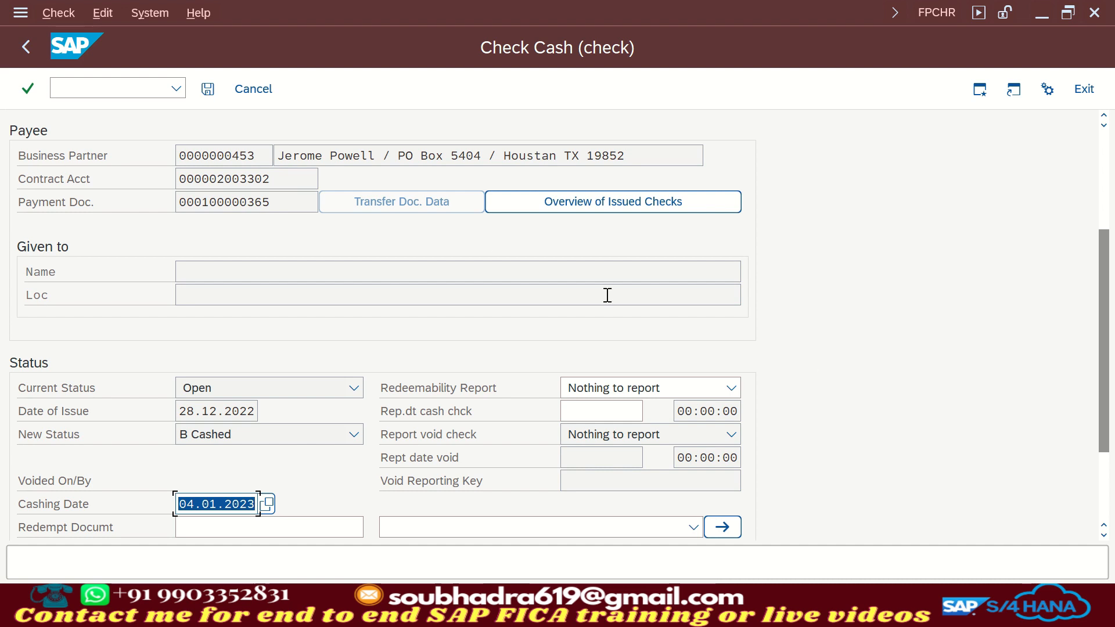
left_click(210, 96)
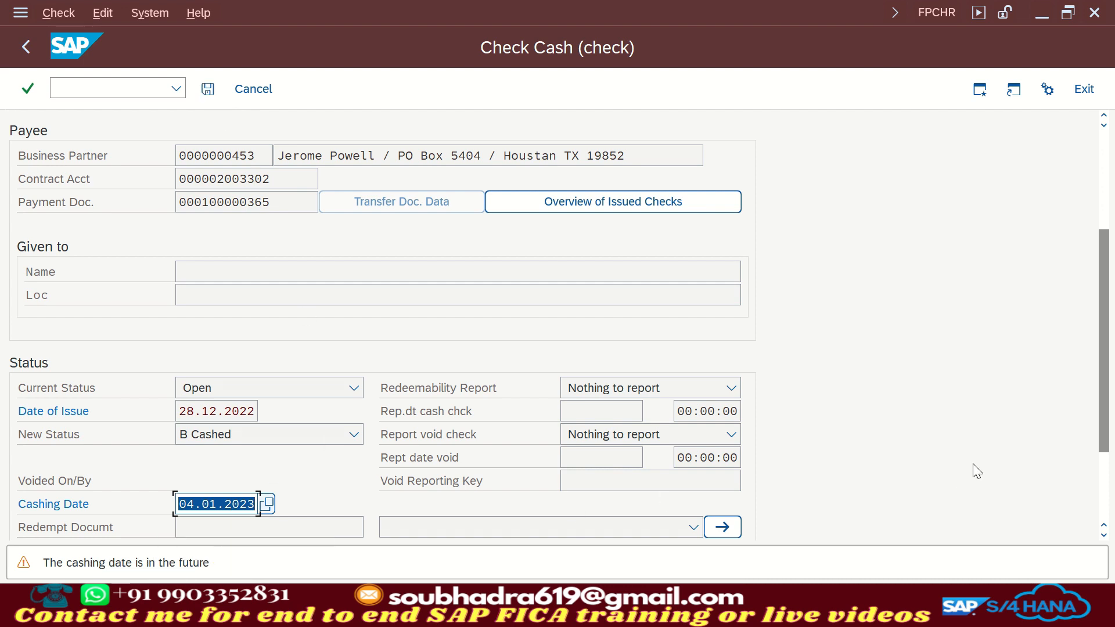
left_click(28, 90)
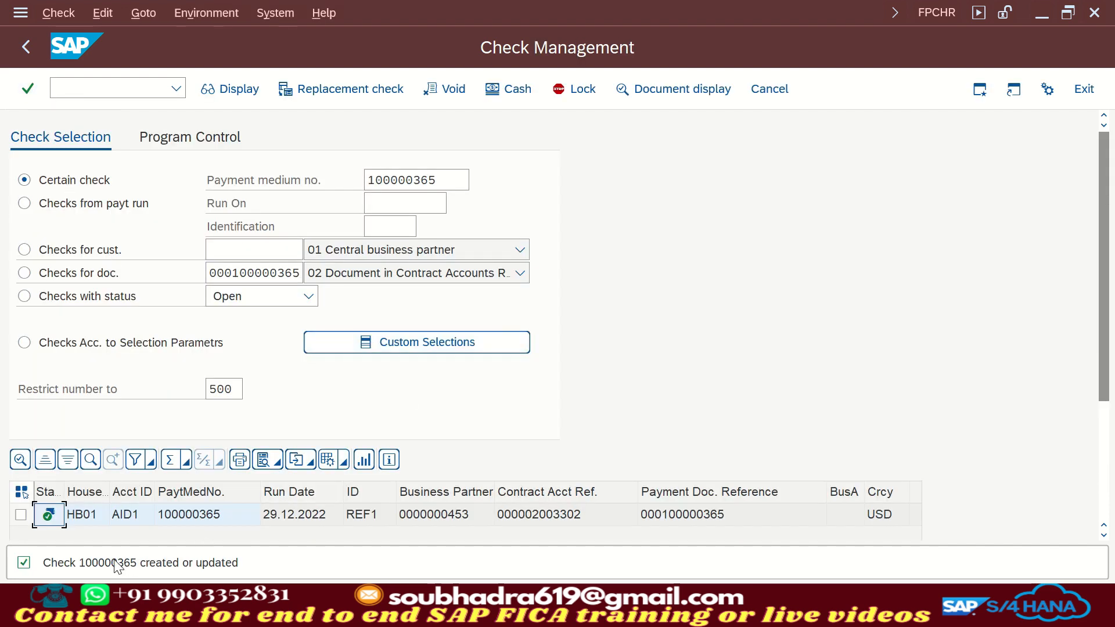
mouse_move(50, 521)
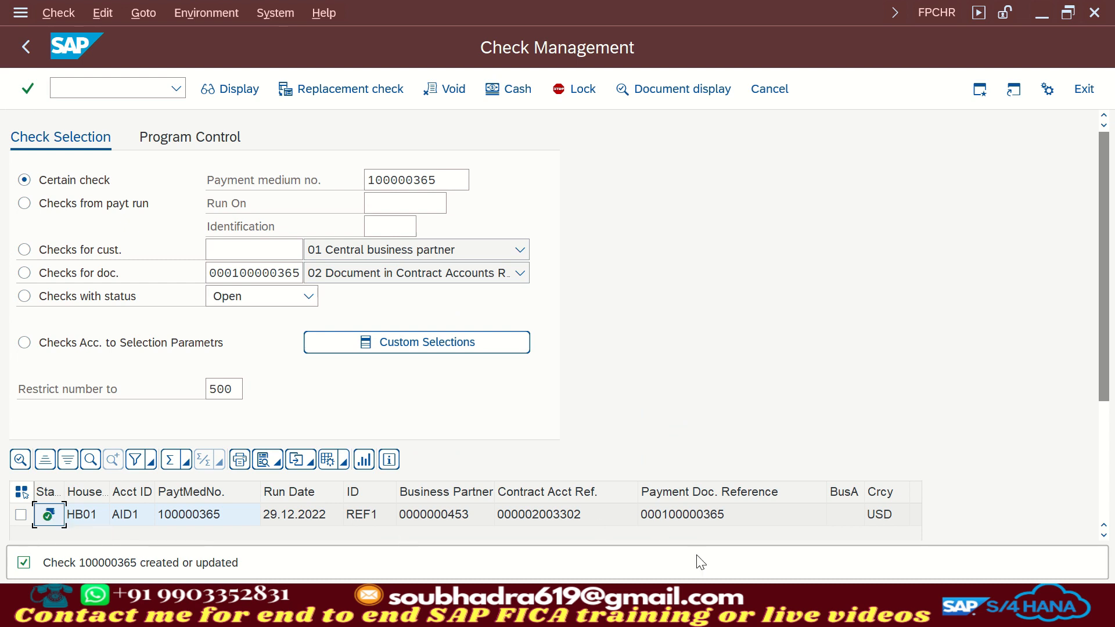
- Switch to the DFKKCR table entries, mark the REF1 check row and locate its Status column
key("alt+Tab")
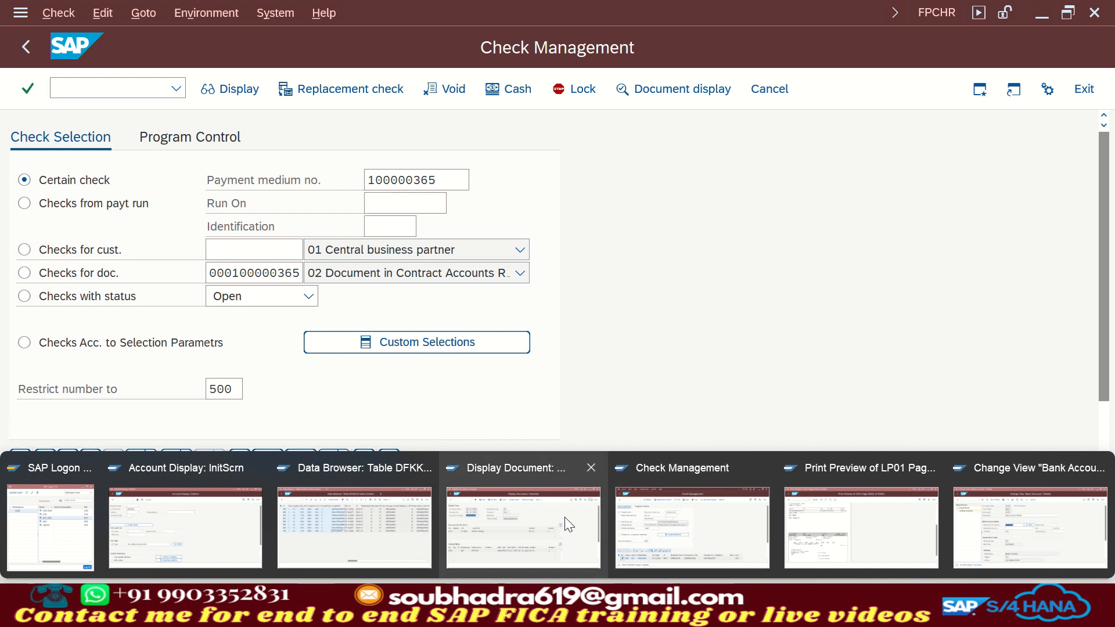
left_click(339, 521)
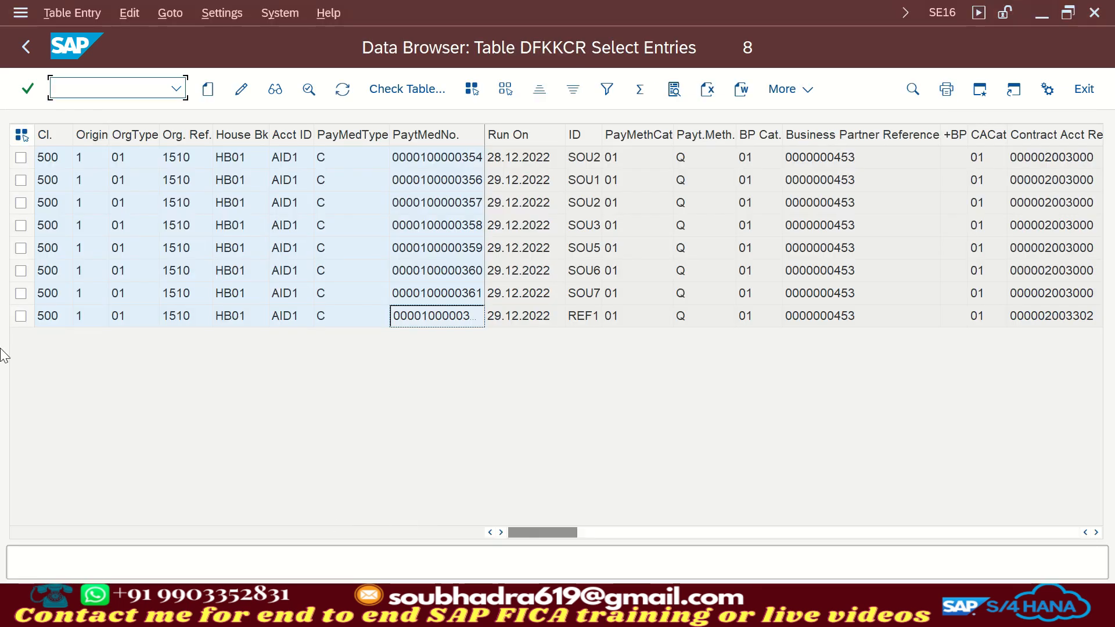
left_click(22, 316)
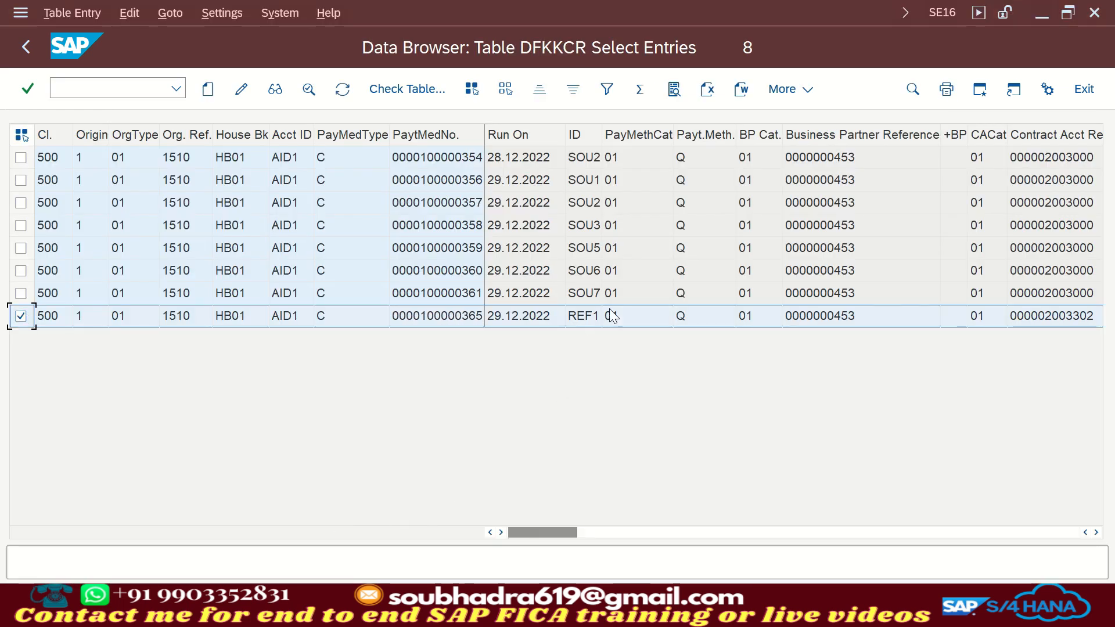
left_click(661, 532)
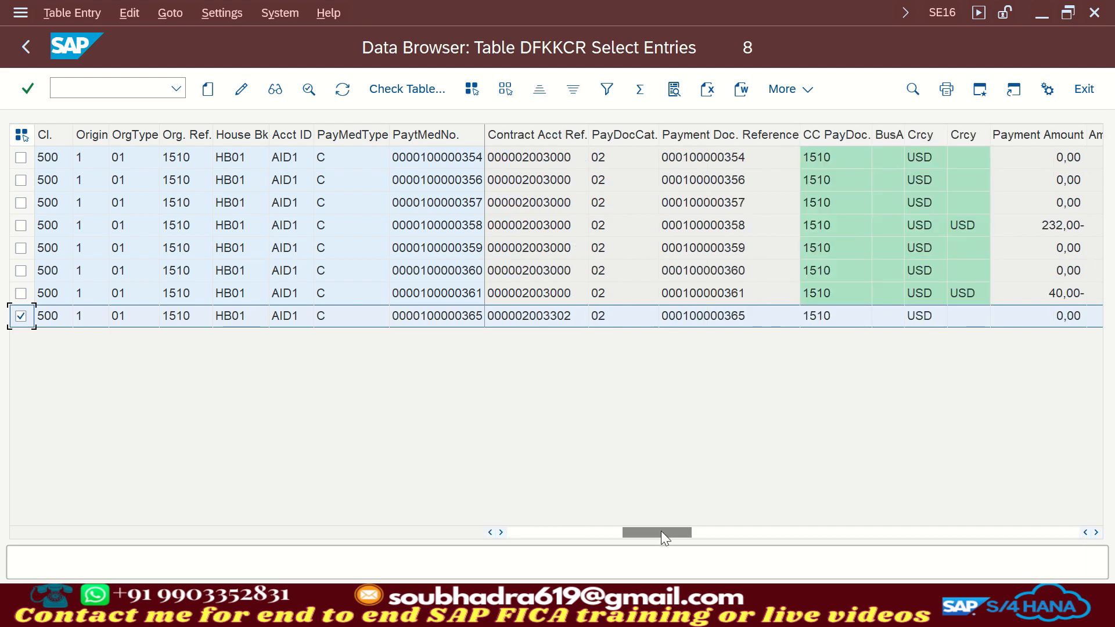
left_click(752, 533)
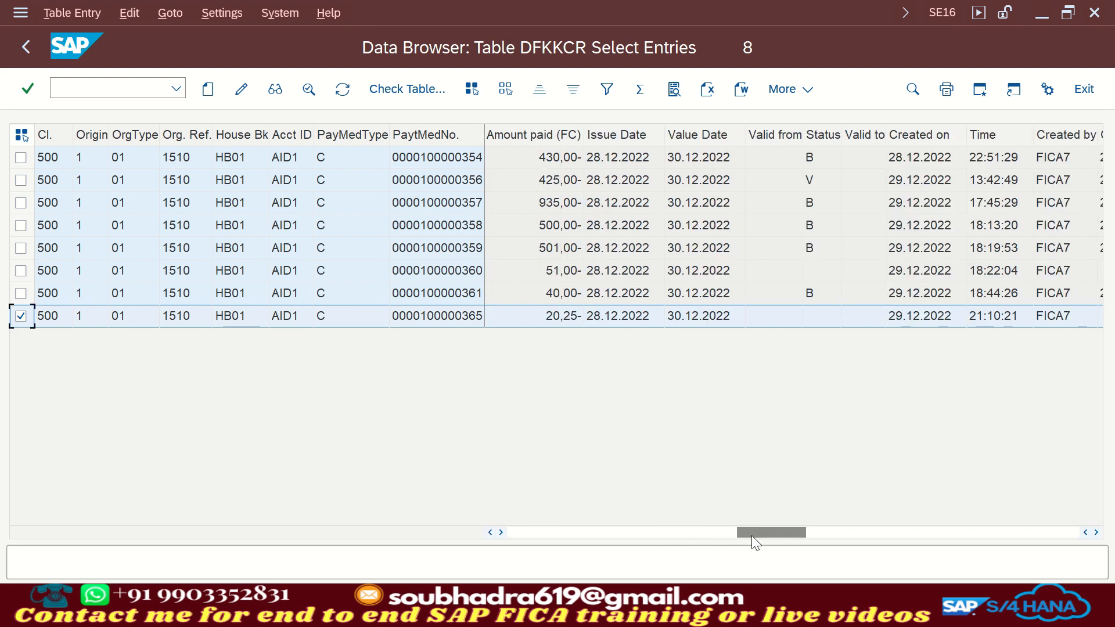
- Review the possible payment medium status values for the REF1 check, then refresh the DFKKCR entries to check its status
left_click(822, 316)
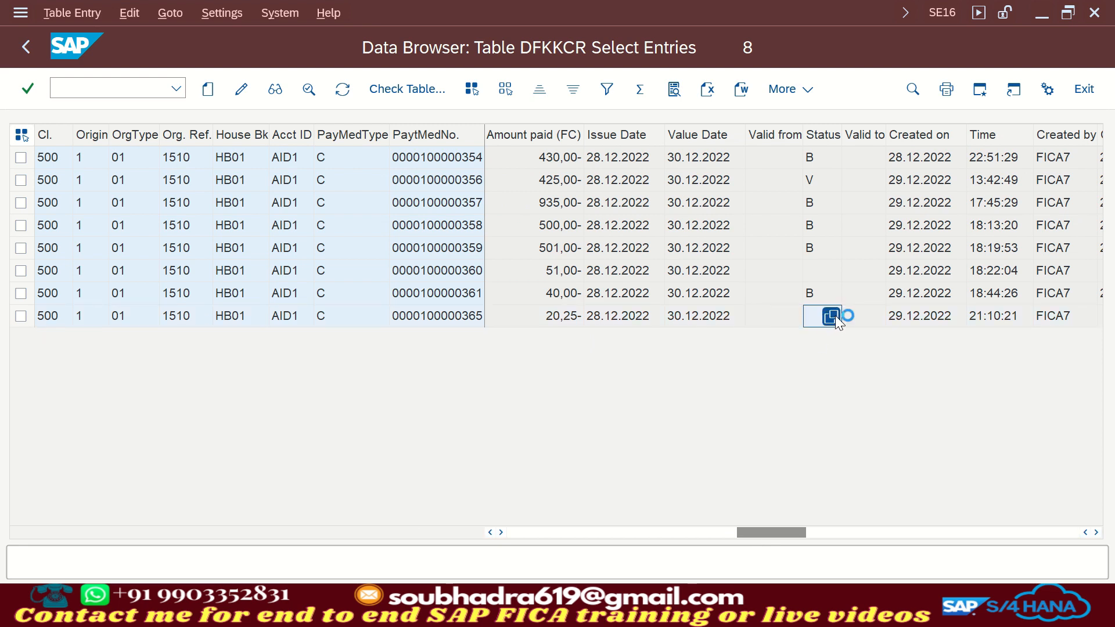
left_click(100, 172)
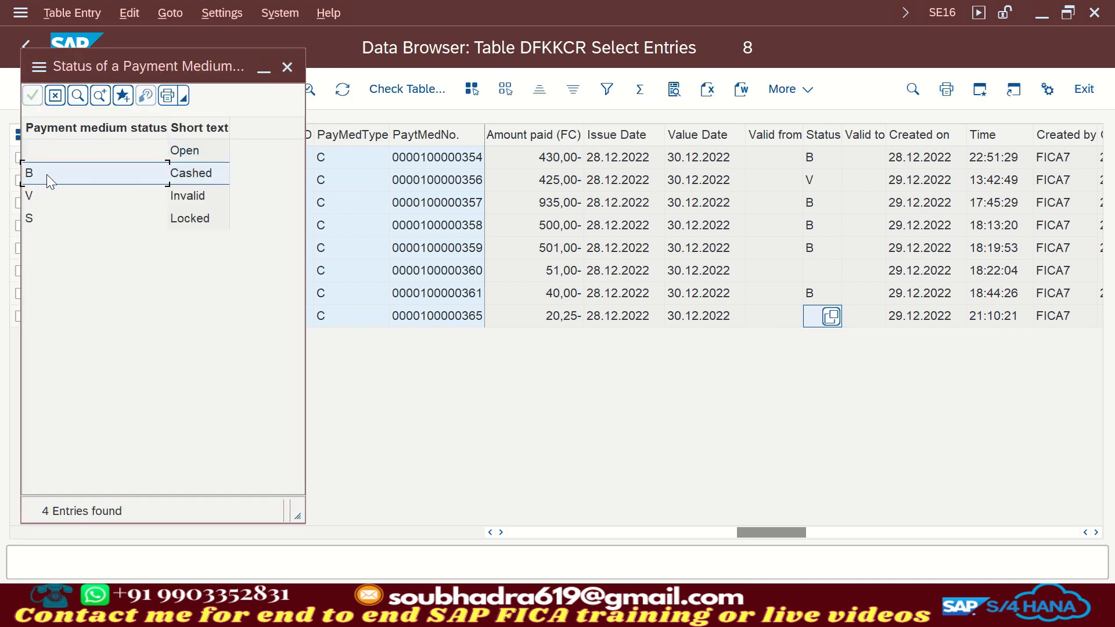
left_click(121, 154)
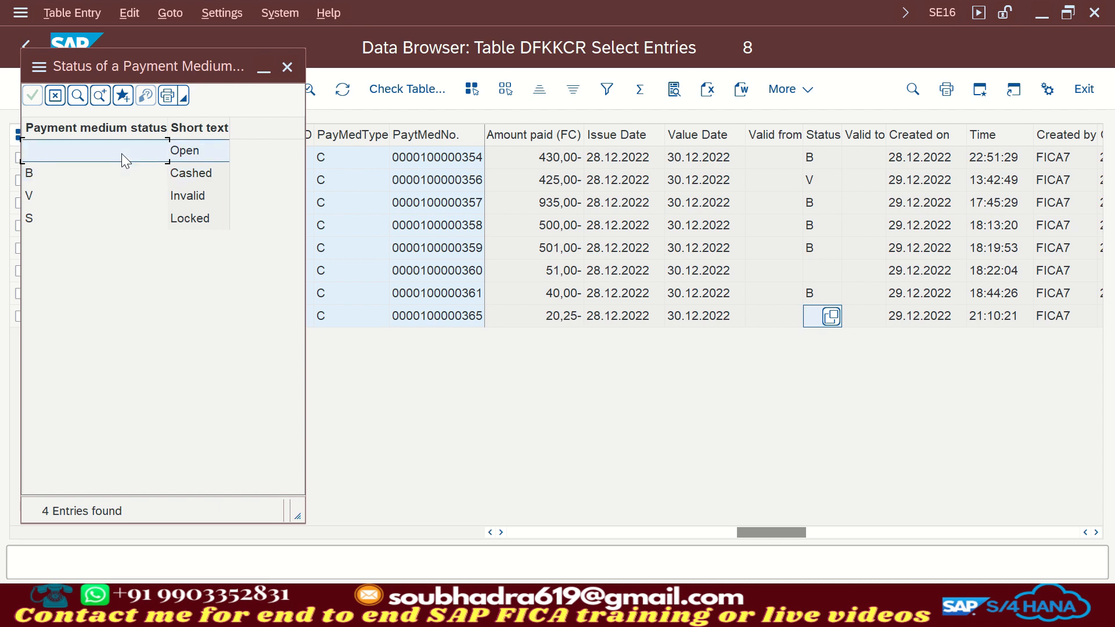
left_click(108, 173)
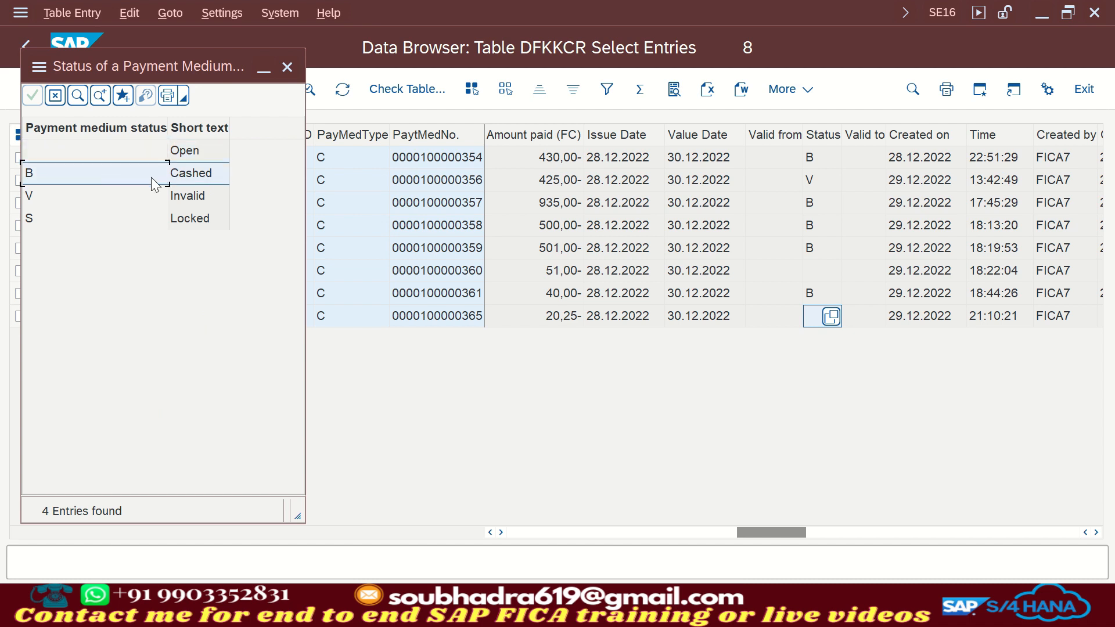
left_click(118, 197)
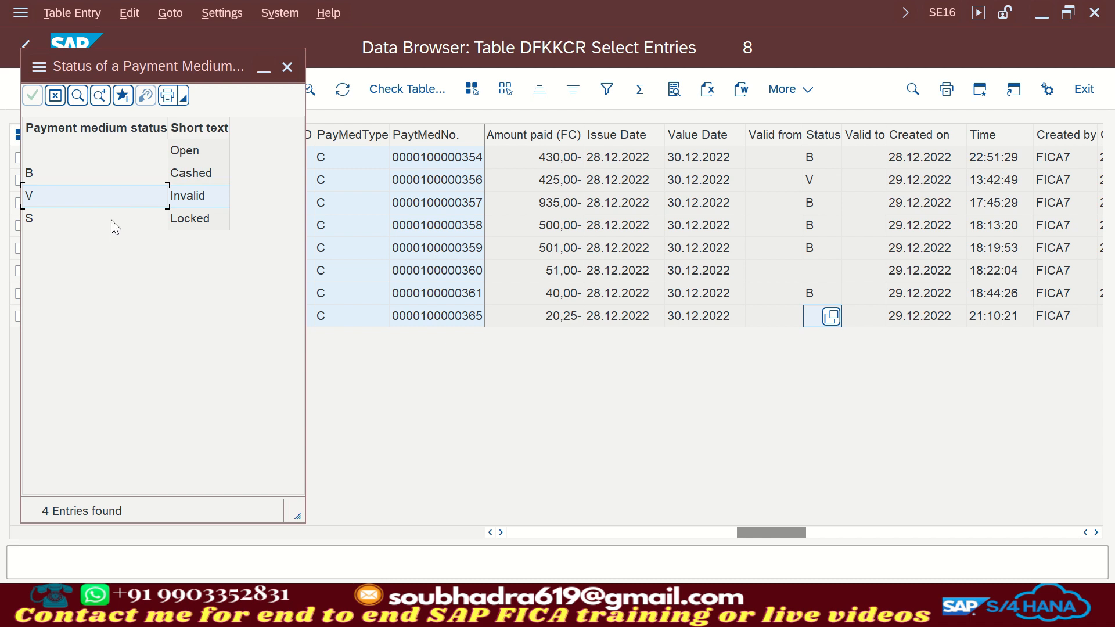
left_click(115, 221)
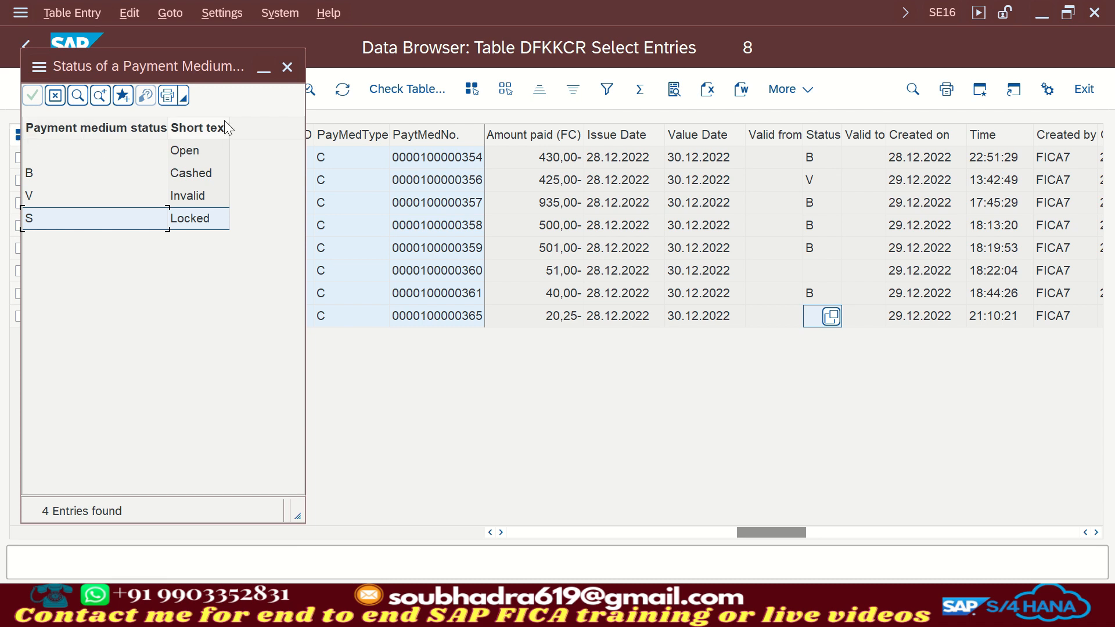
left_click(287, 67)
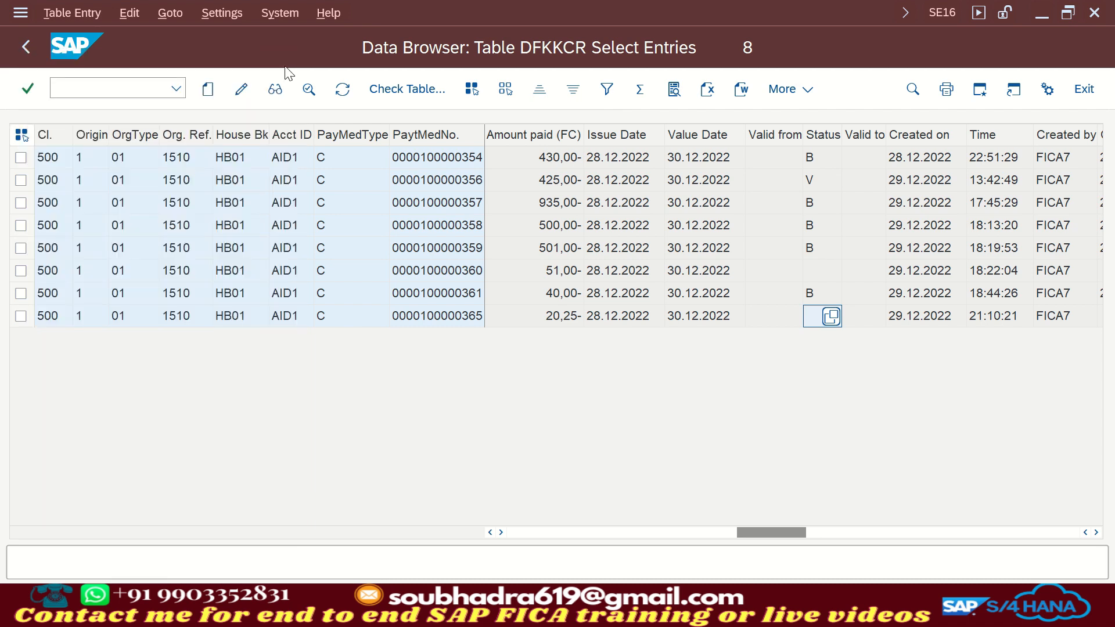
left_click(343, 91)
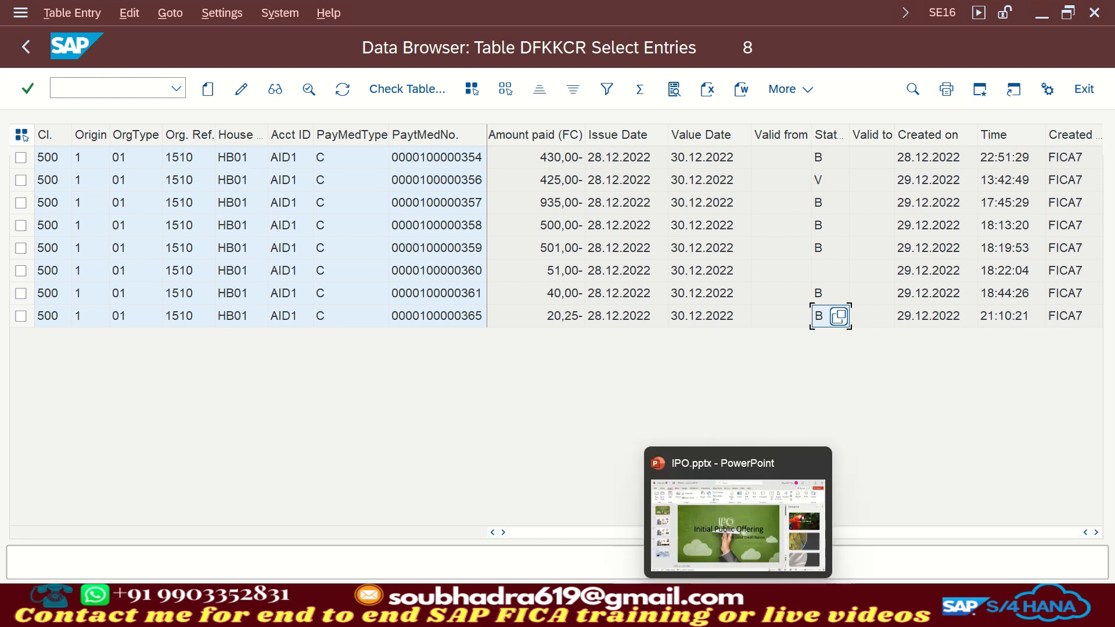
- Examine the payment letter and check in the print preview, then return to the DFKKCR entries and mark the open 51,00 check
left_click(768, 603)
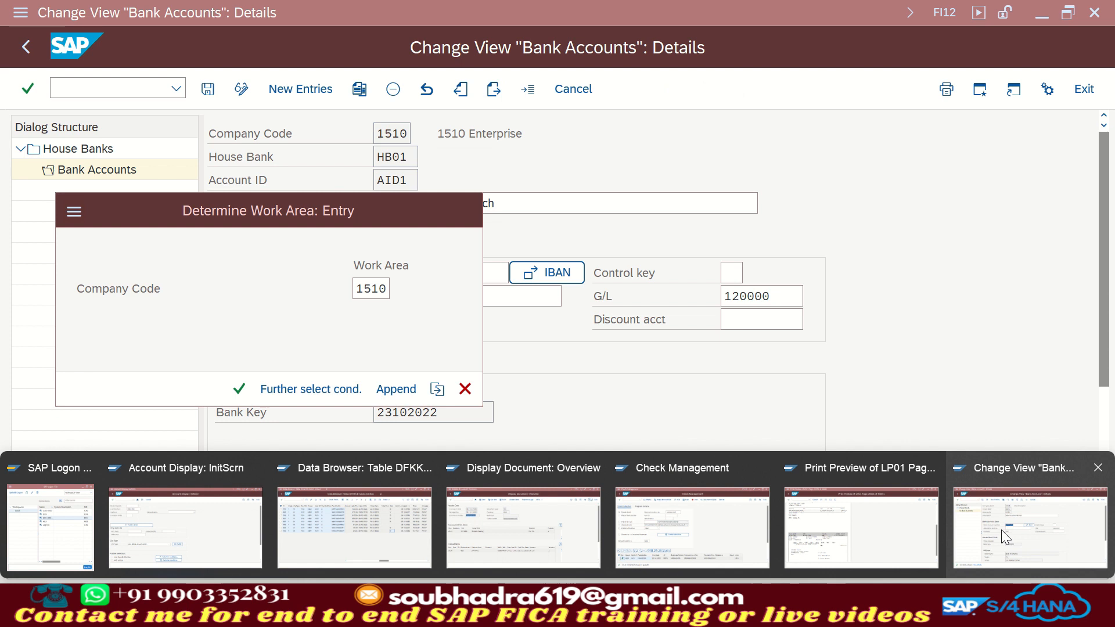
left_click(799, 465)
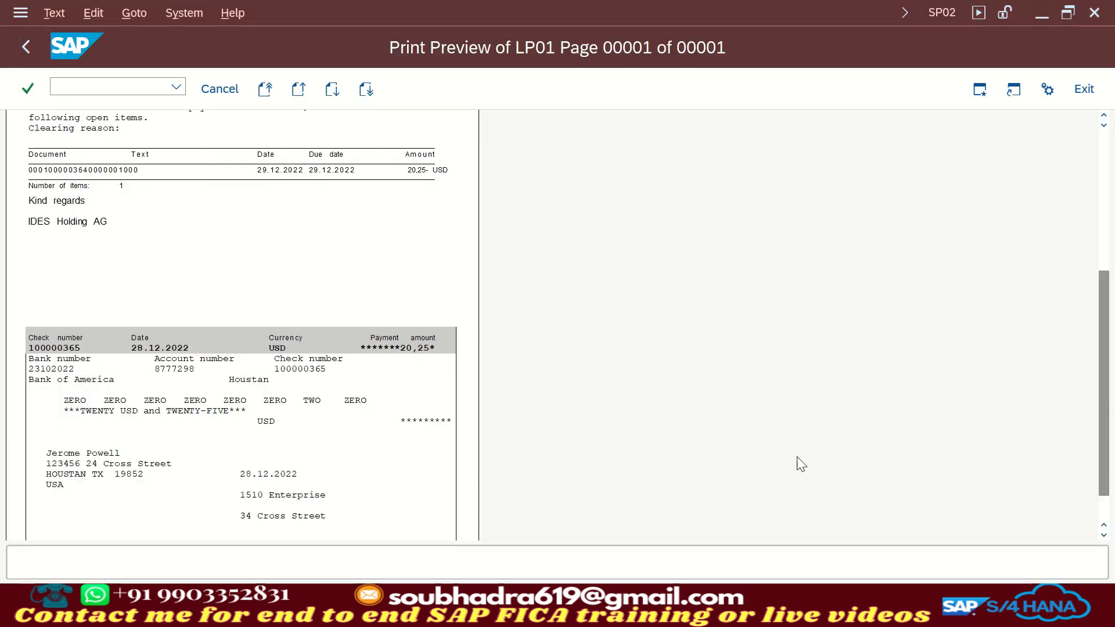
left_click(1107, 198)
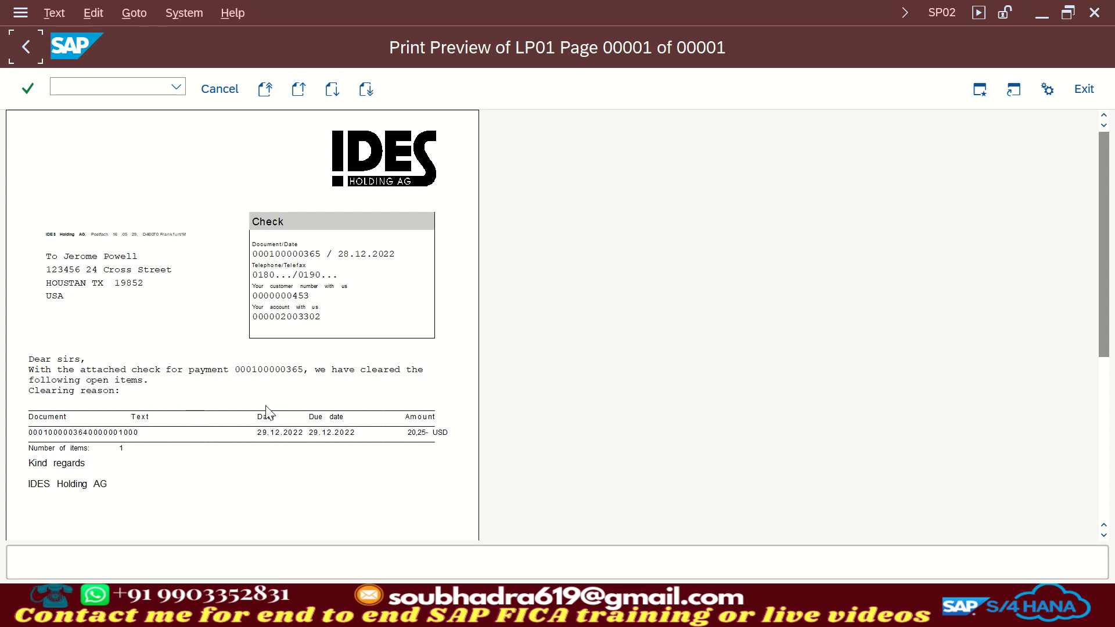
left_click(1109, 400)
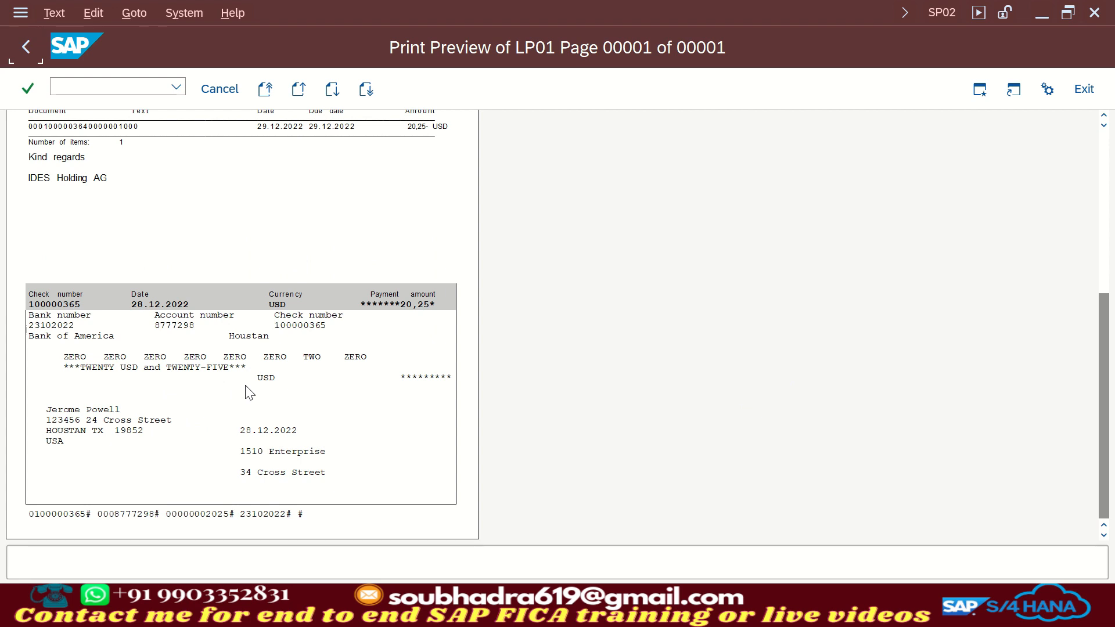
key("alt+Tab")
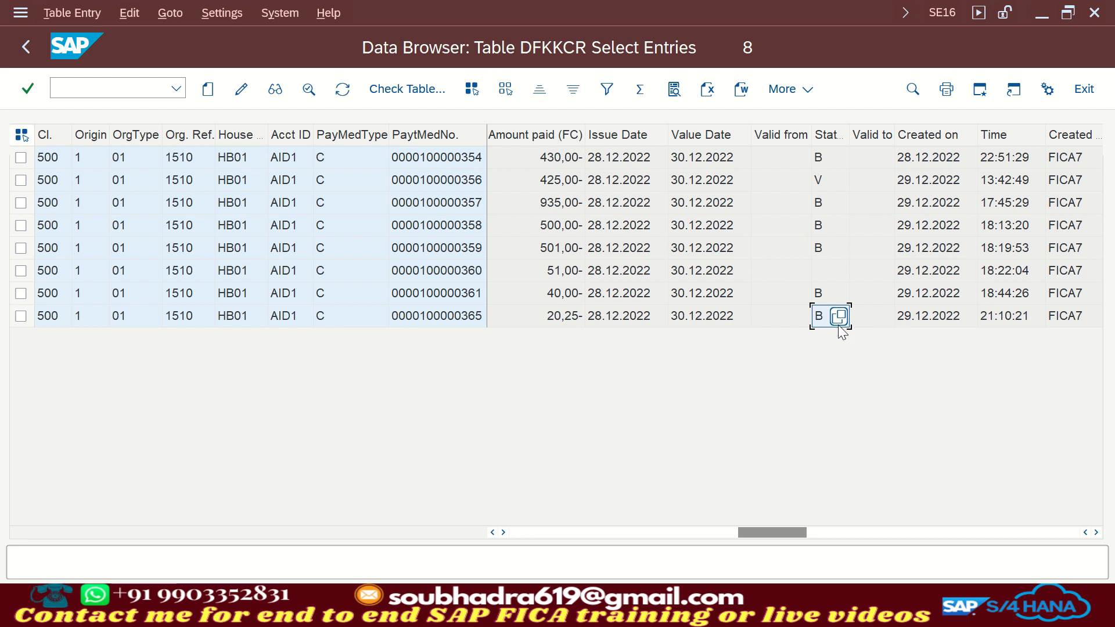
left_click(21, 271)
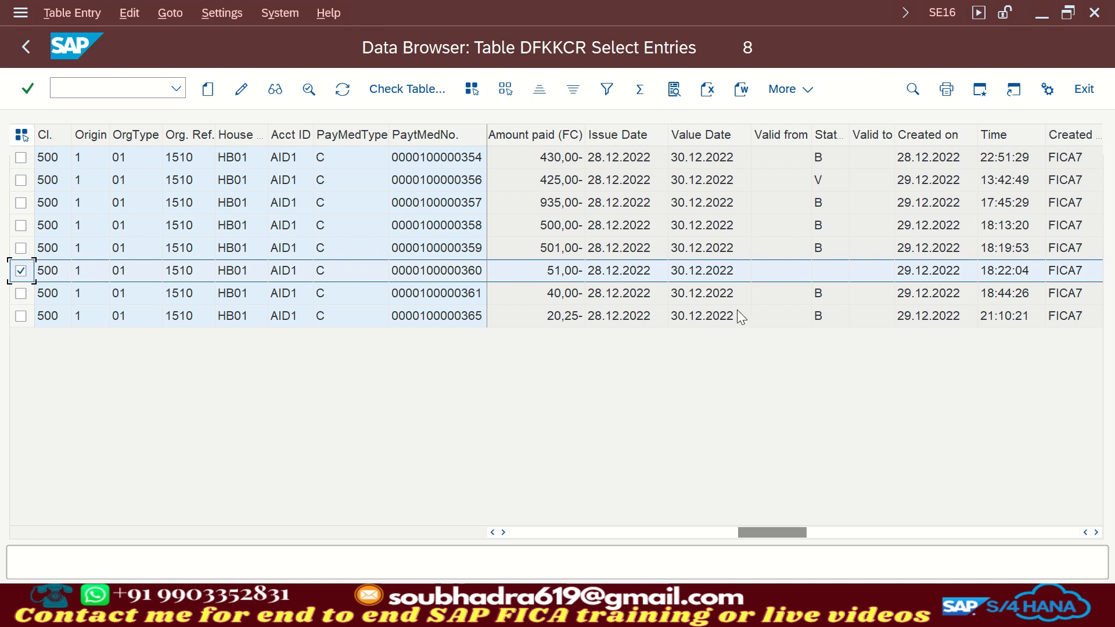
- Switch to the house bank accounts session and start transaction SE38 in it
mouse_move(558, 616)
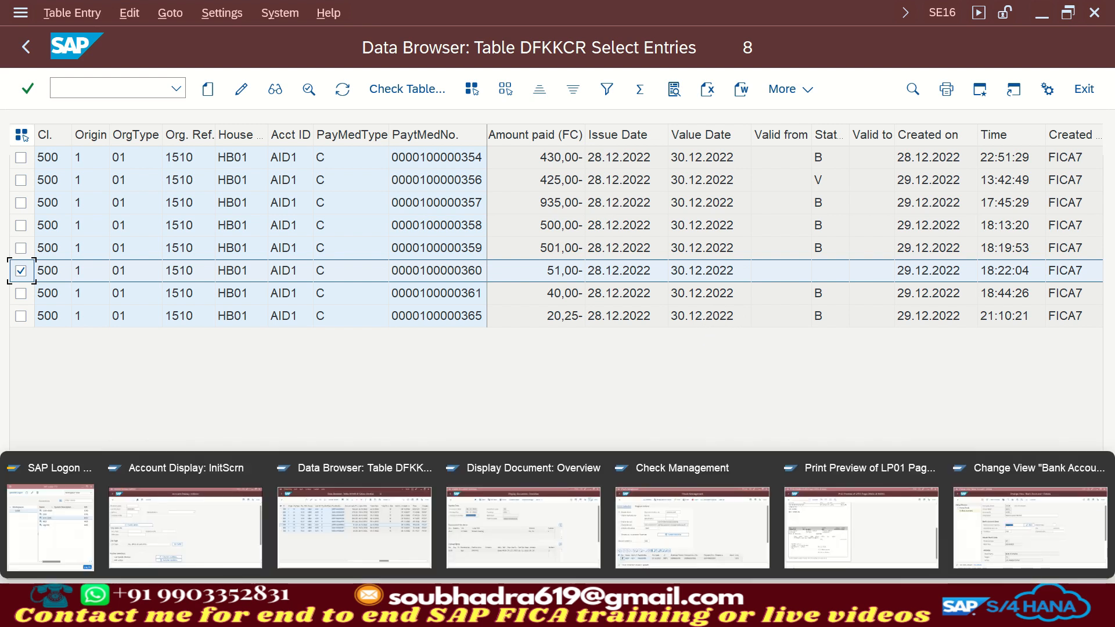
left_click(1043, 529)
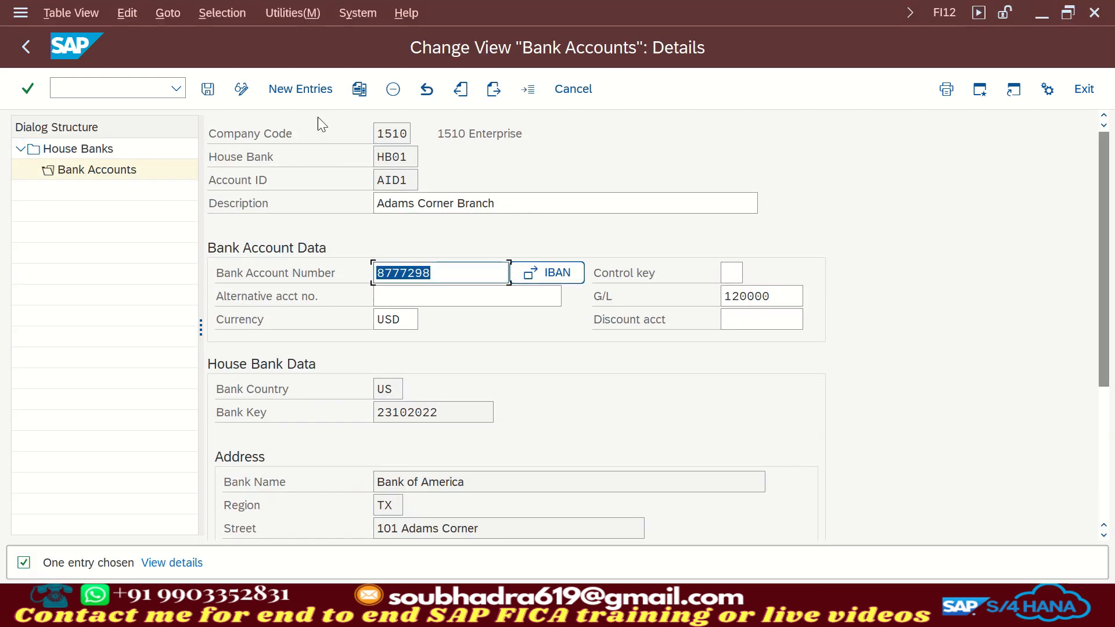
left_click(98, 83)
type("/n")
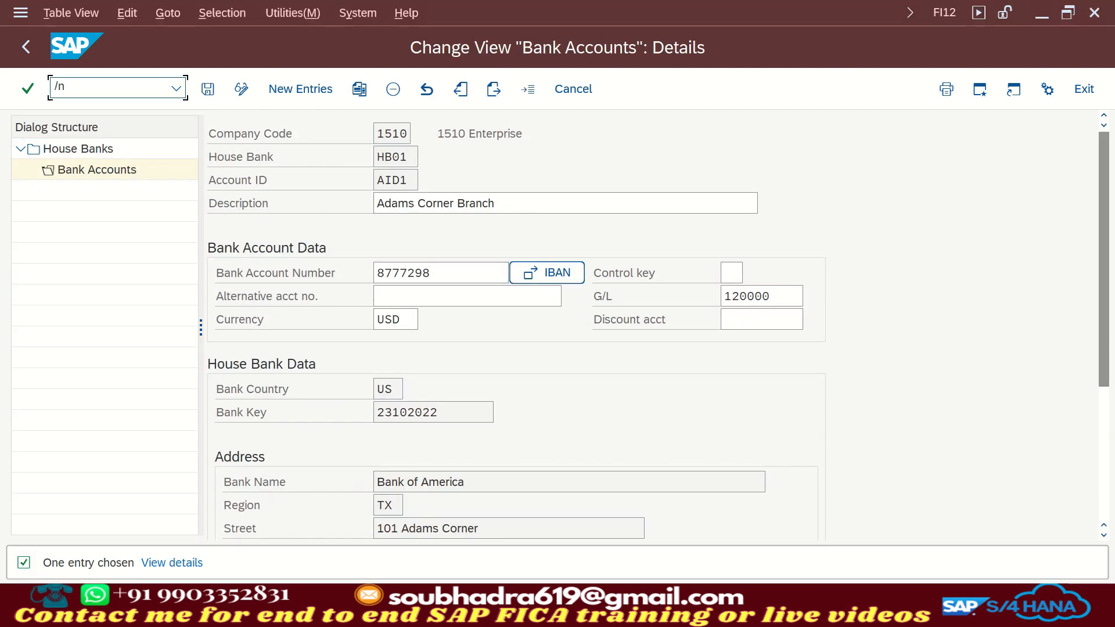
type("se38")
key("Return")
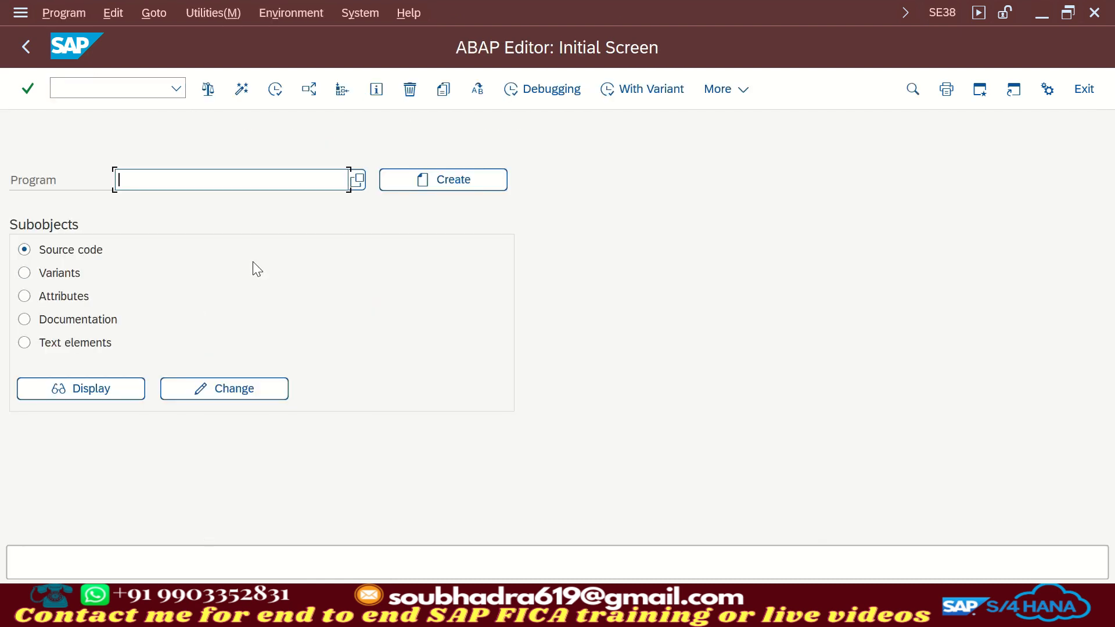
- Execute program RFKKCRDG from the ABAP Editor to open the check deposit test file generator
left_click(255, 177)
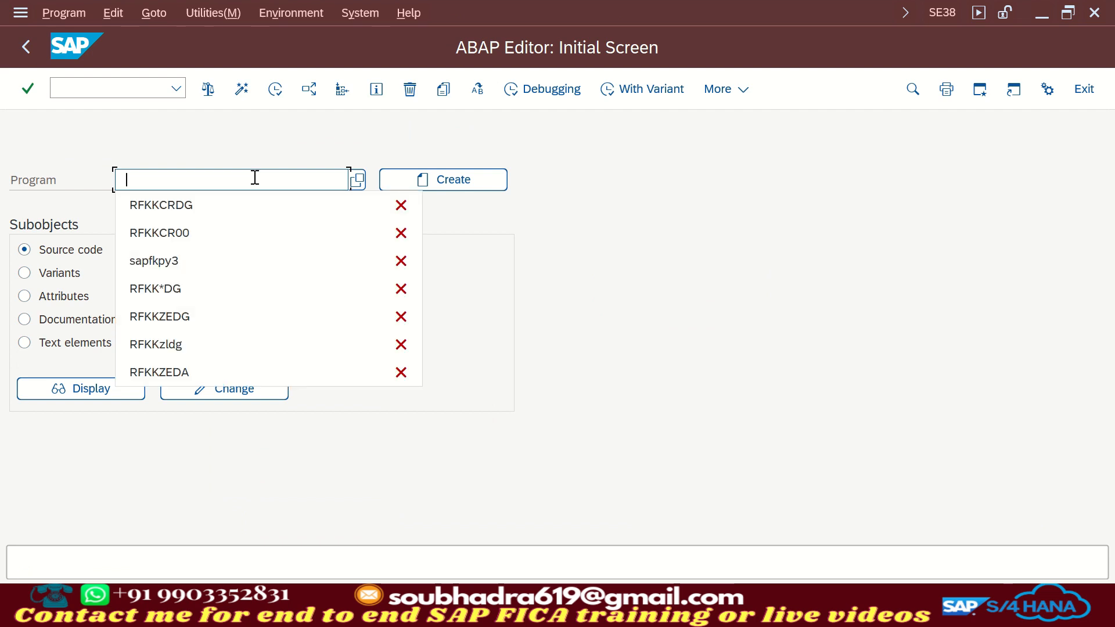
left_click(229, 214)
left_click(281, 93)
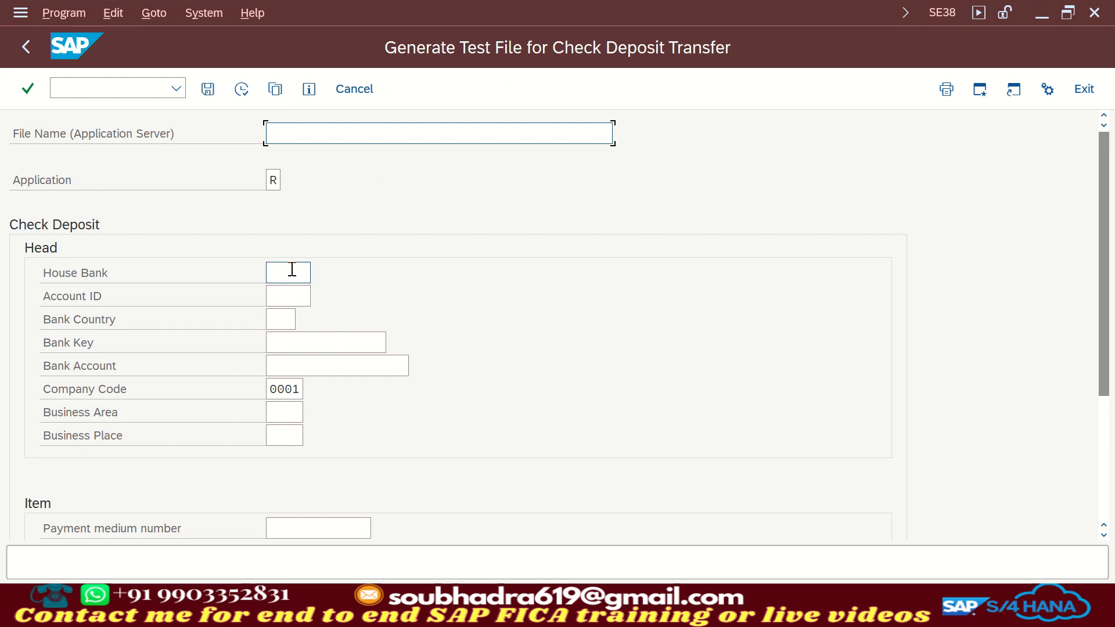
- Copy house bank HB01 and account ID AID1 from the open 51,00 check's DFKKCR entry into the check deposit head data
left_click(765, 606)
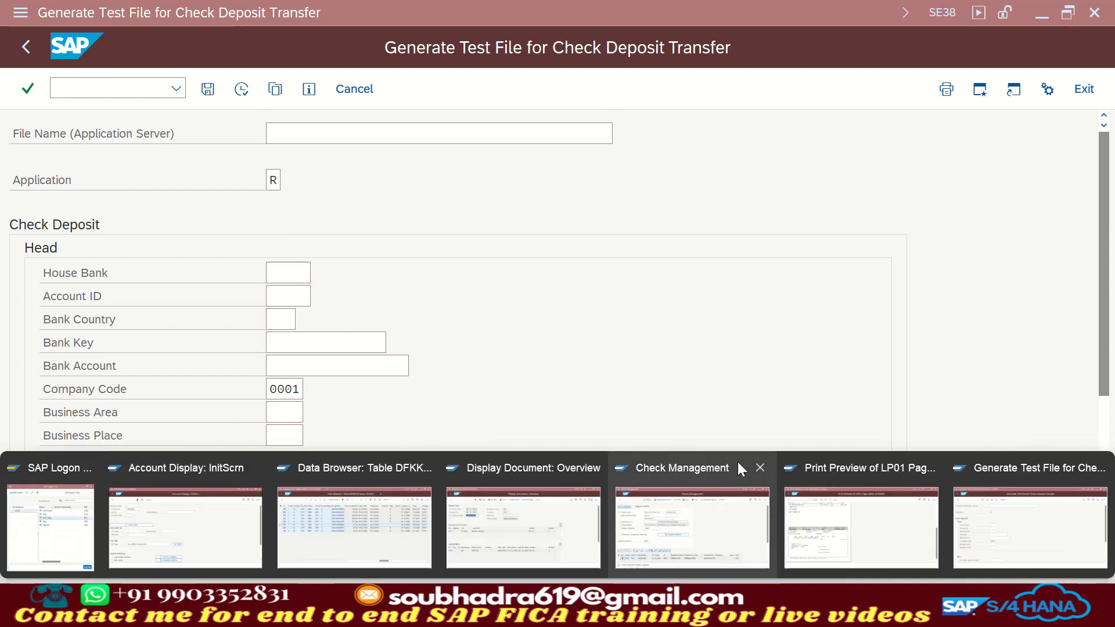
left_click(388, 503)
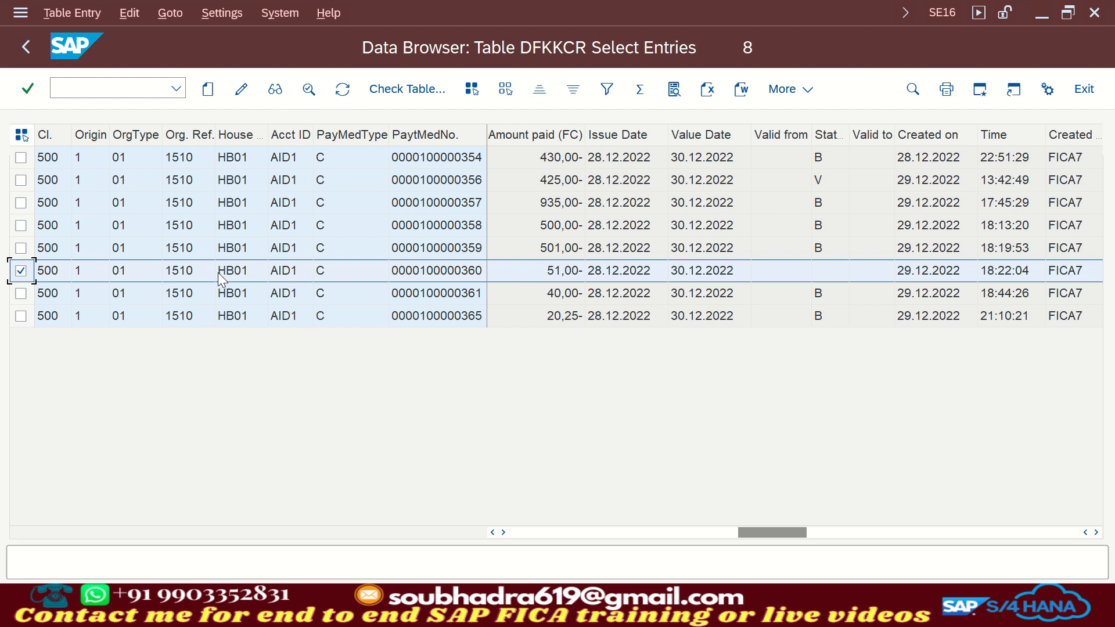
left_click(236, 280)
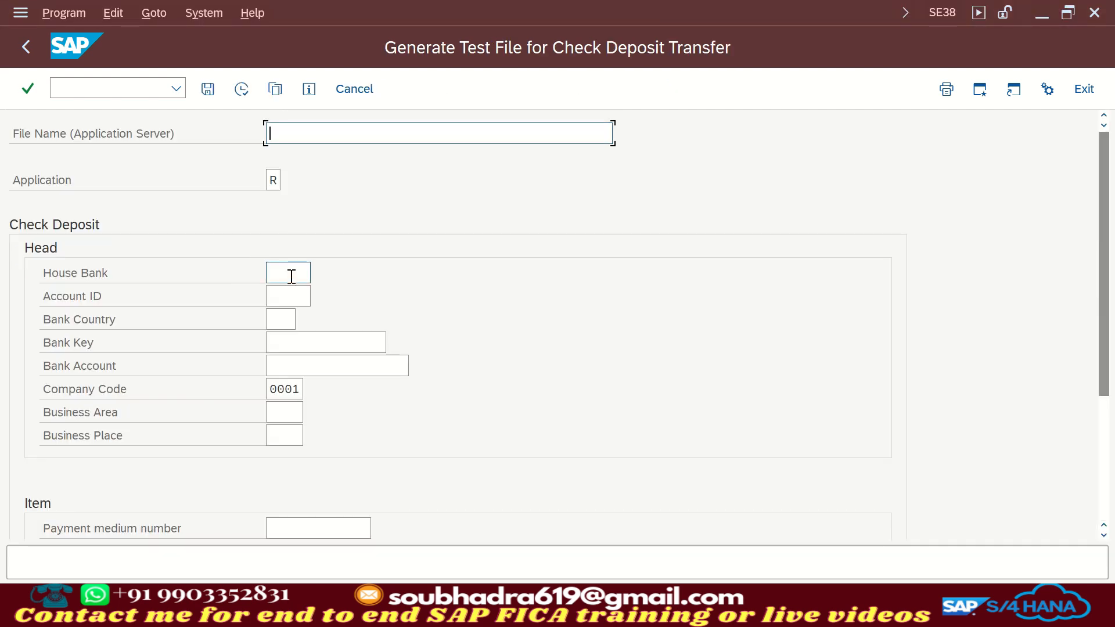
left_click(292, 276)
type("HB01")
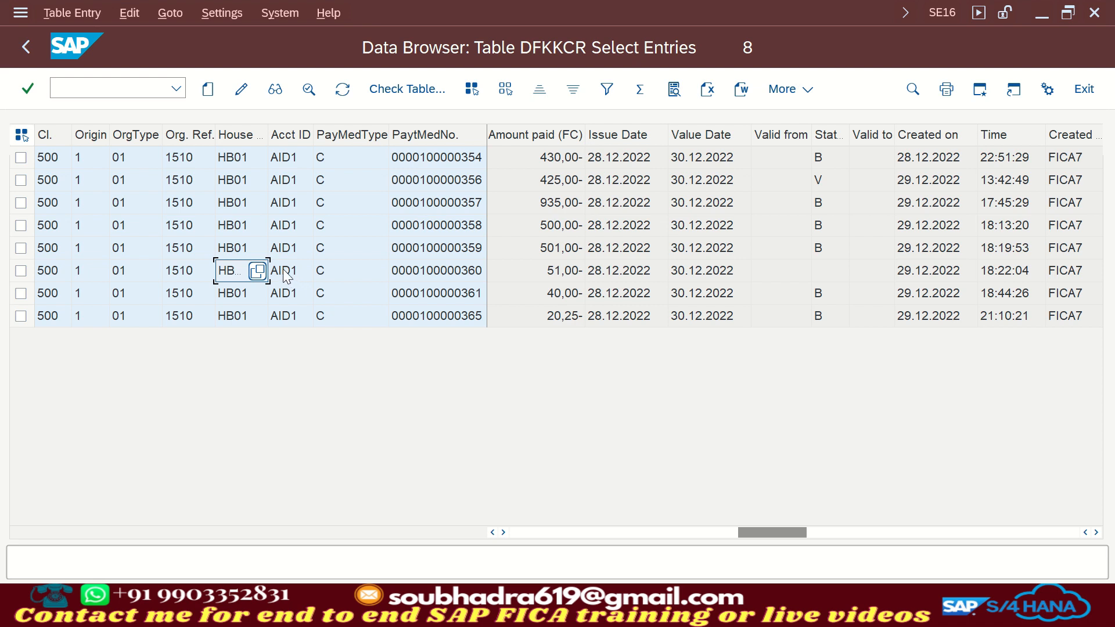
left_click(287, 276)
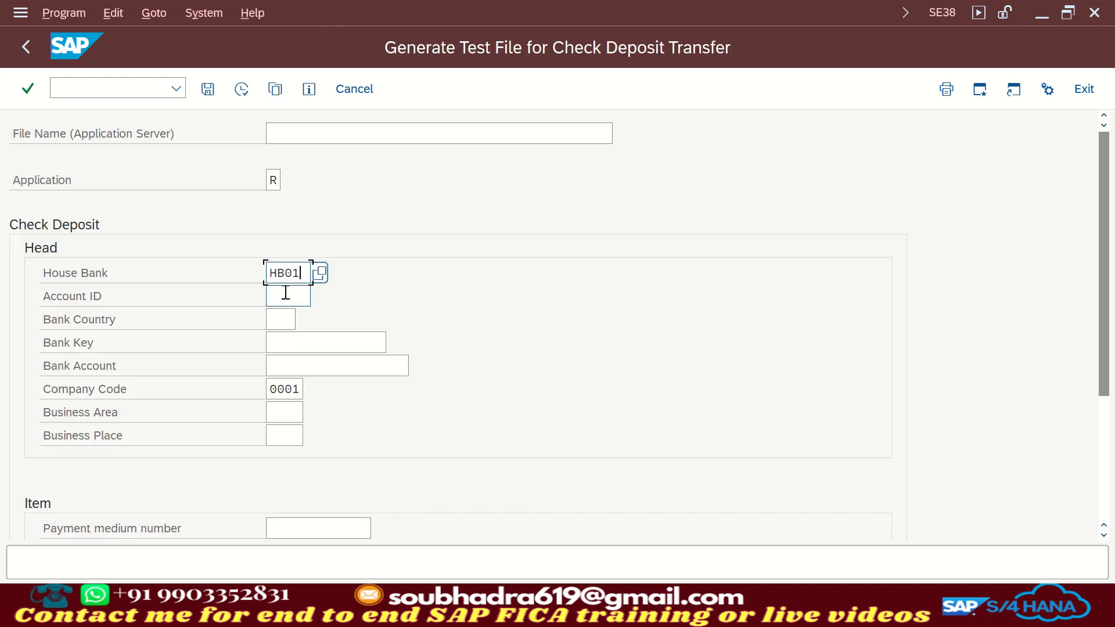
left_click(284, 297)
key("ctrl+v")
- Set the bank country to US and the company code to 1510 in the check deposit head data
left_click(284, 319)
type("US")
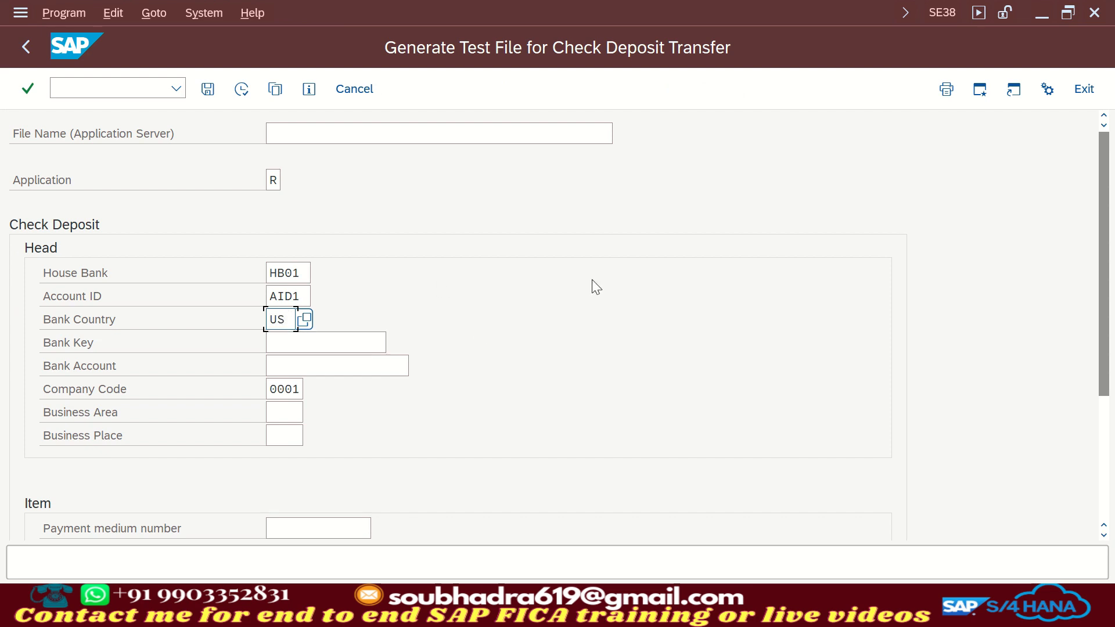
left_click(334, 363)
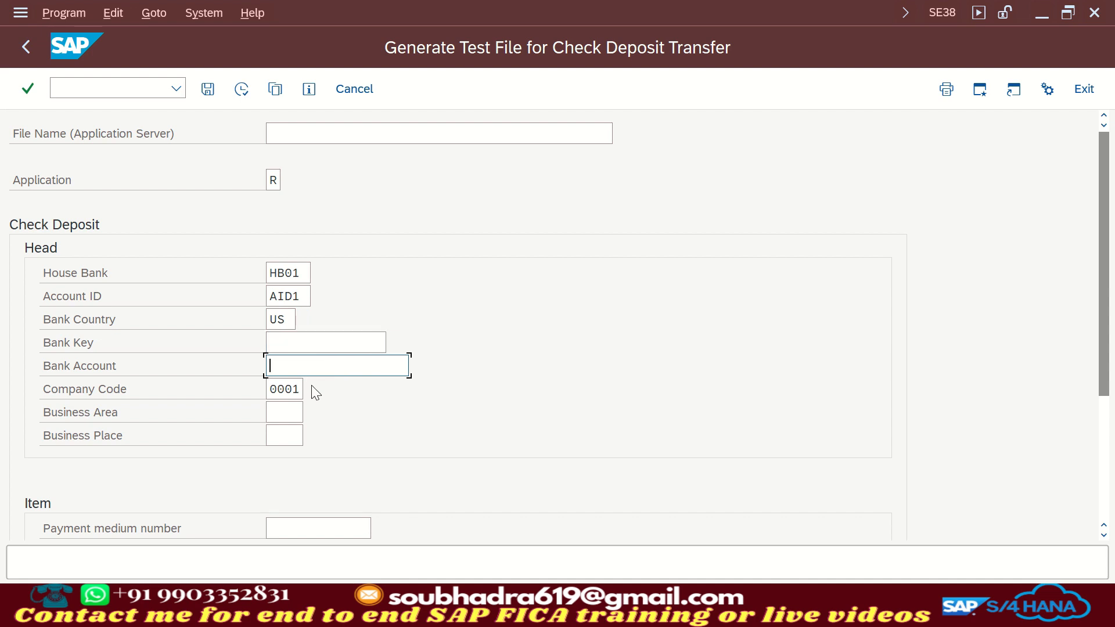
left_click_drag(268, 388, 341, 393)
key("Delete")
type("1510")
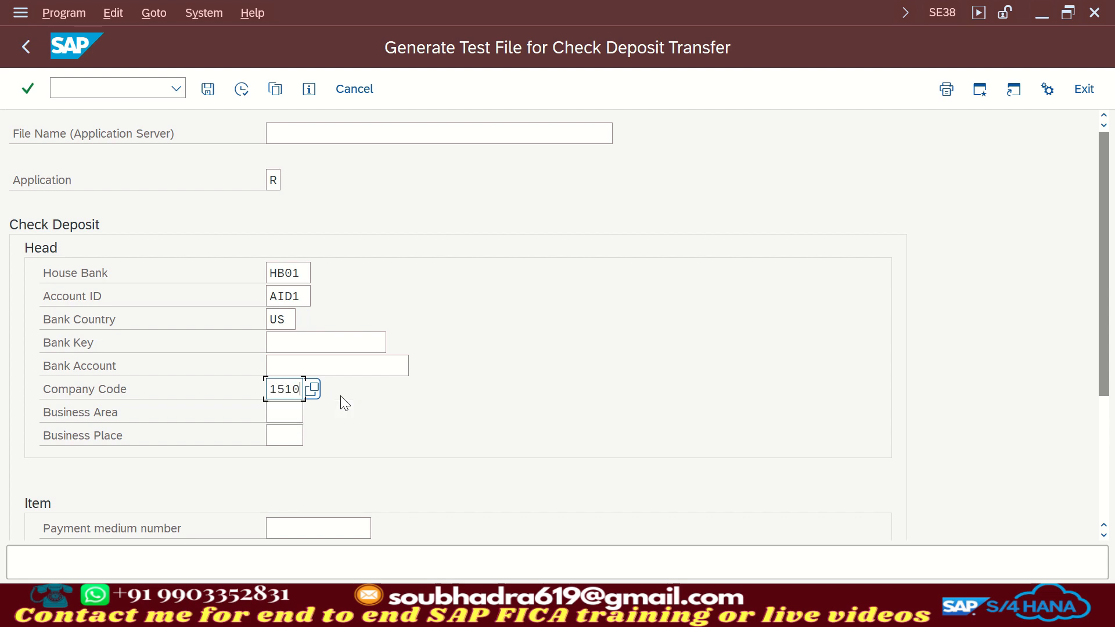
- Copy the payment medium number of the open 51,00 check from DFKKCR into the check deposit item data
scroll(355, 413, "down", 3)
left_click(360, 434)
key("alt+Tab")
left_click(459, 270)
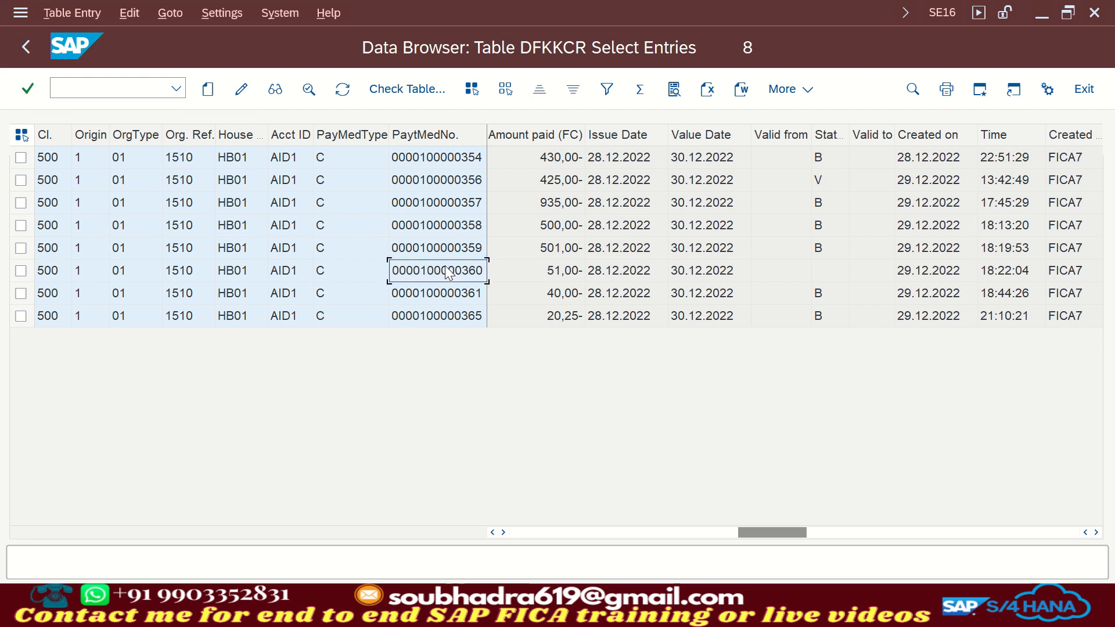
left_click(21, 271)
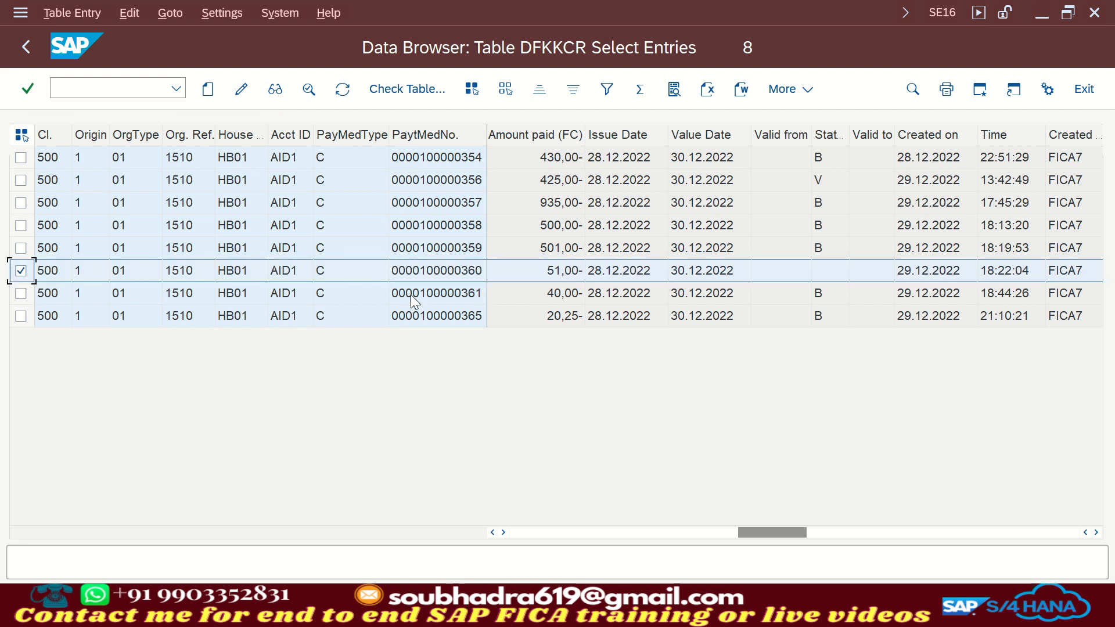
left_click(439, 277)
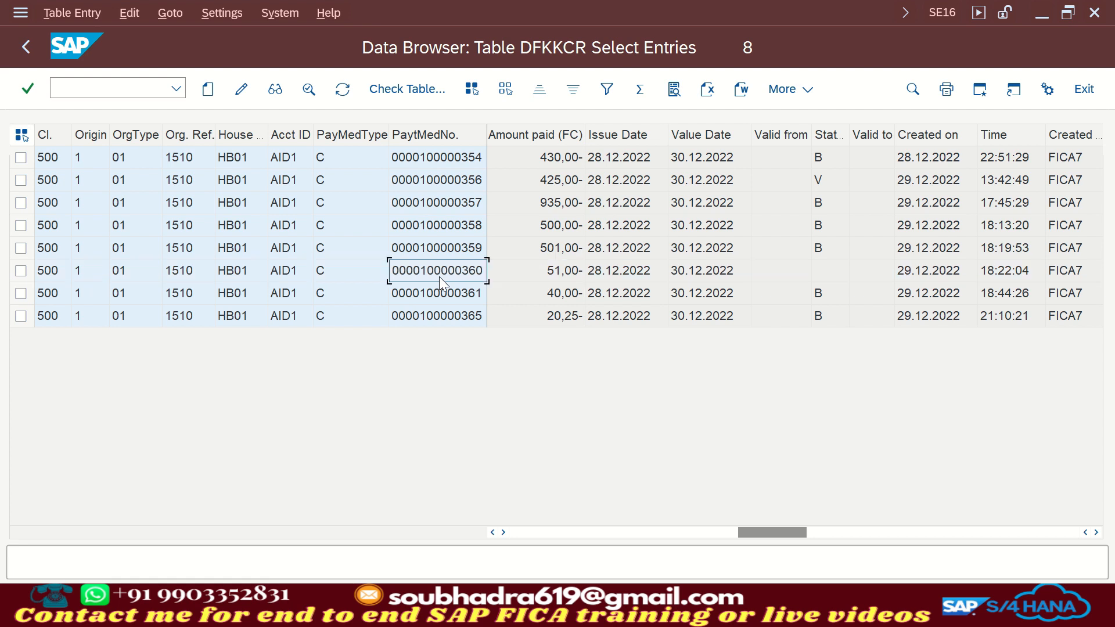
key("ctrl+c")
key("alt+Tab")
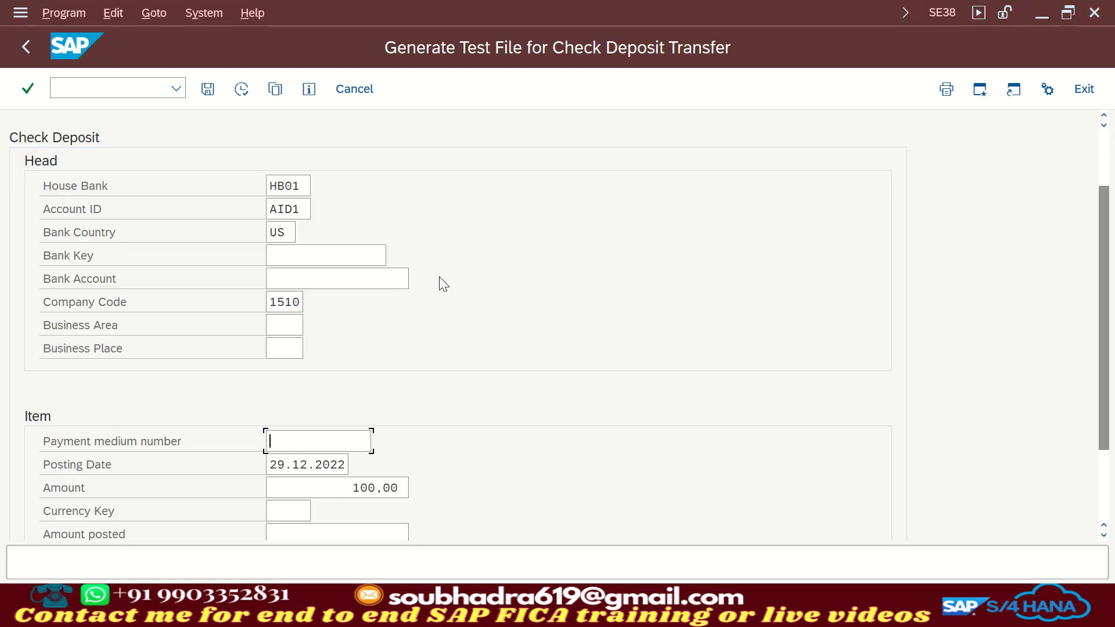
left_click(348, 433)
key("ctrl+v")
- Set the check deposit item's amount to 51 and its currency key to USD, as in the DFKKCR entry
scroll(357, 433, "down", 3)
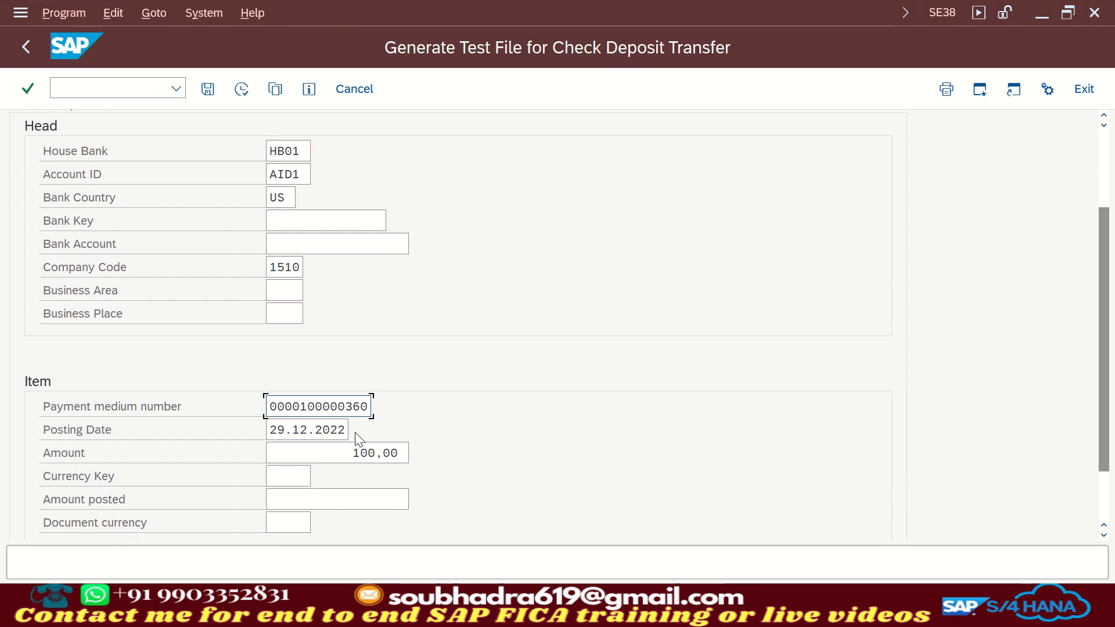
key("alt+Tab")
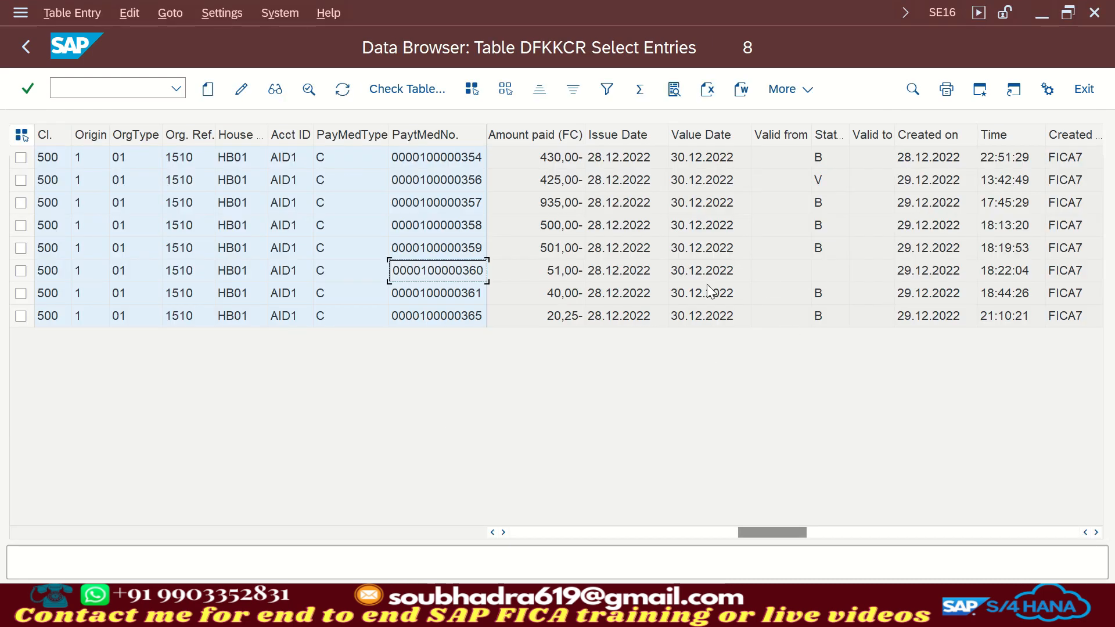
key("alt+Tab")
left_click(361, 430)
double_click(362, 430)
key("Delete")
type("51")
key("Tab")
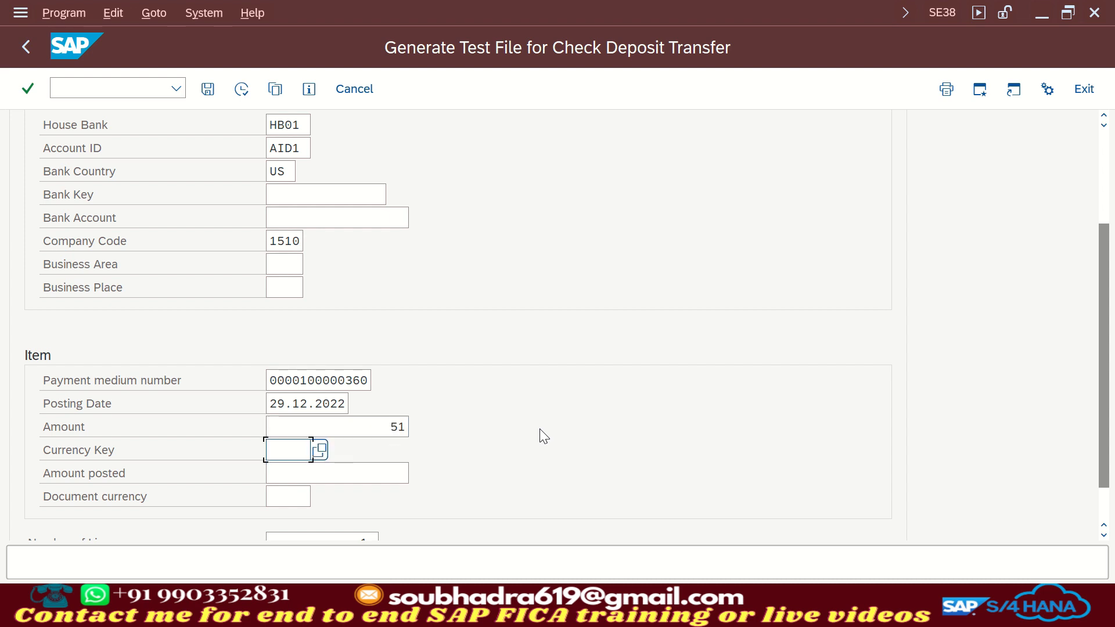
type("USD")
key("Tab")
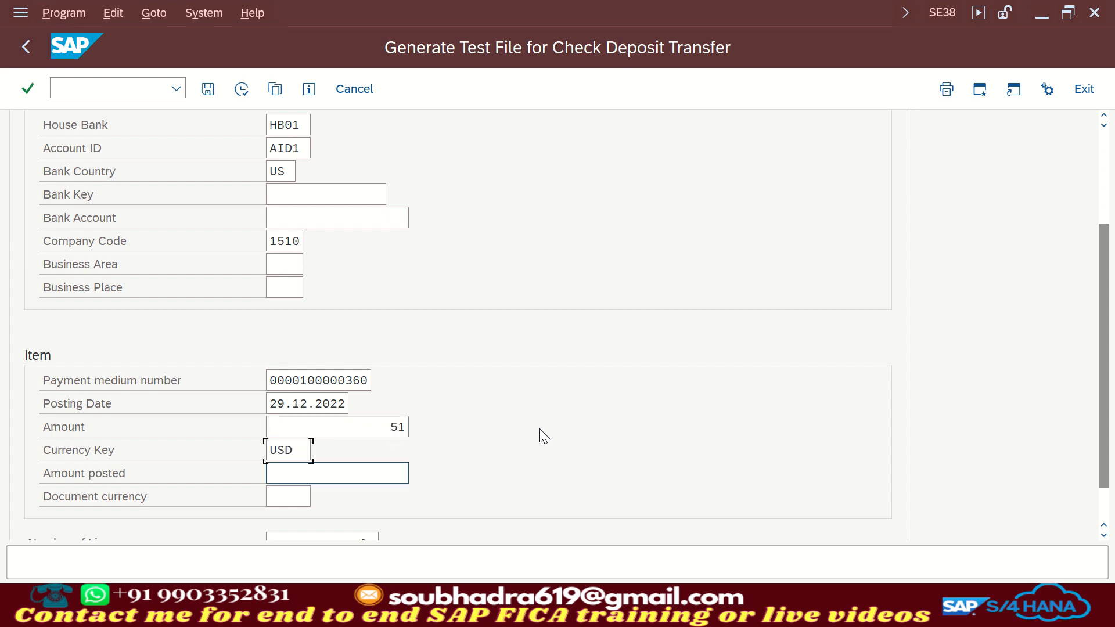
- Set the item's amount posted to 51 and its document currency to USD
type("51")
key("Tab")
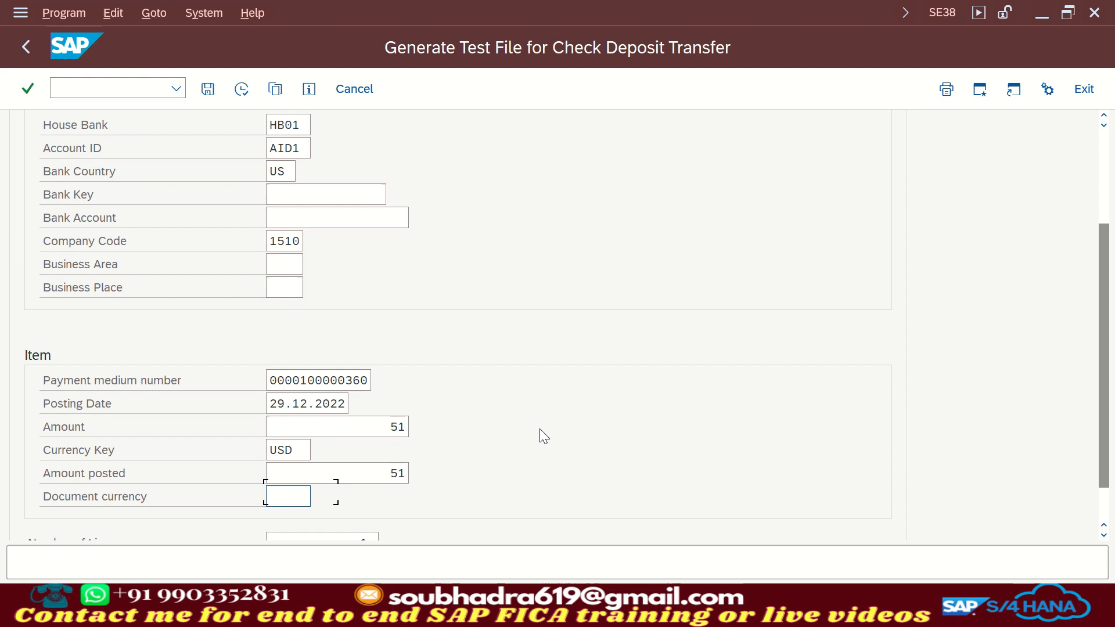
type("USD")
scroll(541, 430, "down", 1)
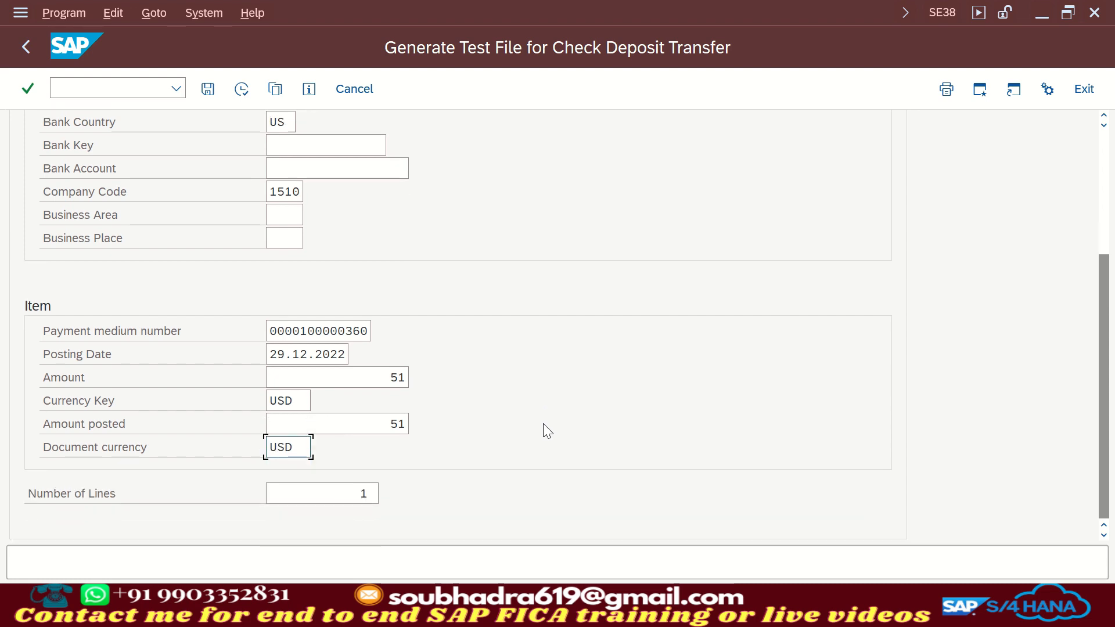
- Switch to the print preview session and start transaction AL11 in it to list the SAP directories
scroll(548, 439, "up", 5)
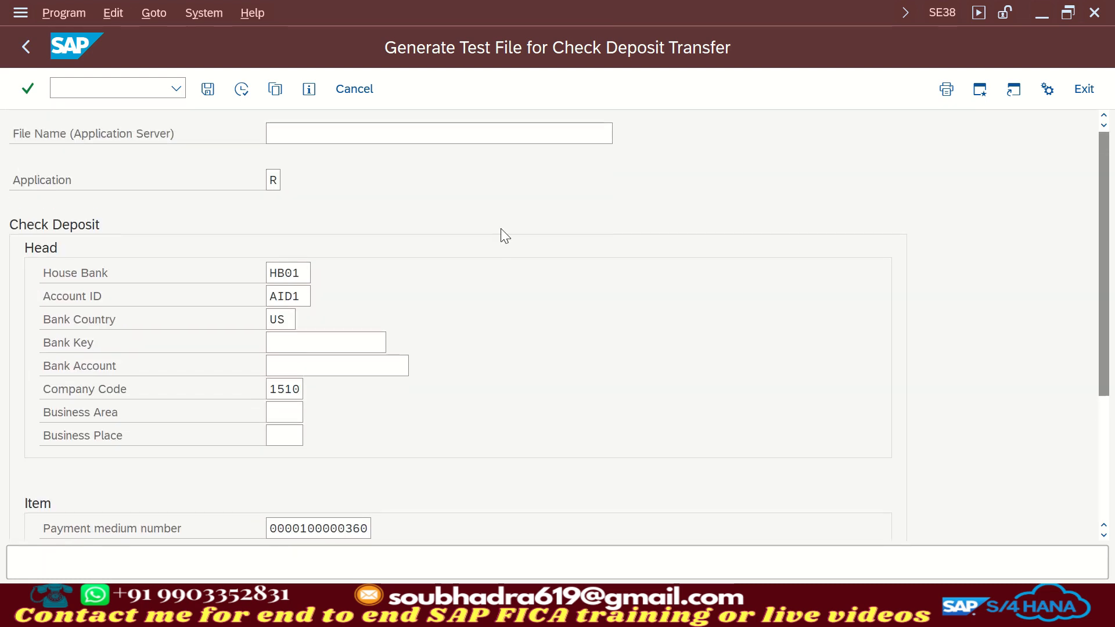
left_click(372, 141)
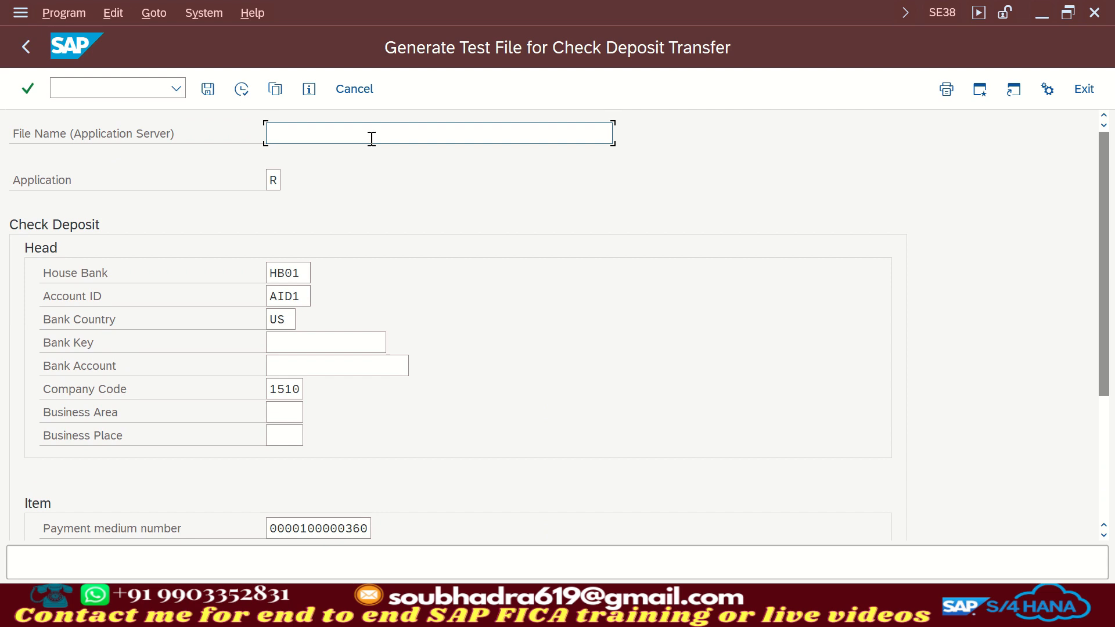
left_click(720, 607)
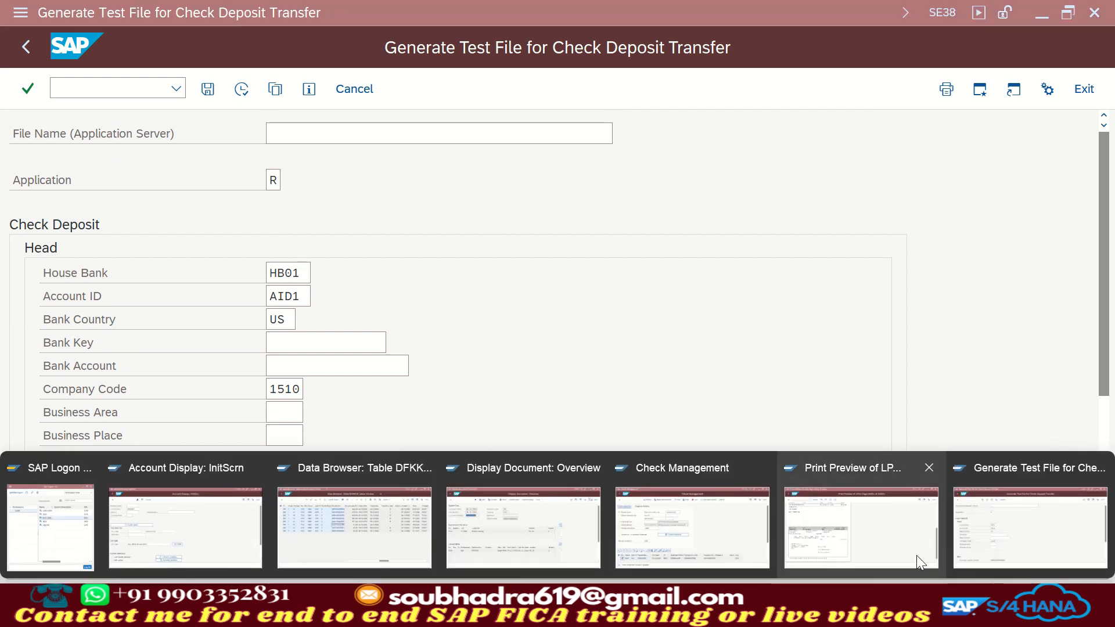
left_click(991, 542)
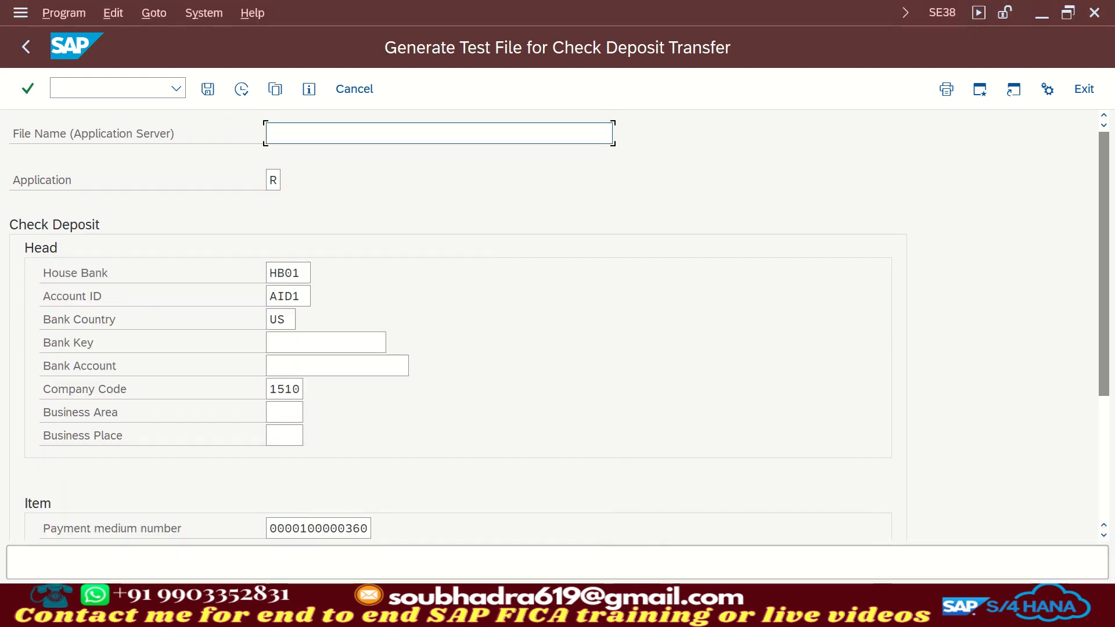
left_click(720, 607)
left_click(824, 518)
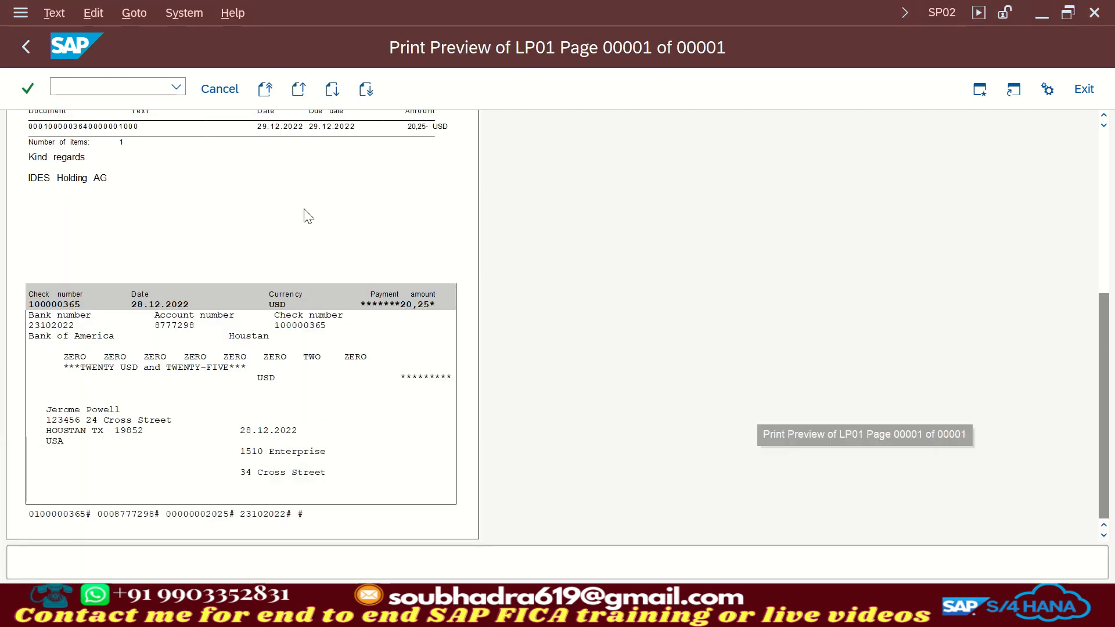
left_click(113, 93)
type("/n")
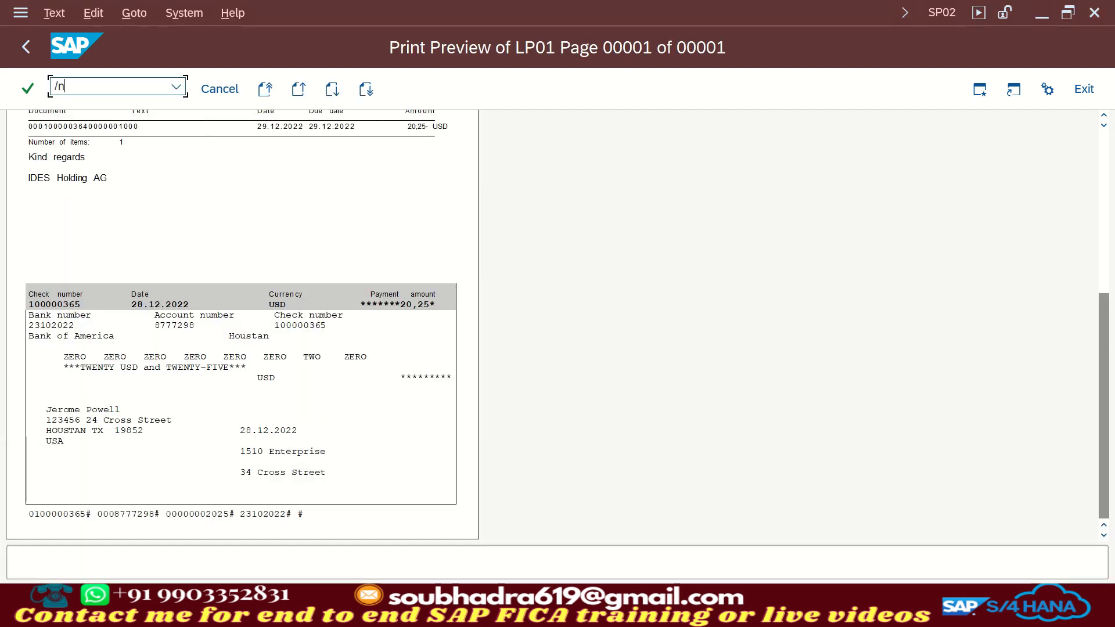
type("al11")
key("Return")
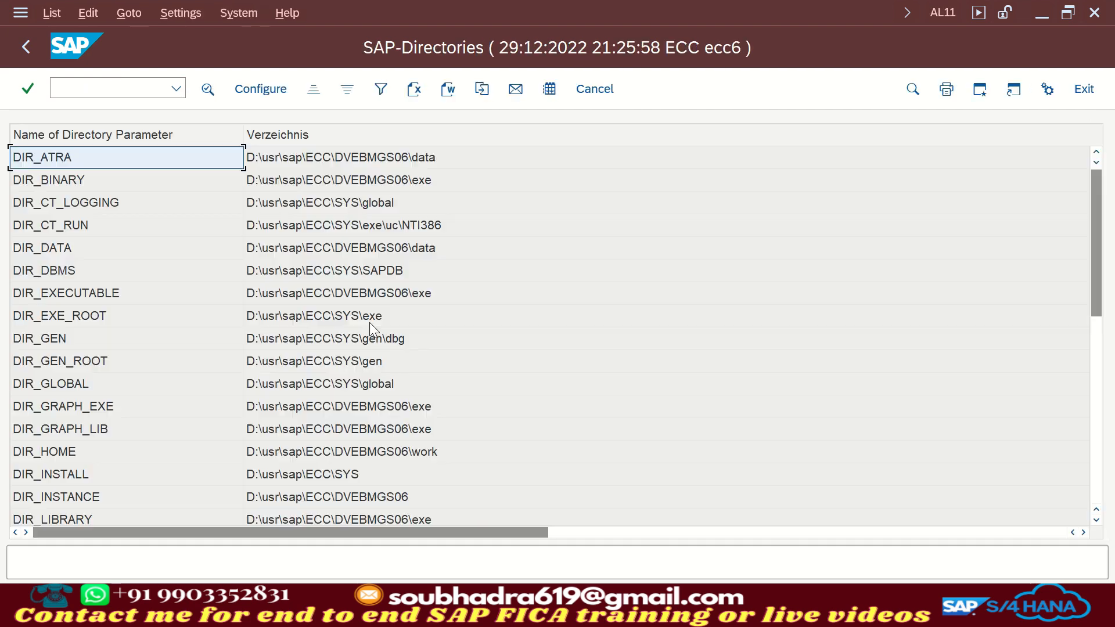
- Copy the DIR_SETUPS path and set the application server file name to D:\usr\sap\ECC\SYS\profile\1510_Check29122022.csv in the test file generator
scroll(408, 396, "down", 10)
left_click(378, 366)
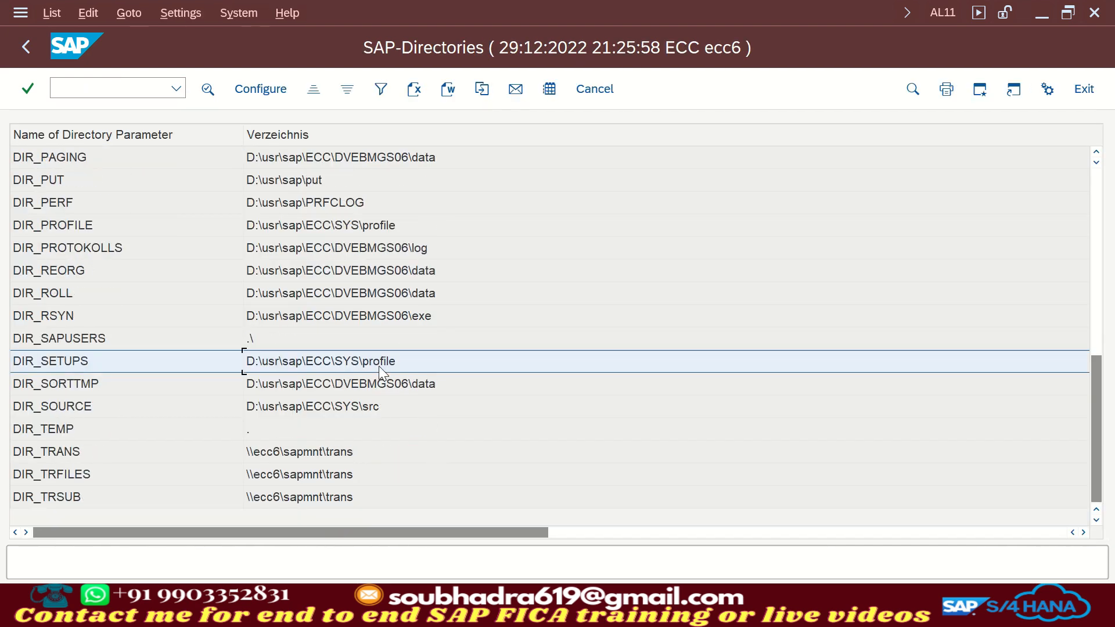
left_click(378, 366)
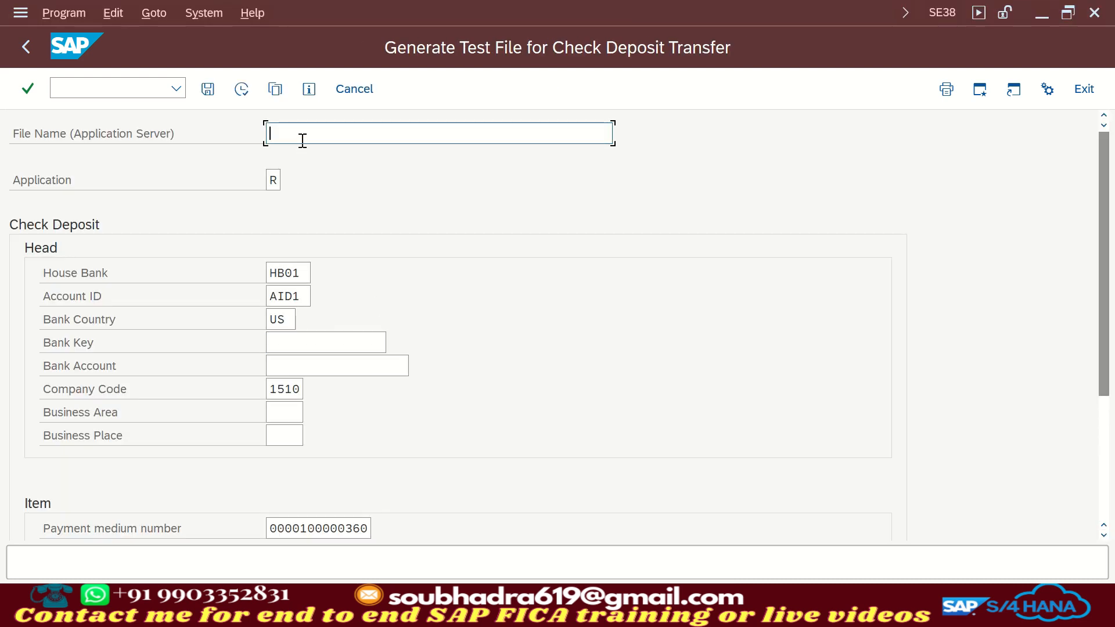
type("D:\\usr\\sap\\ECC\\SYS\\profile")
type("\\")
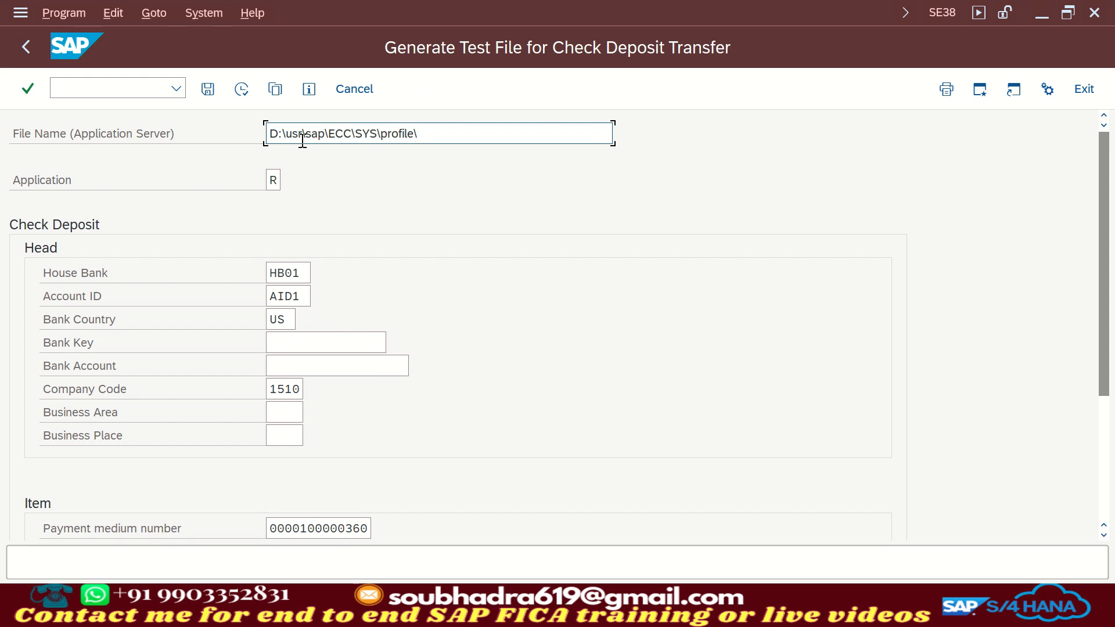
type("151")
type("0_C")
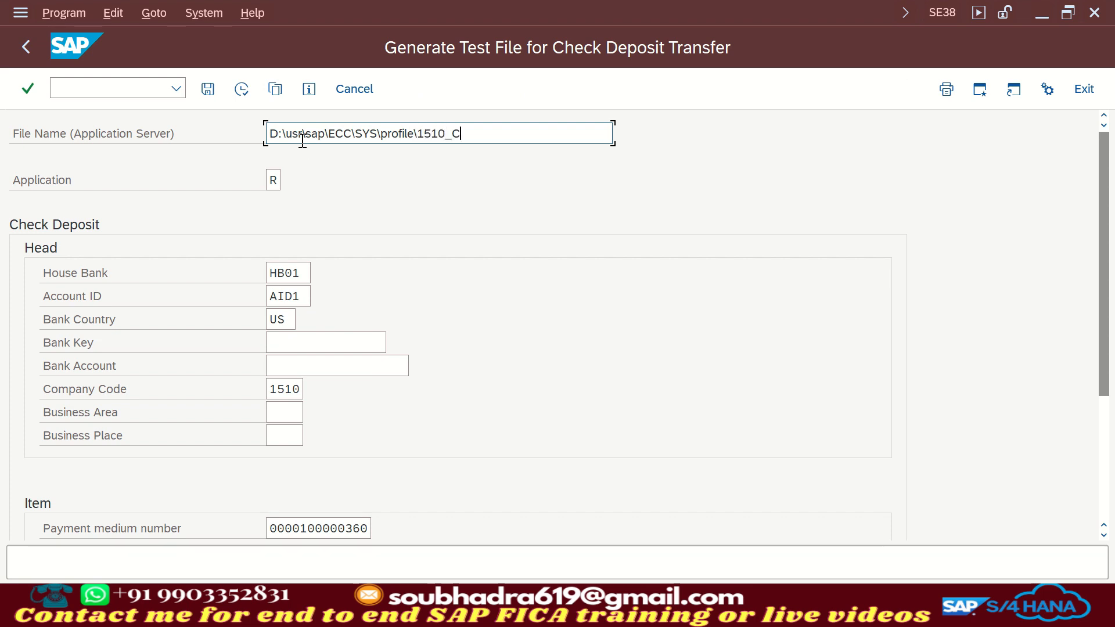
type("heck")
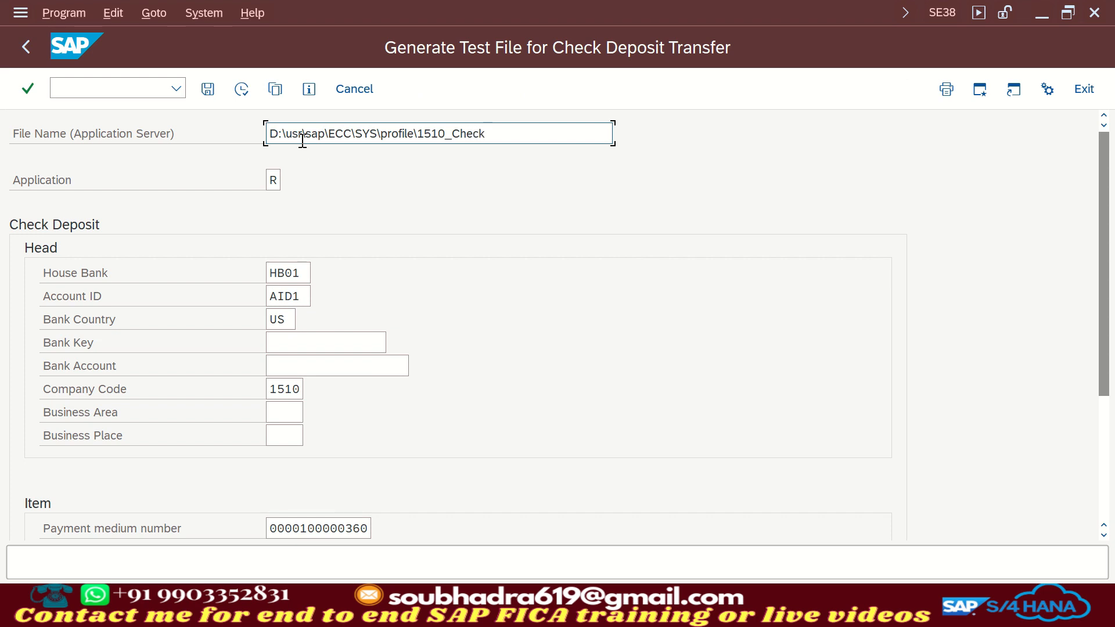
type("29122022.csv")
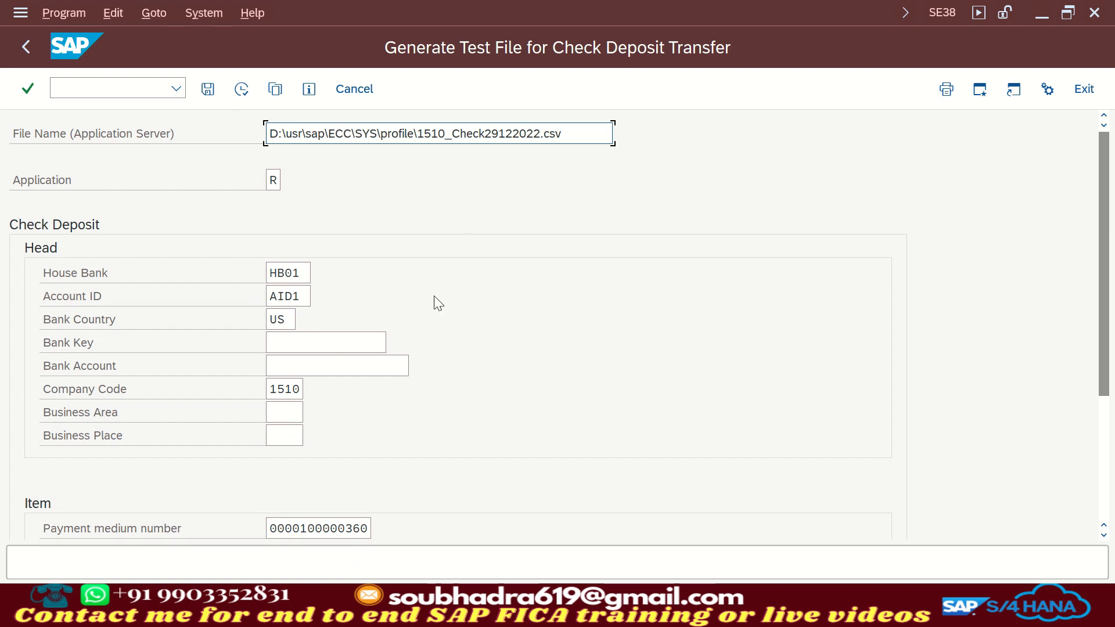
- Check the entries and execute the test file generation, then list the DIR_SETUPS directory's files in the AL11 session
scroll(510, 378, "down", 2)
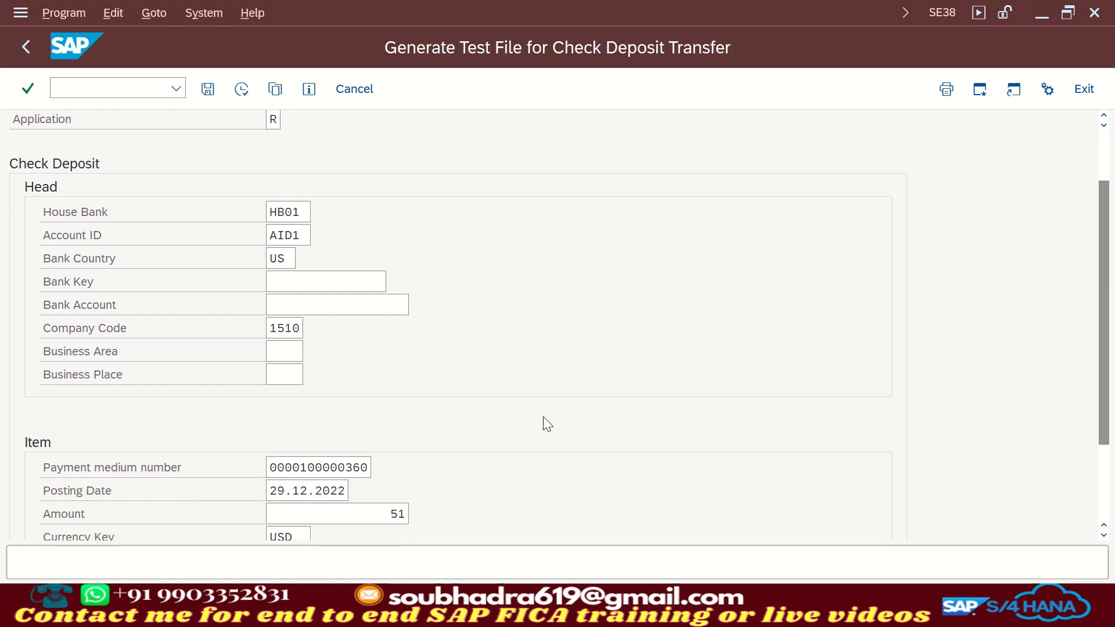
scroll(535, 461, "down", 1)
scroll(535, 461, "up", 3)
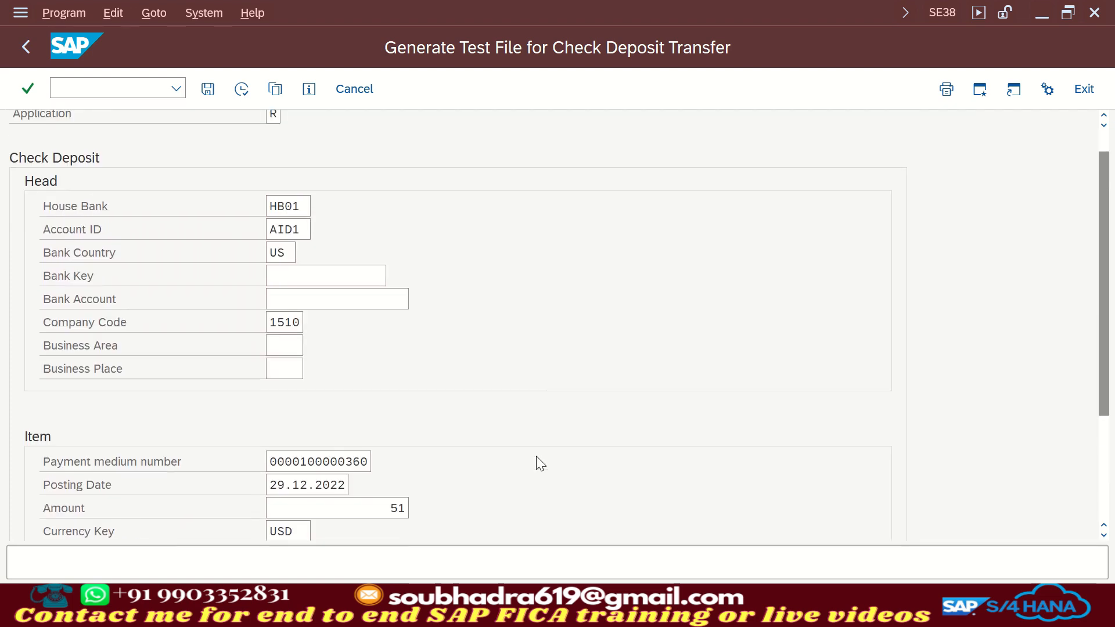
left_click(243, 92)
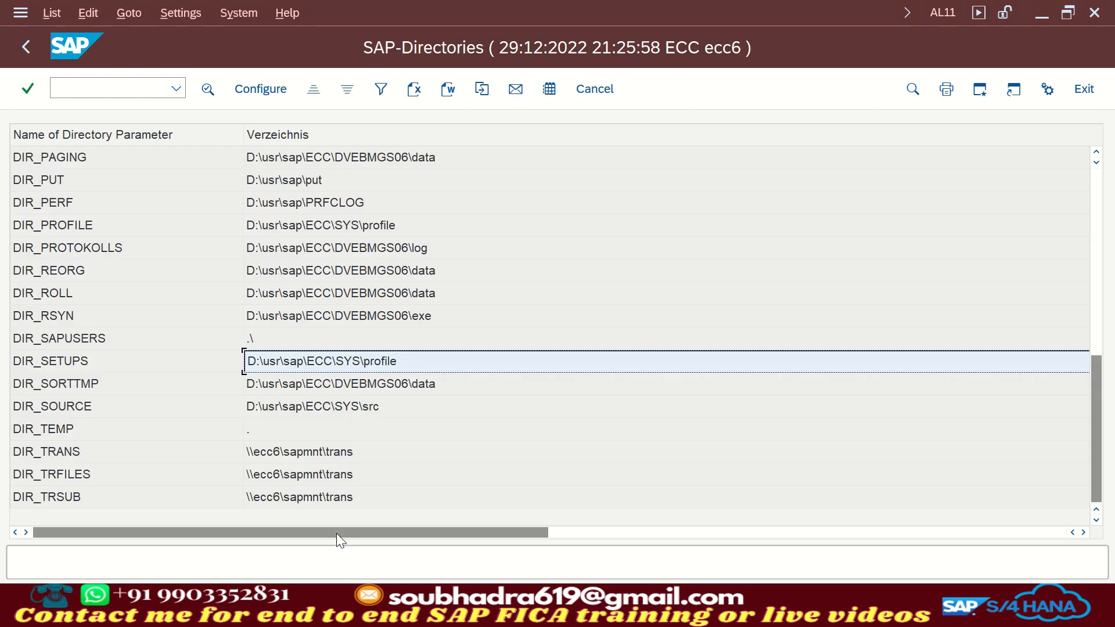
double_click(378, 361)
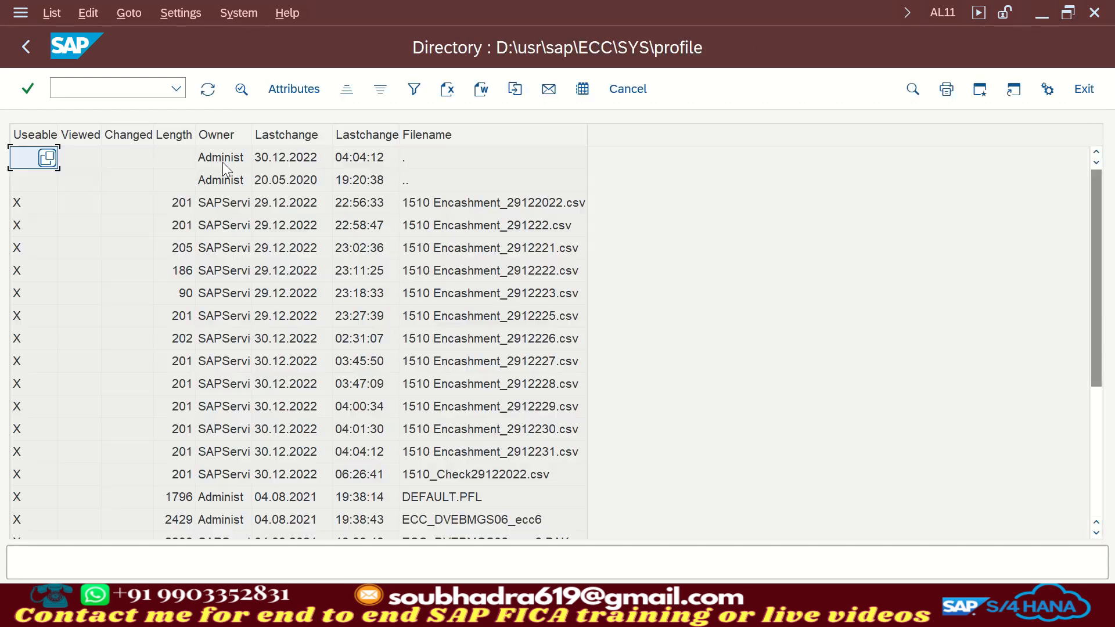
- Sort the directory's files descending by last change date and time, and display the contents of 1510_Check29122022.csv
left_click(287, 135)
left_click(363, 135, "ctrl")
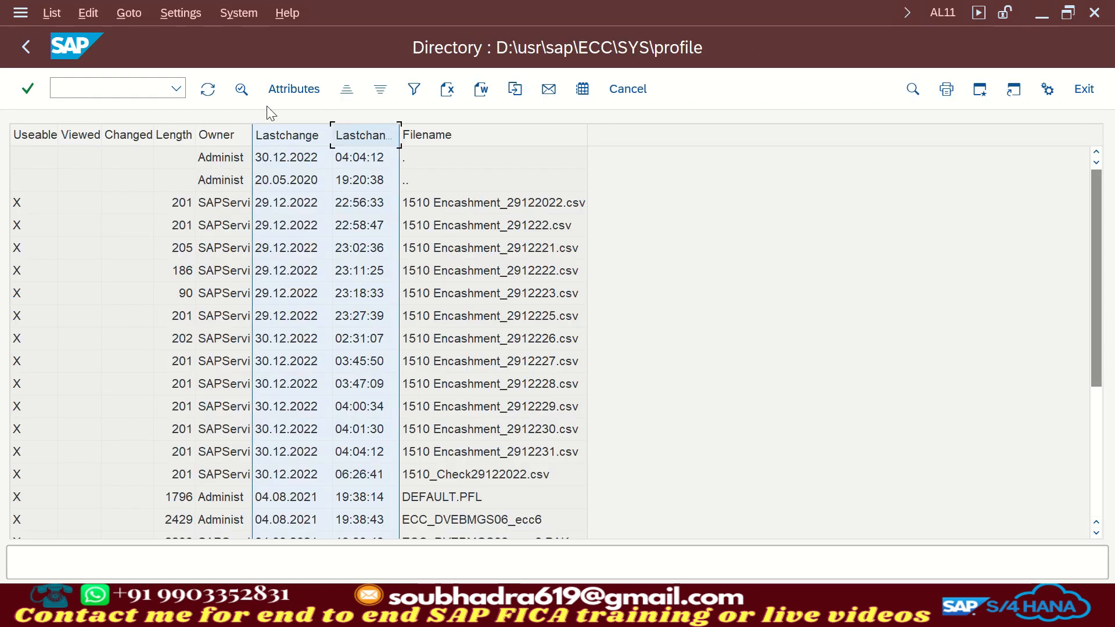
left_click(380, 89)
left_click(483, 158)
double_click(483, 158)
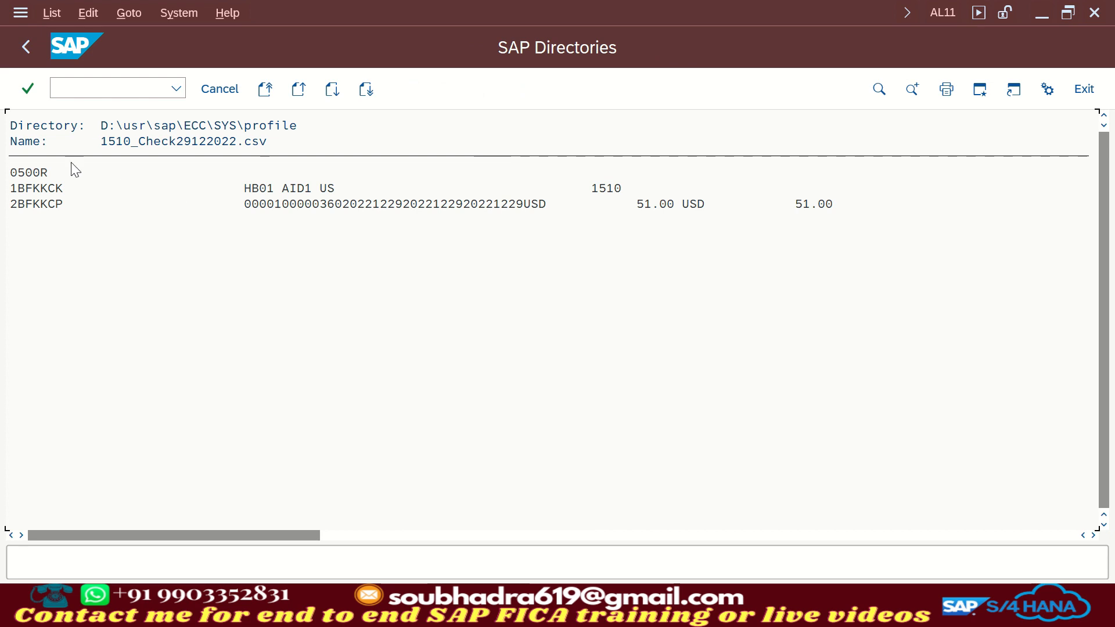
- Examine the 1BFKKCK header record and the 2BFKKCP item record of the generated check file
left_click(20, 190)
left_click(60, 189)
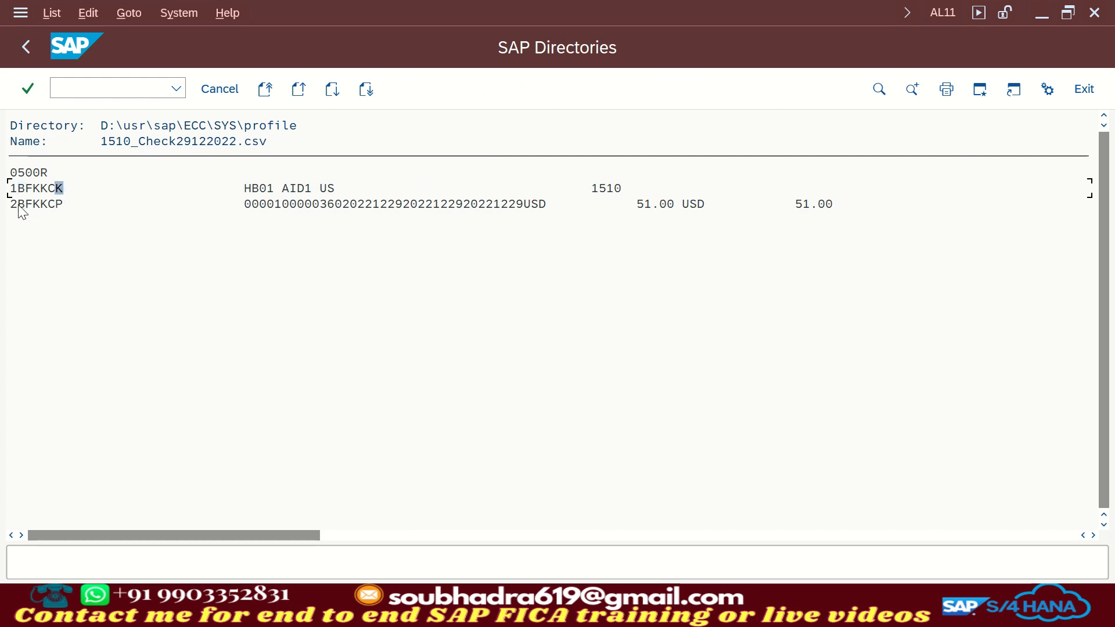
left_click(19, 206)
left_click(59, 206)
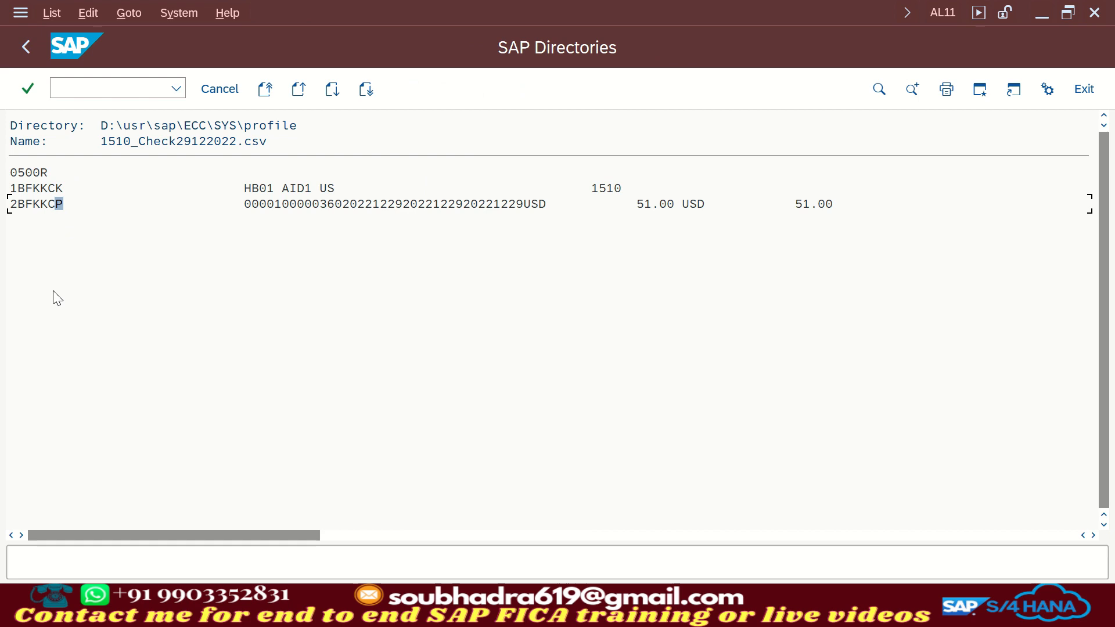
left_click(59, 189)
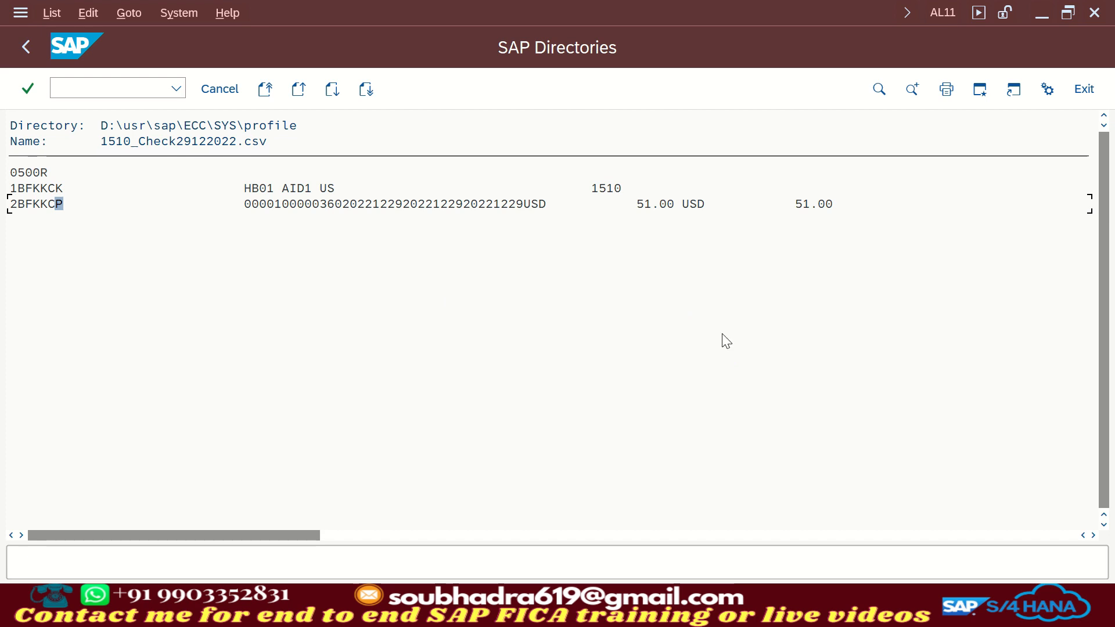
- Switch to the Account Display session and start transaction FPB12 for the transfer of cashed checks in it
left_click(704, 605)
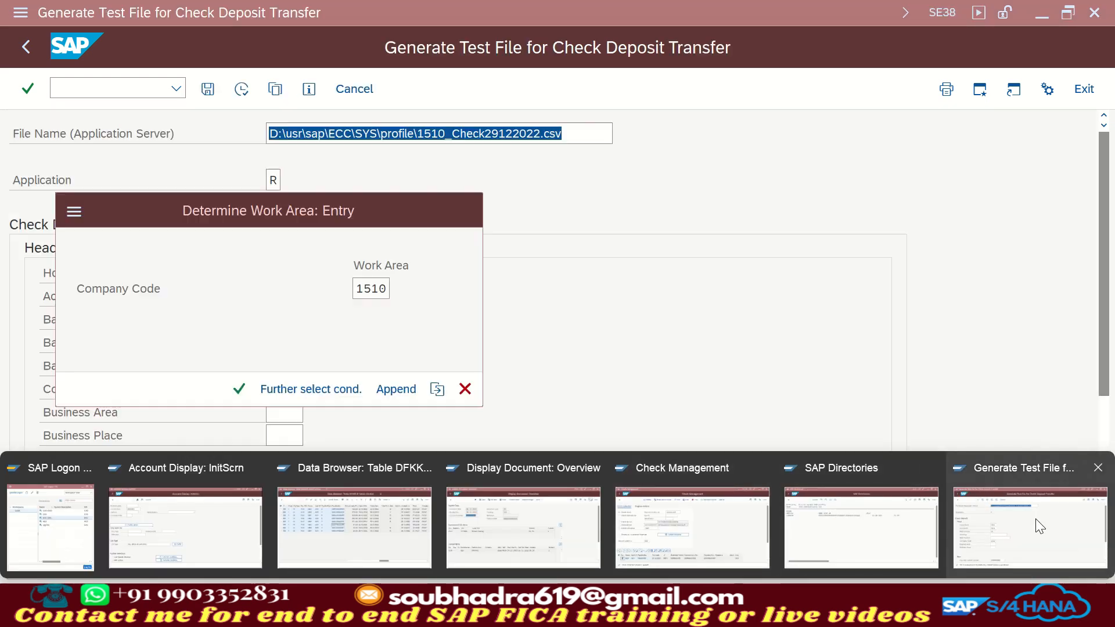
mouse_move(765, 506)
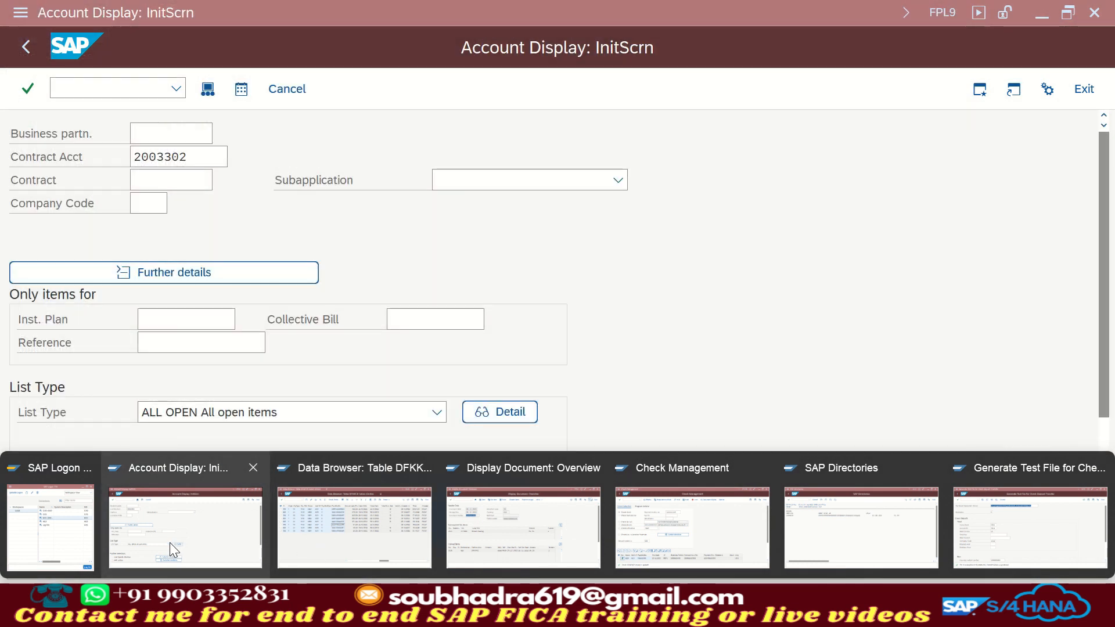
left_click(169, 542)
left_click(117, 86)
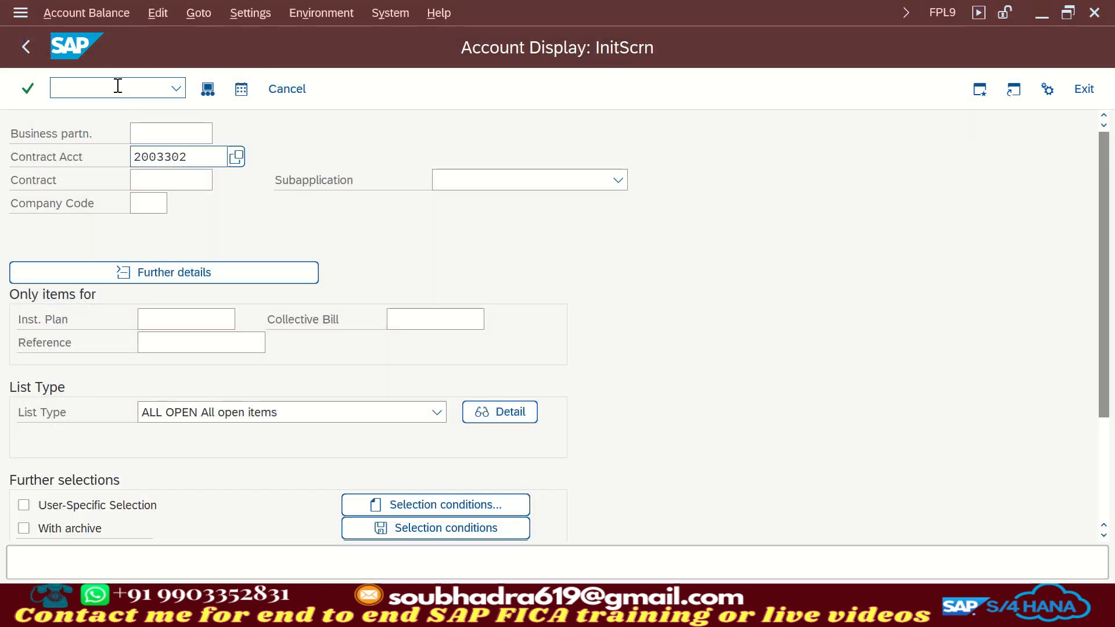
type("/nfpb12")
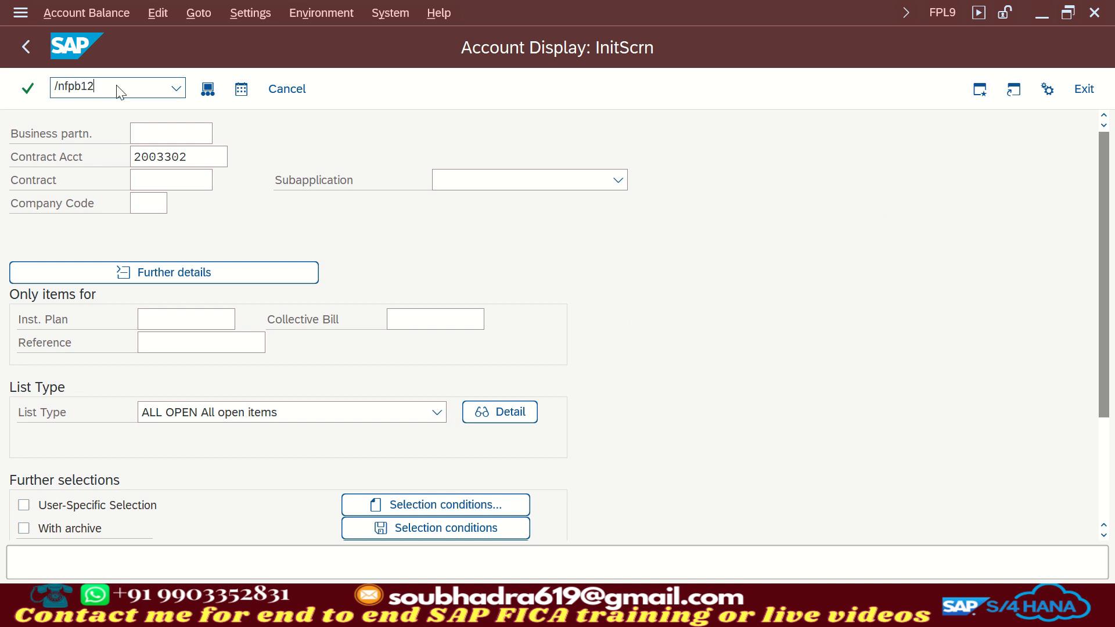
key("Return")
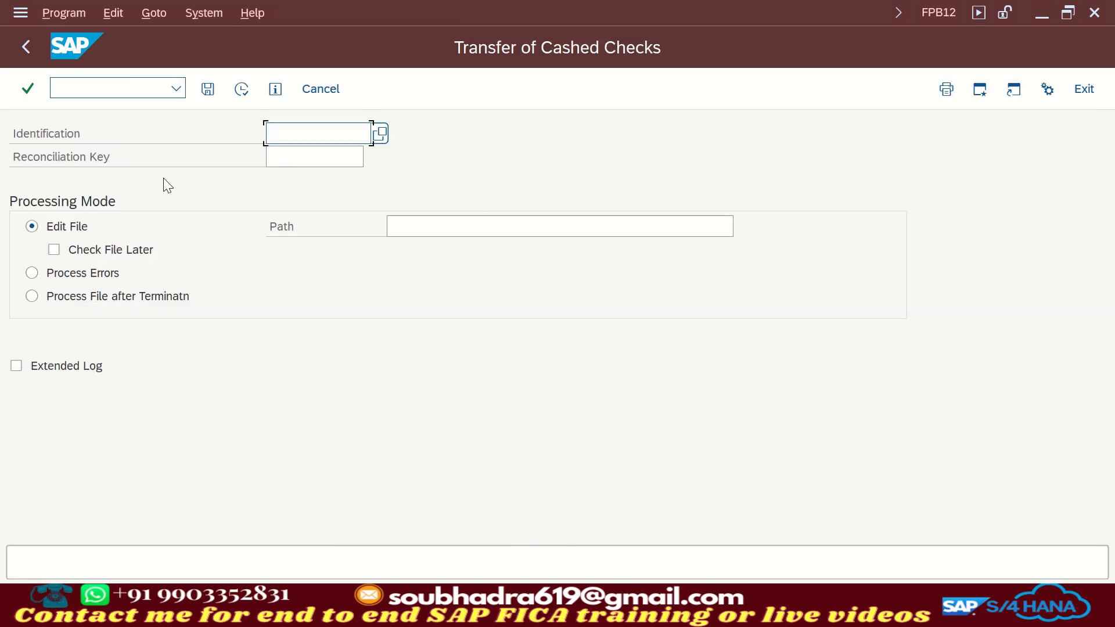
- Copy the test file generator's file name into the transfer's path: D:\usr\sap\ECC\SYS\profile\1510_Check29122022.csv
left_click(391, 227)
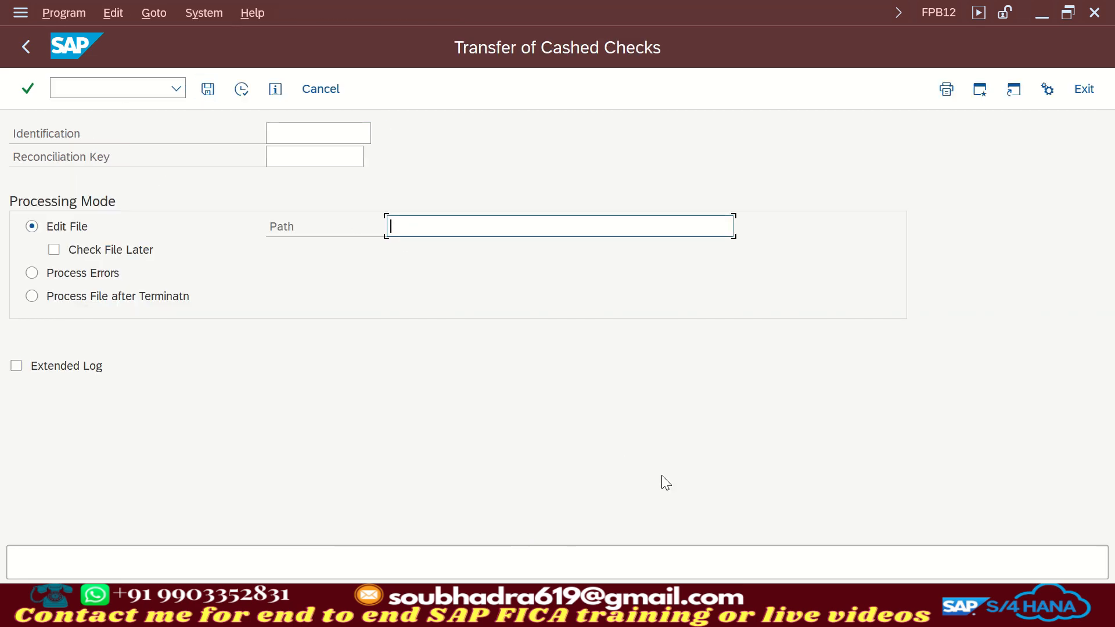
left_click(704, 611)
left_click(1004, 520)
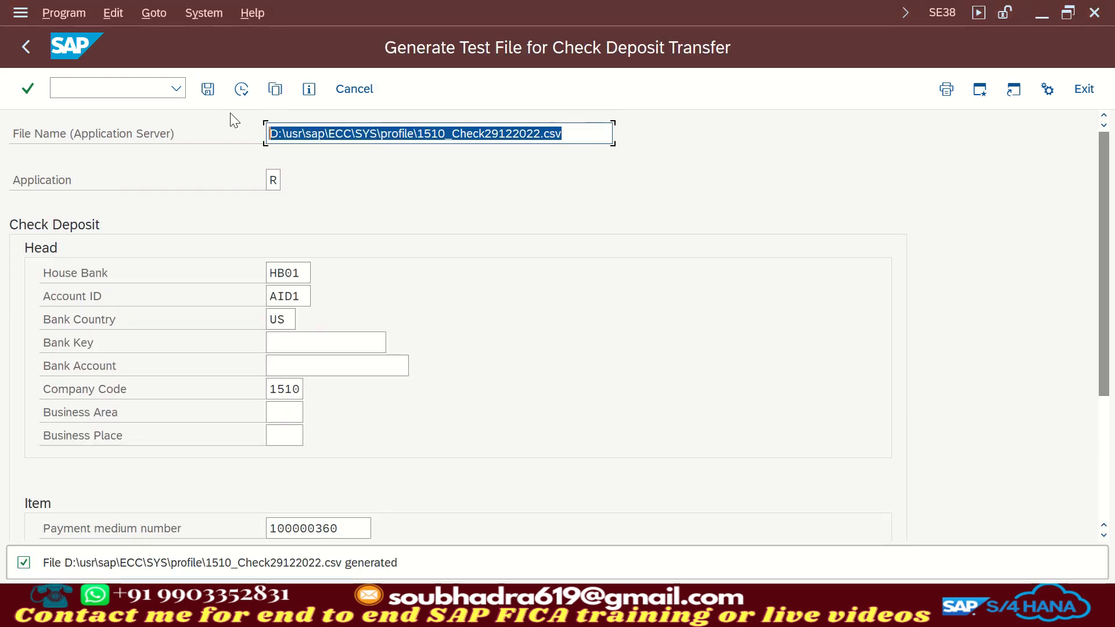
key("ctrl+c")
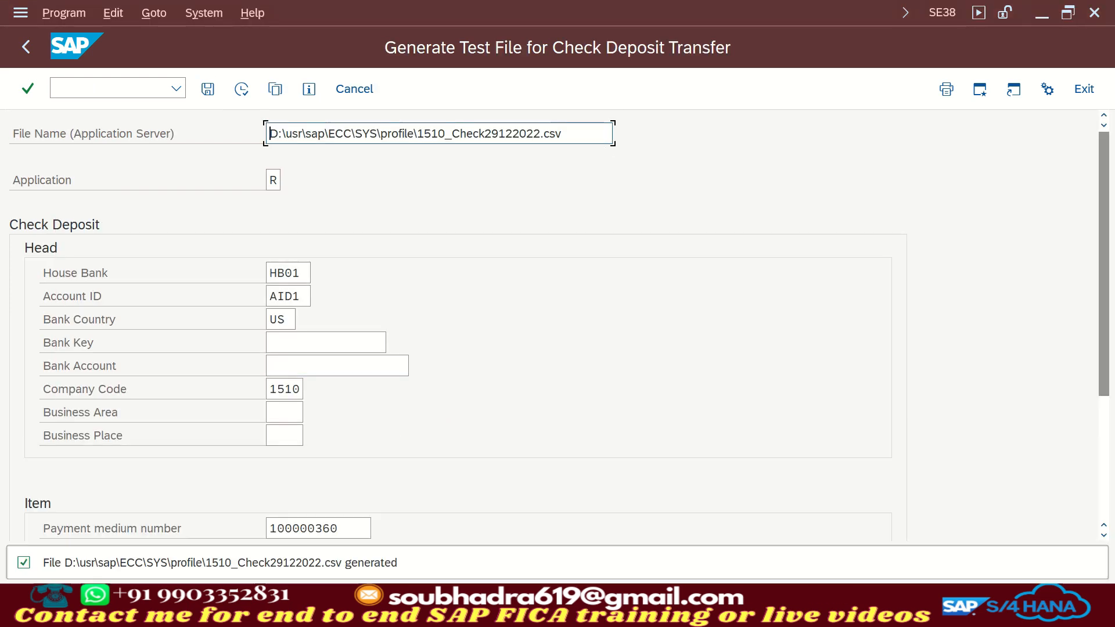
left_click(704, 611)
left_click(213, 528)
left_click(465, 224)
key("ctrl+v")
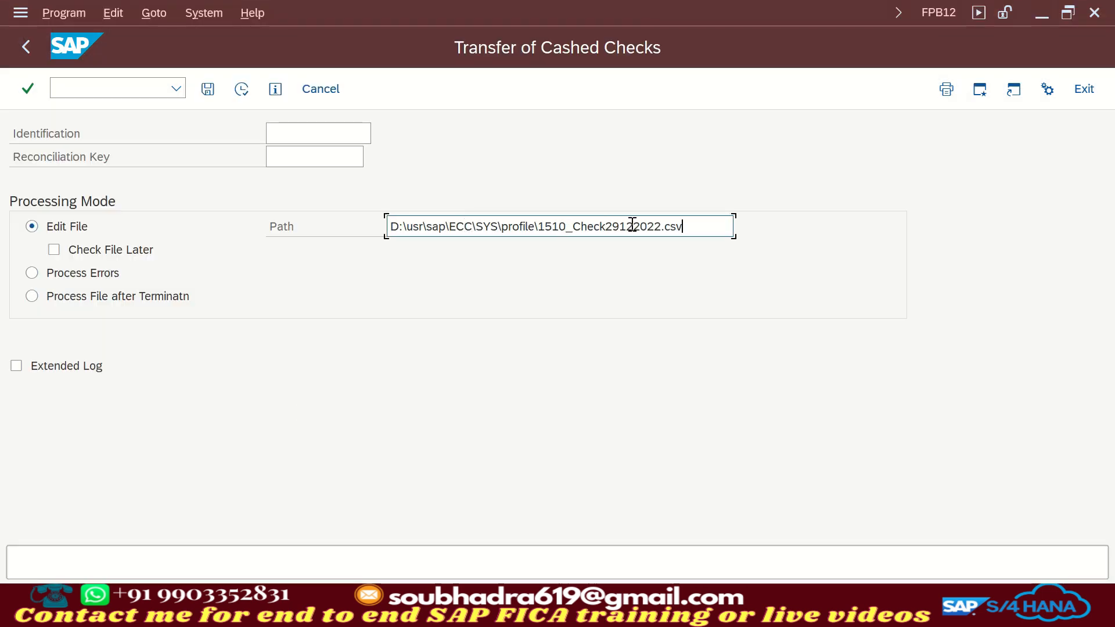
left_click_drag(701, 227, 378, 228)
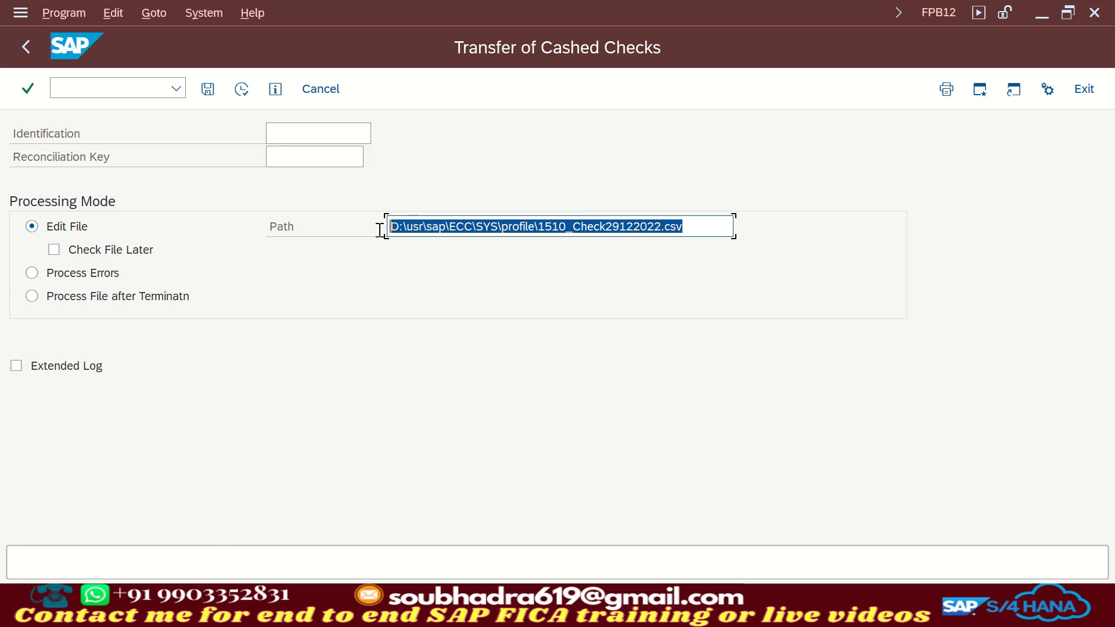
- Execute the cashed check transfer with 1510check291 as identification and reconciliation key and the extended log enabled
left_click(288, 134)
type("1510check2")
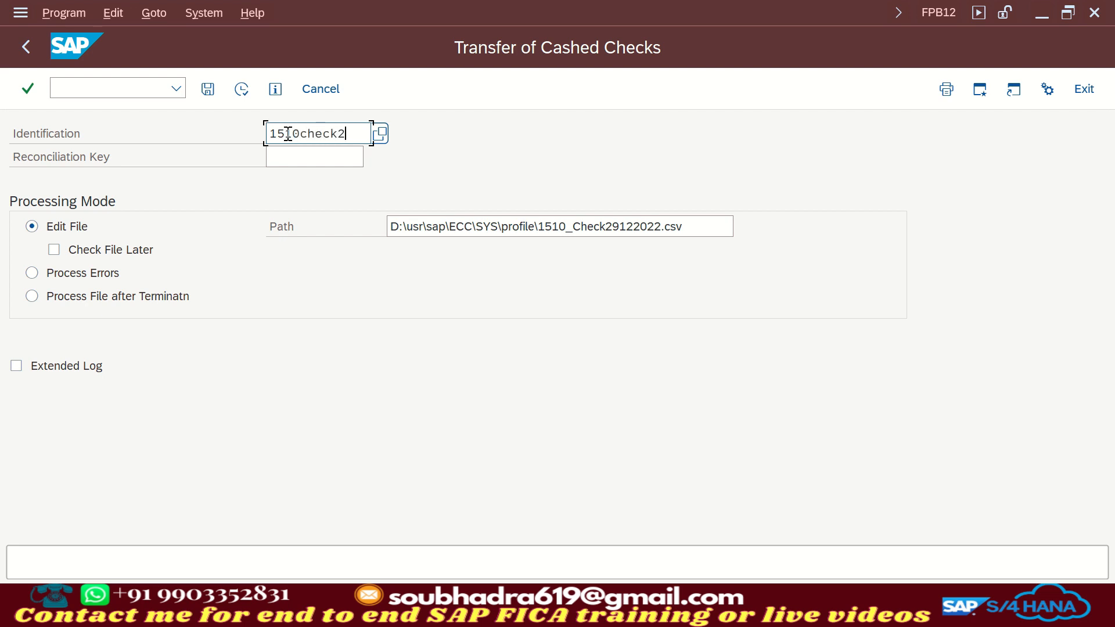
type("91")
double_click(362, 134)
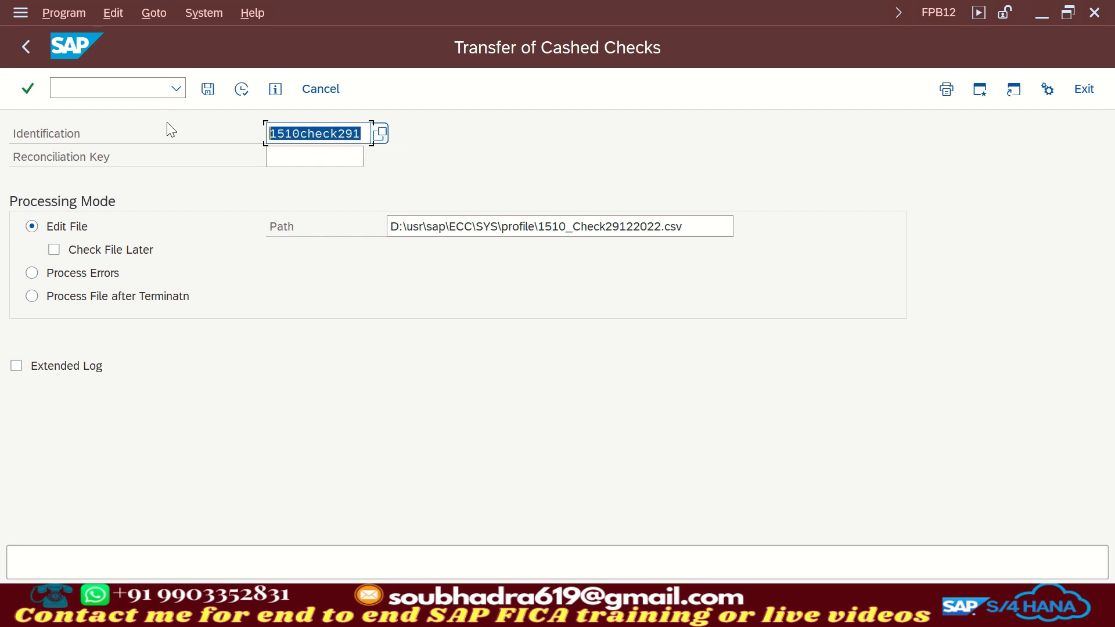
left_click(327, 155)
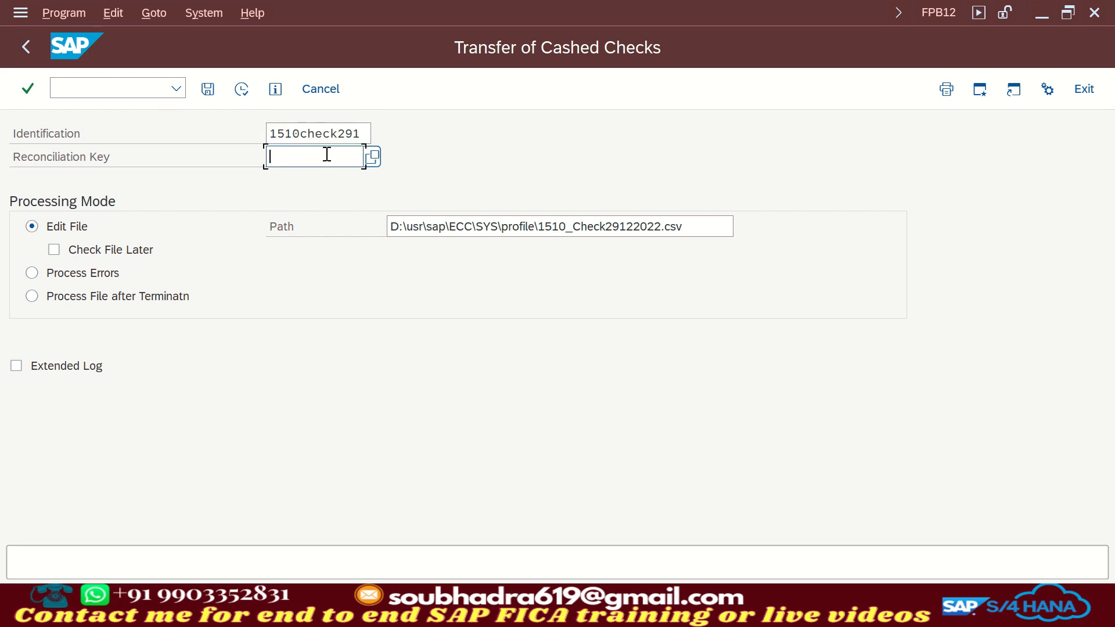
key("ctrl+v")
left_click(21, 366)
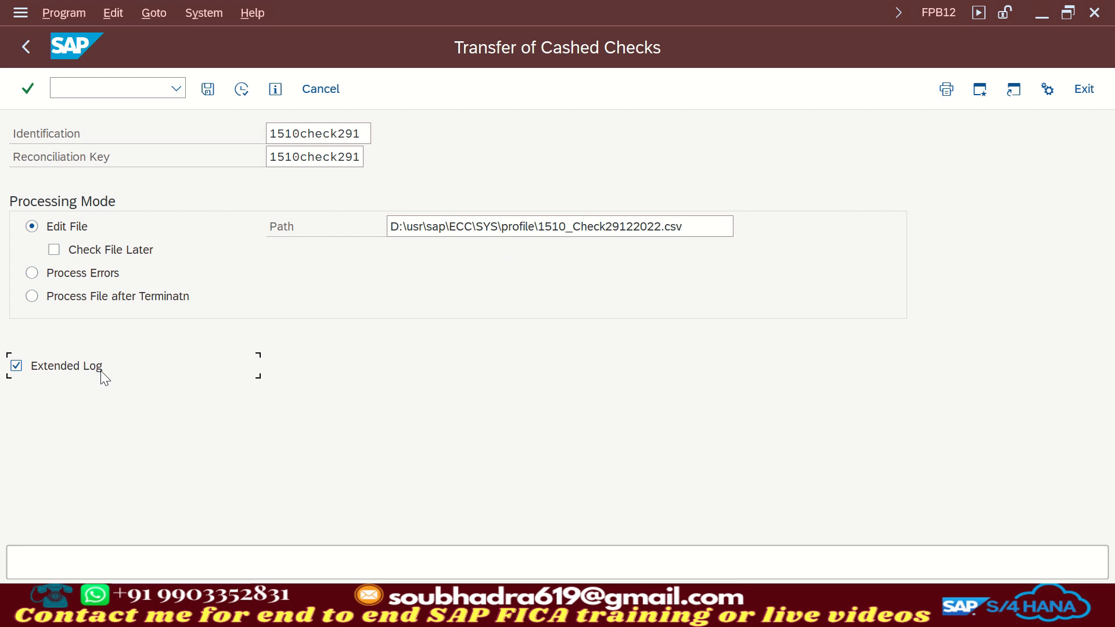
left_click(246, 93)
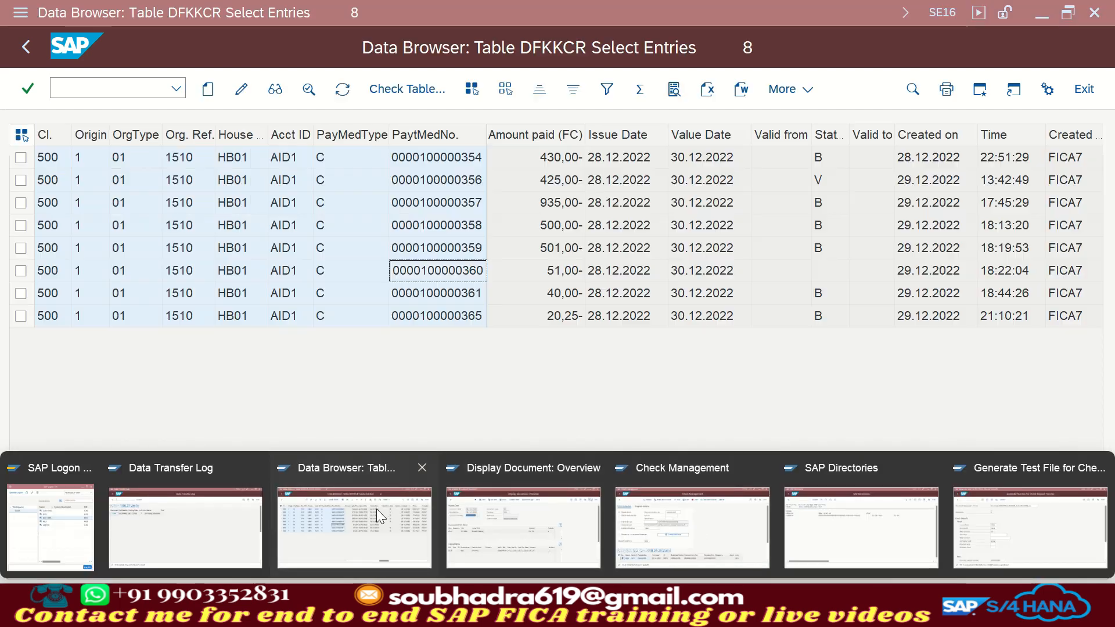
- In the DFKKCR data browser session, refresh the entries and mark the 51,00- check's row to review its status
left_click(376, 509)
left_click(21, 270)
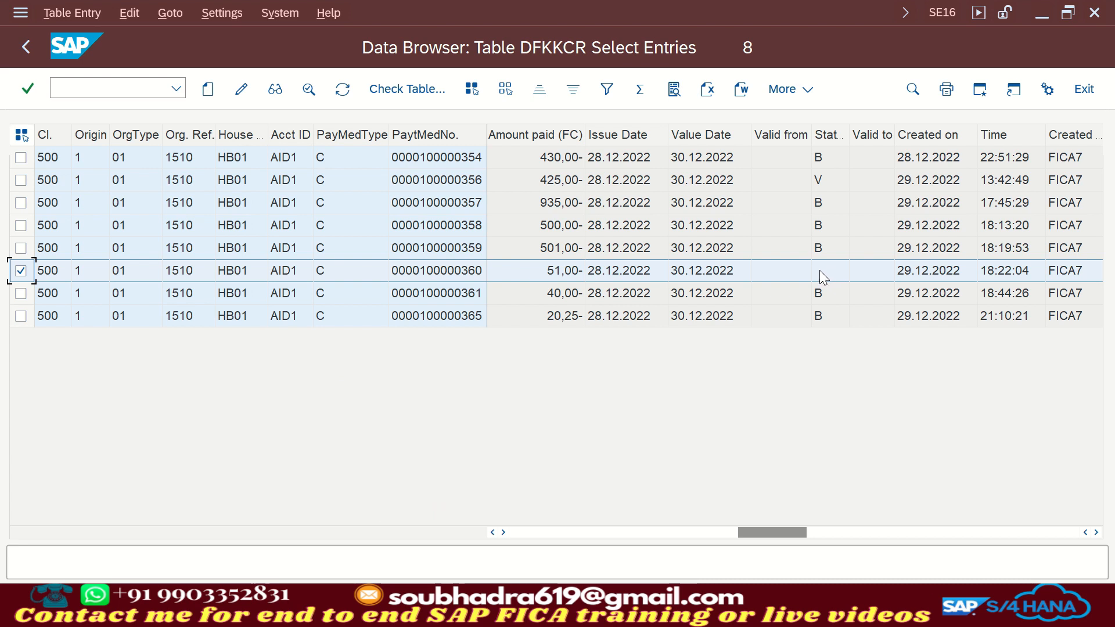
left_click(343, 90)
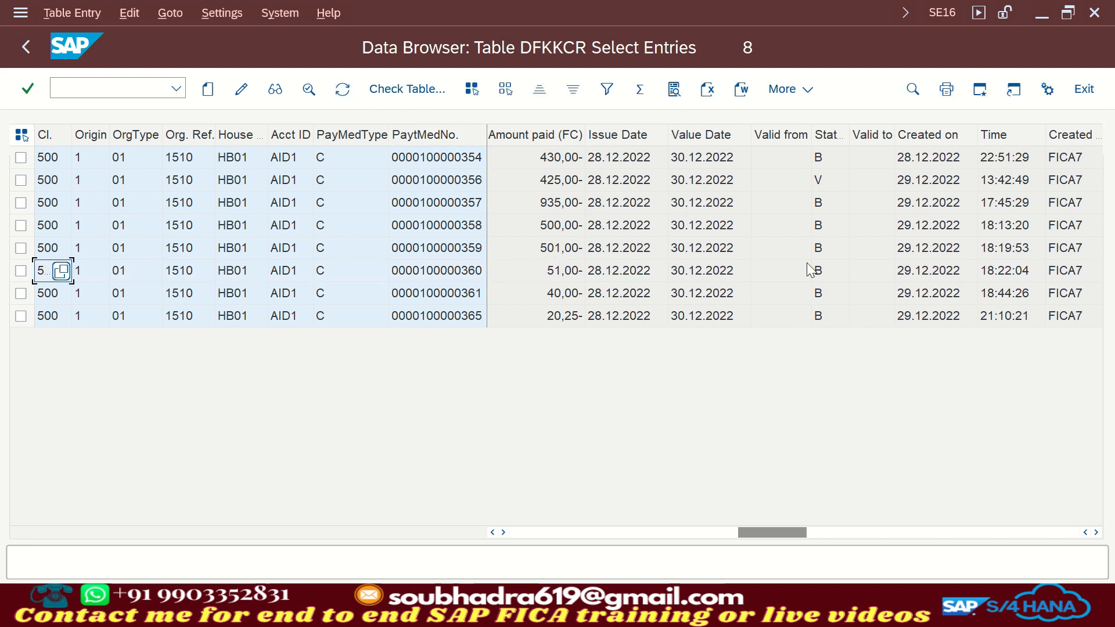
left_click(21, 271)
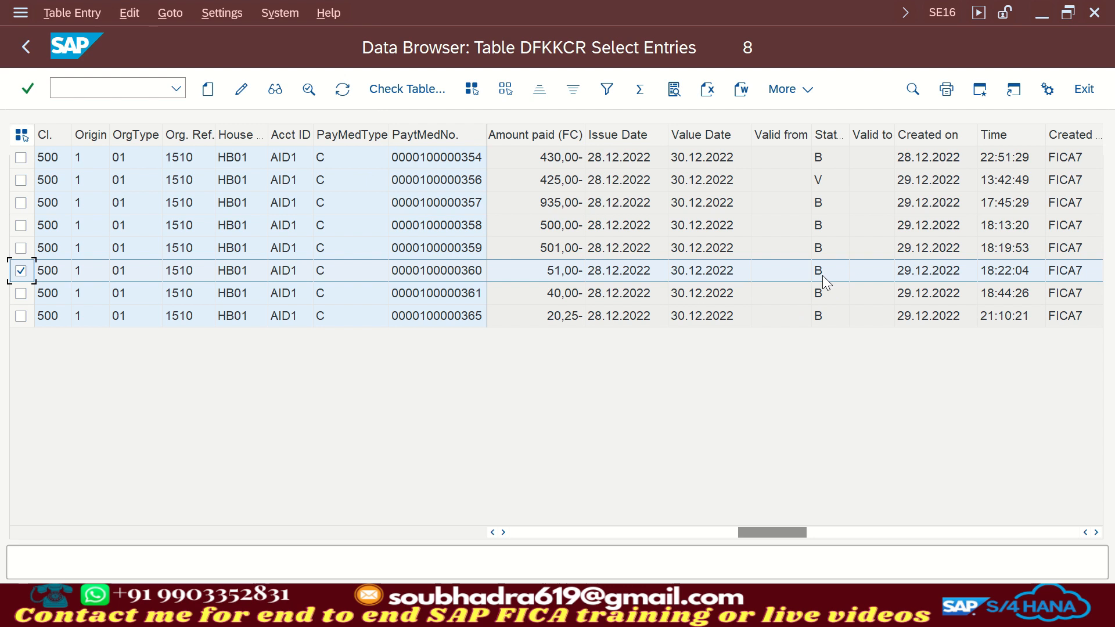
- Copy the marked check's paid document number and display that document with transaction FPE3 in the Data Transfer Log session
left_click(869, 533)
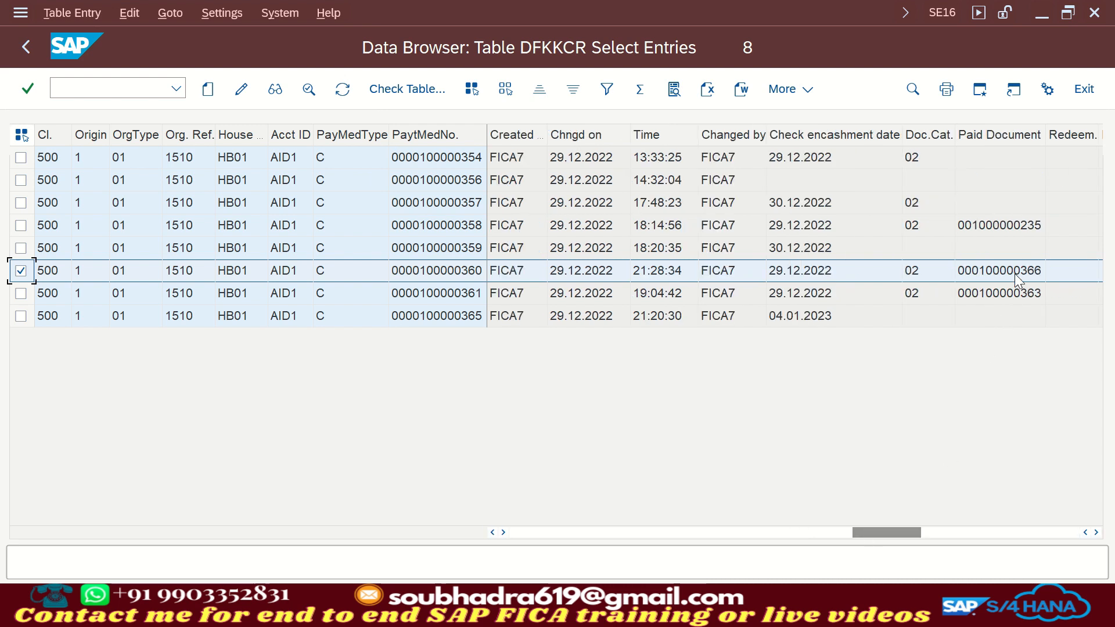
left_click(1015, 272)
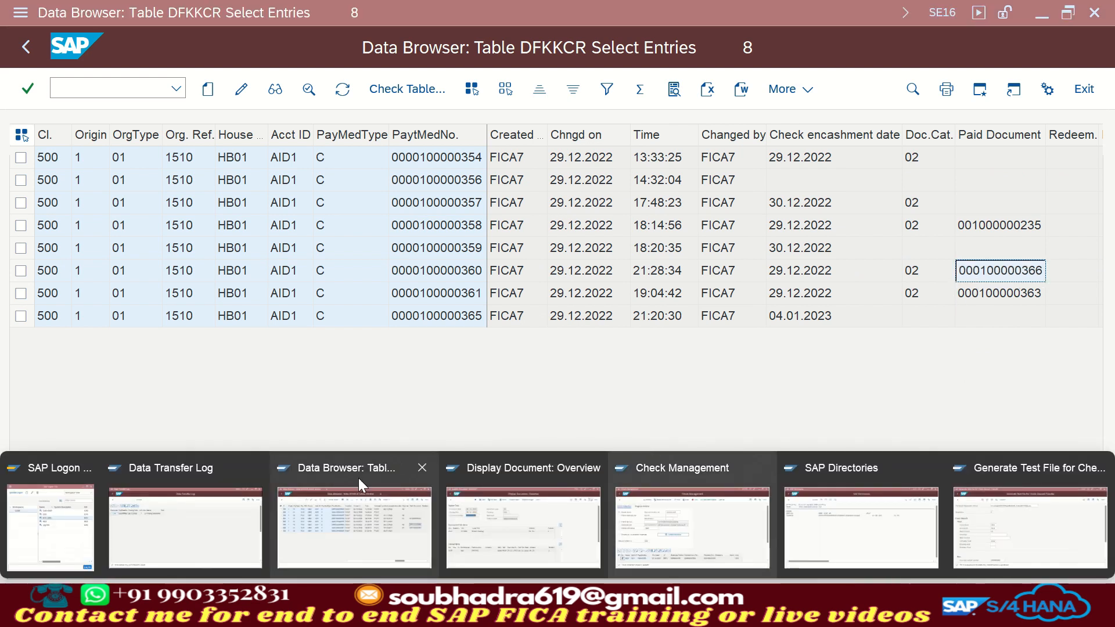
left_click(194, 513)
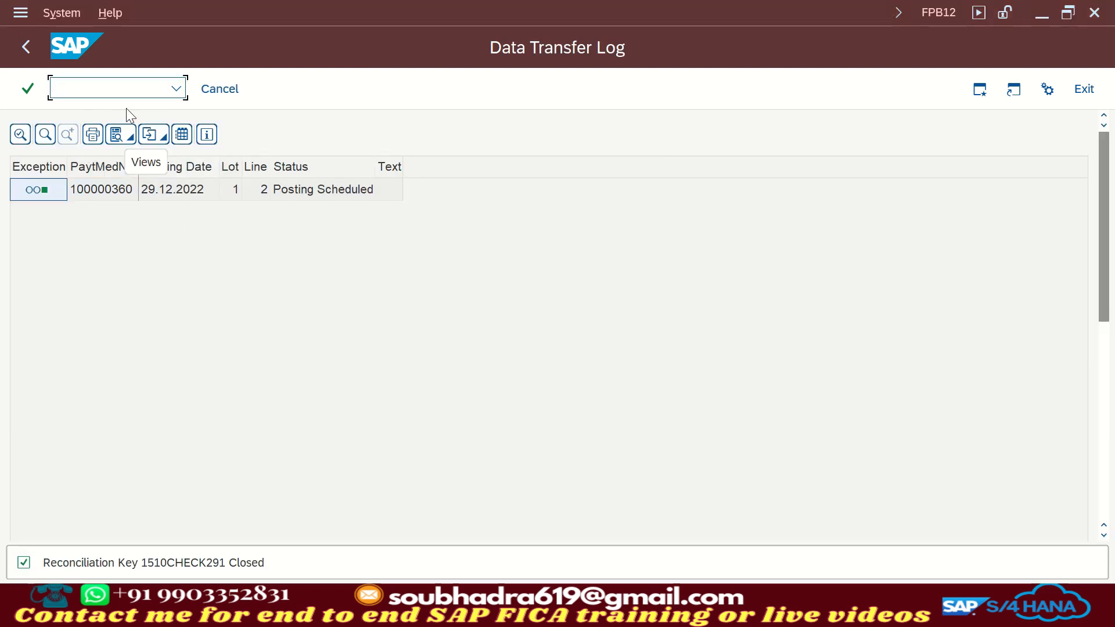
type("/nfpe3")
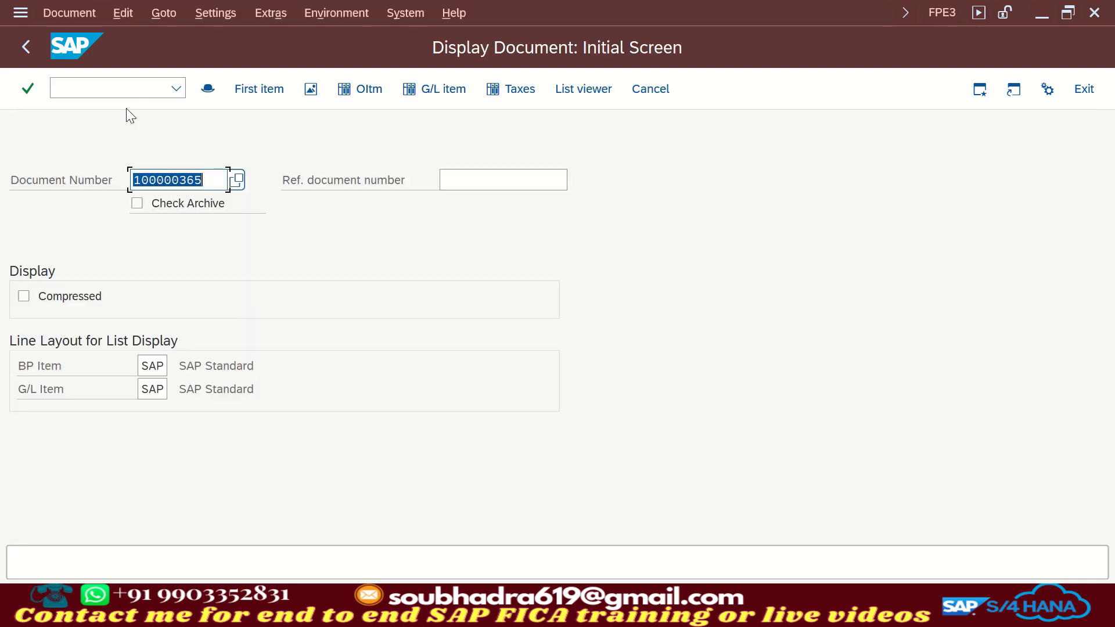
key("ctrl+v")
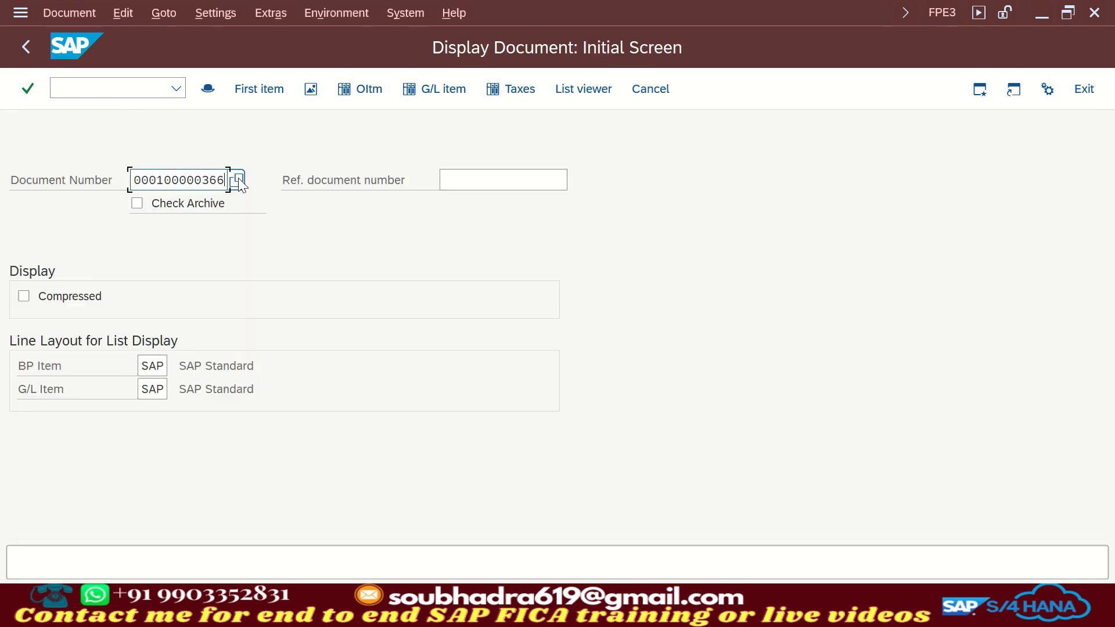
key("Return")
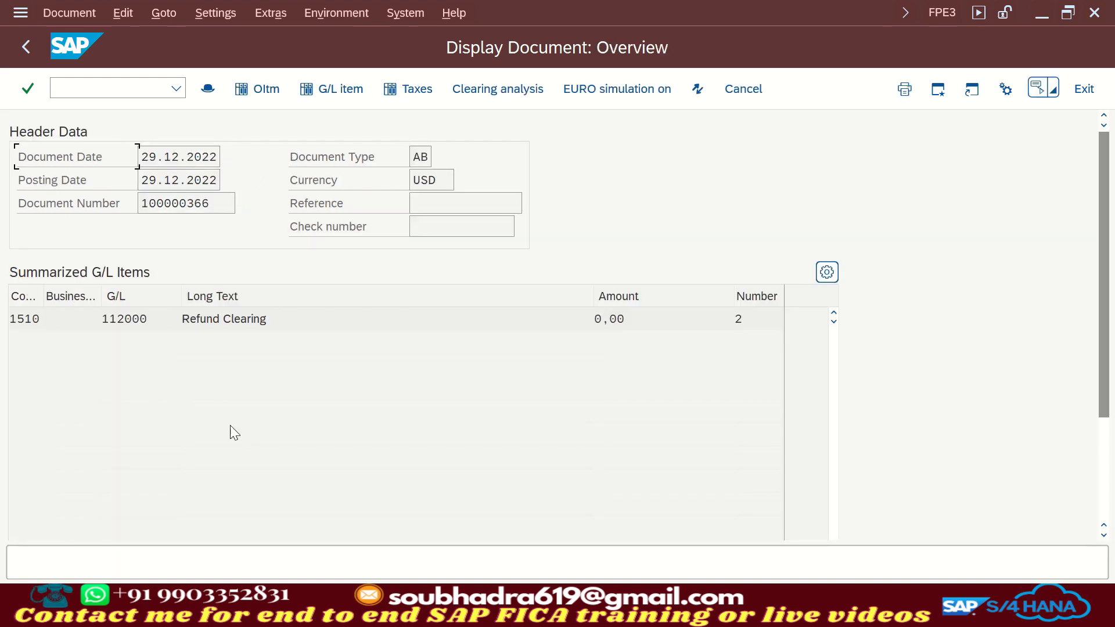
- Examine the document's Refund Clearing G/L items and the Origin in its header, and return to the initial screen
double_click(248, 321)
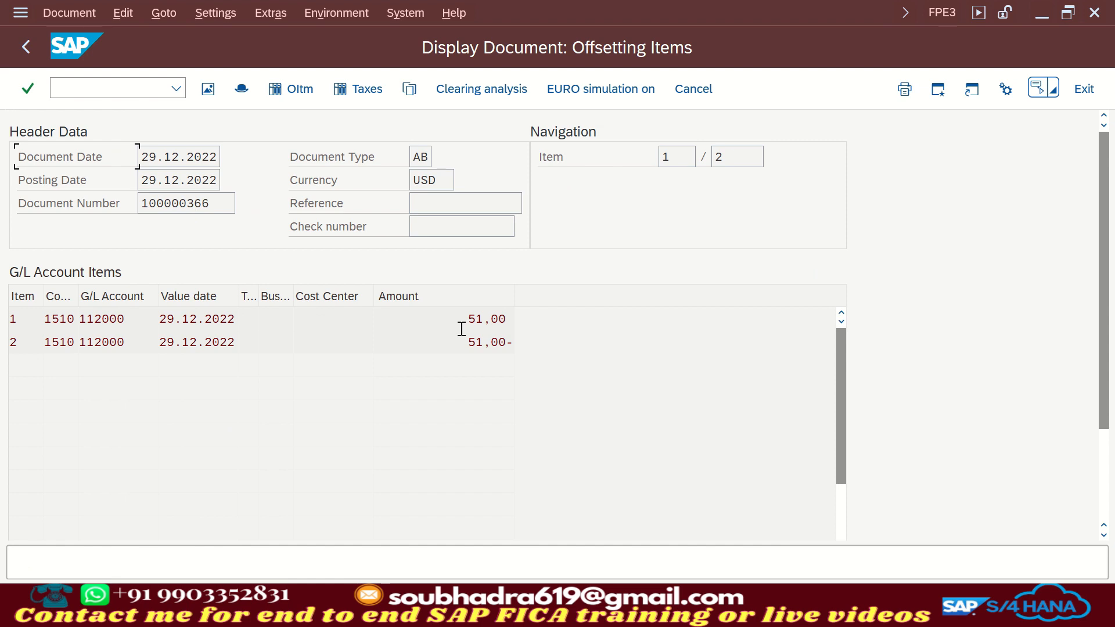
double_click(409, 158)
left_click(241, 88)
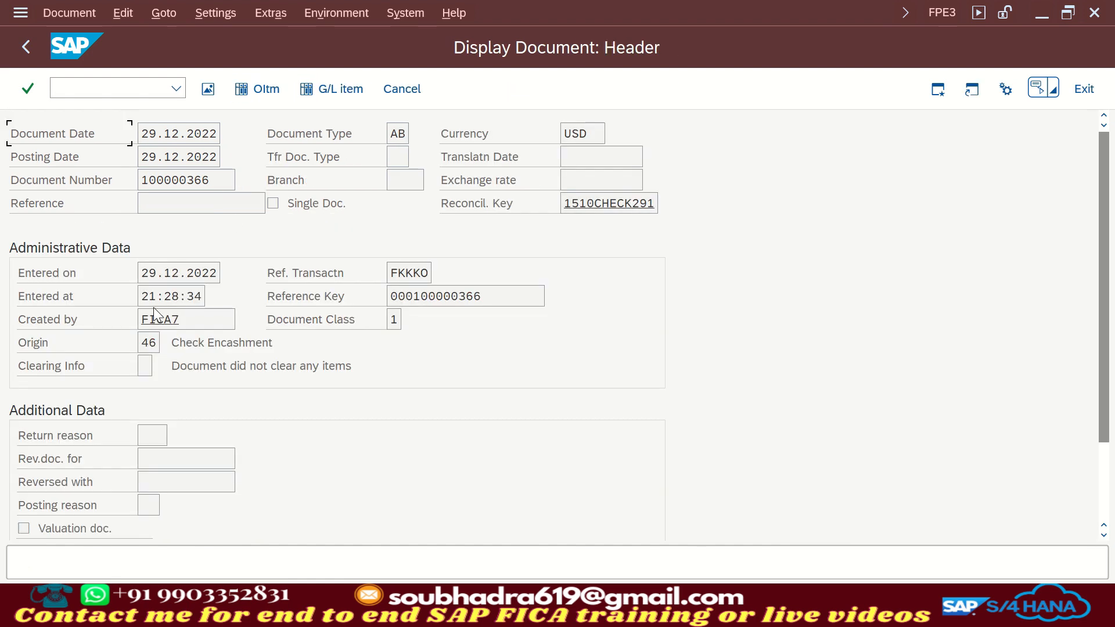
double_click(150, 342)
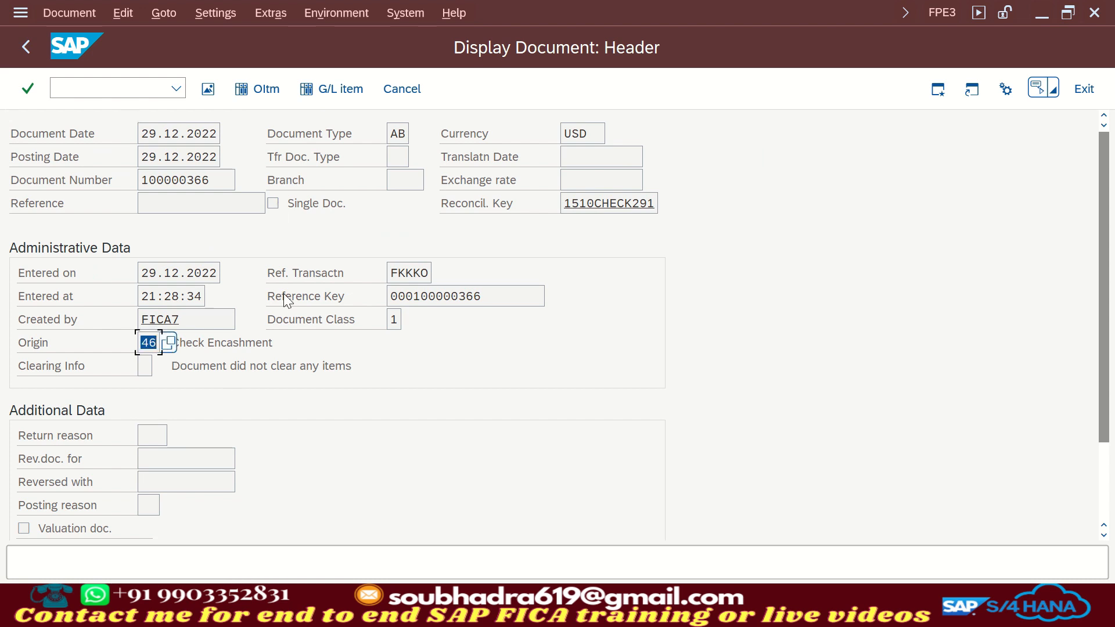
left_click(28, 46)
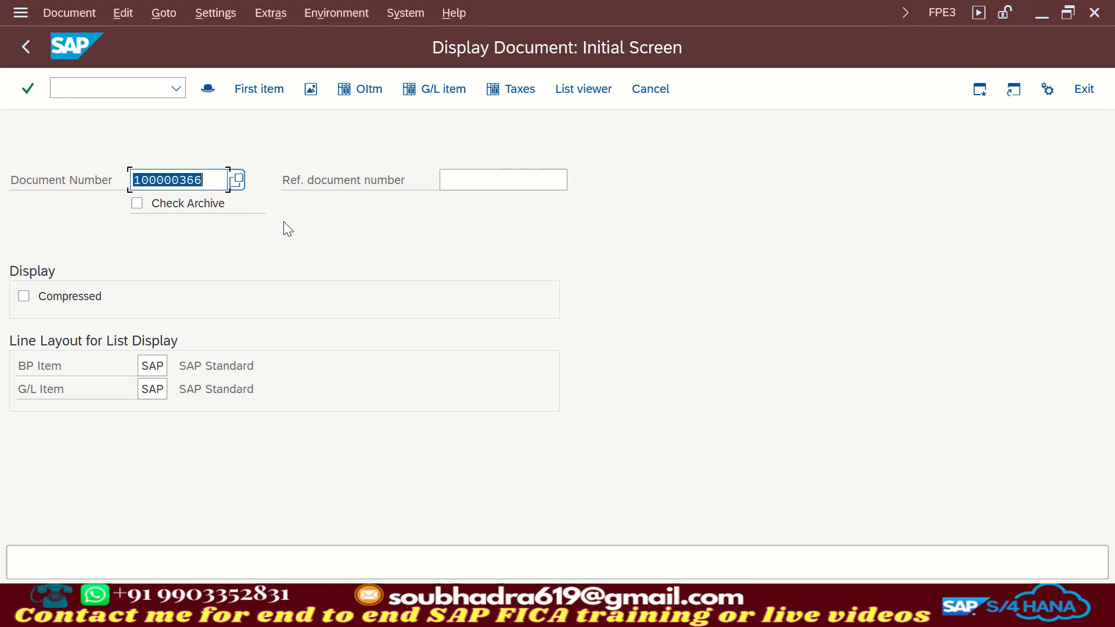
- Return to the DFKKCR entries and mark the row of the check with encashment date 04.01.2023
key("alt+Tab")
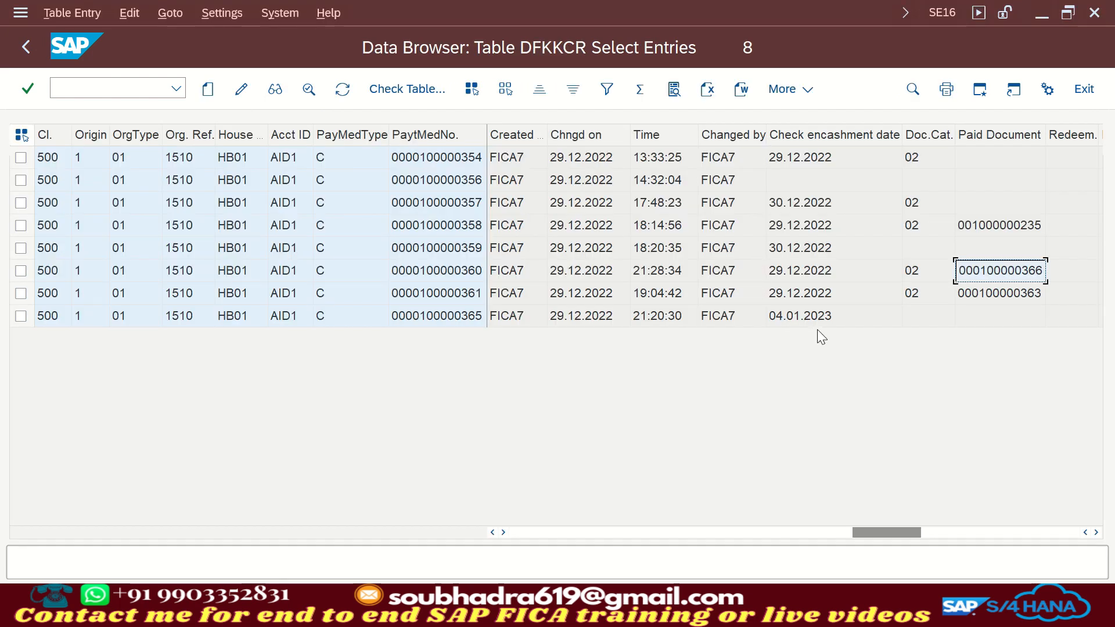
left_click(21, 316)
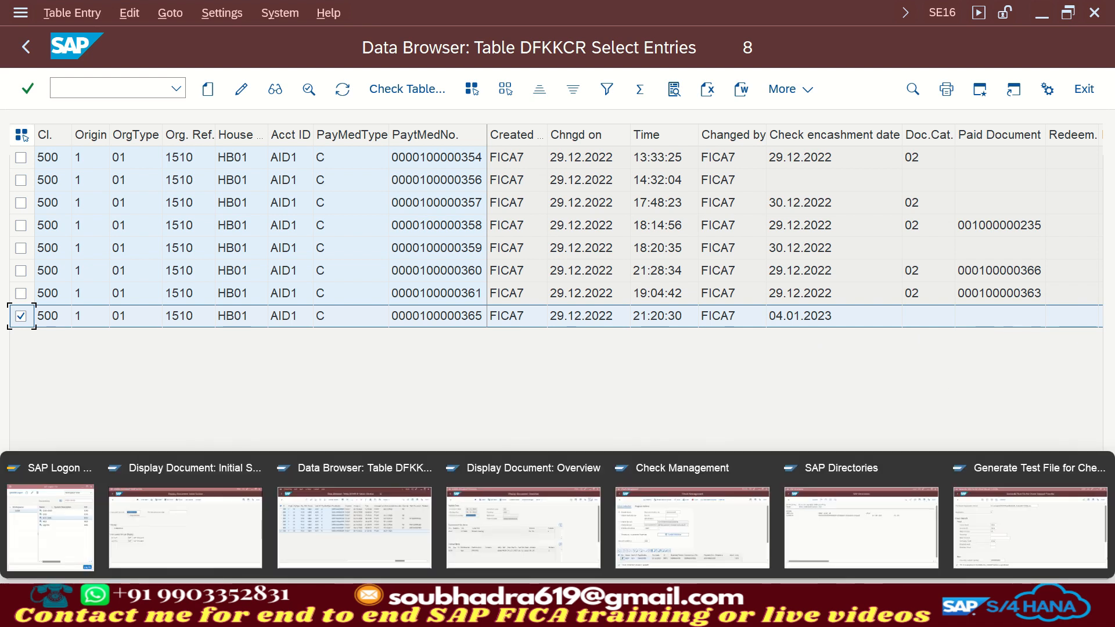
- Switch to the SAP Directories session and review the BFKKCK header and BFKKCP item records in file 1510_Check29122022.csv
left_click(700, 606)
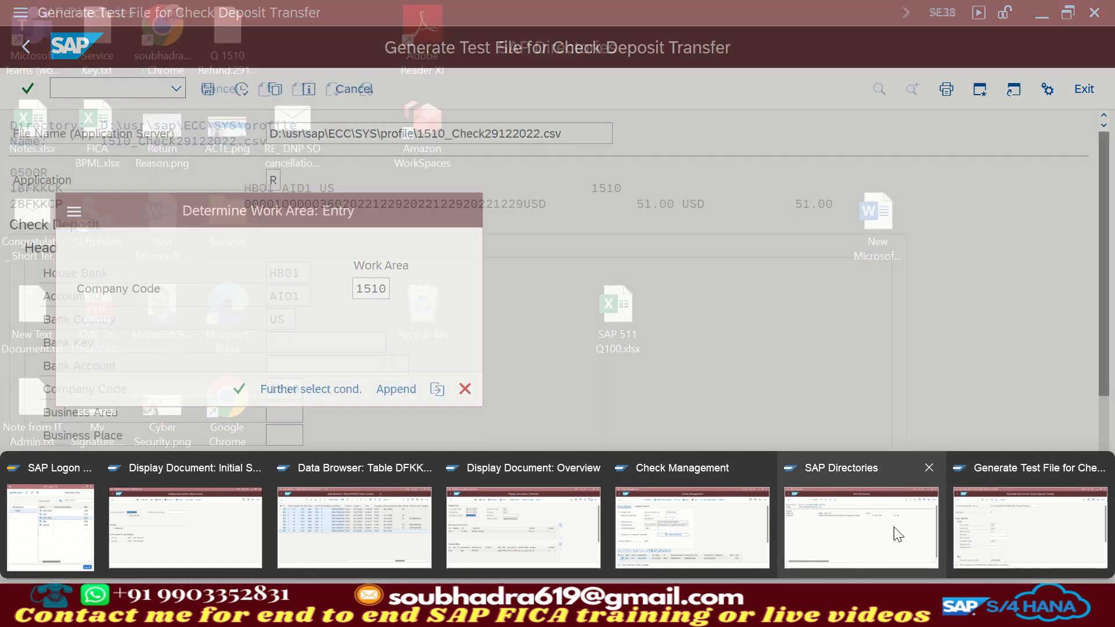
left_click(891, 525)
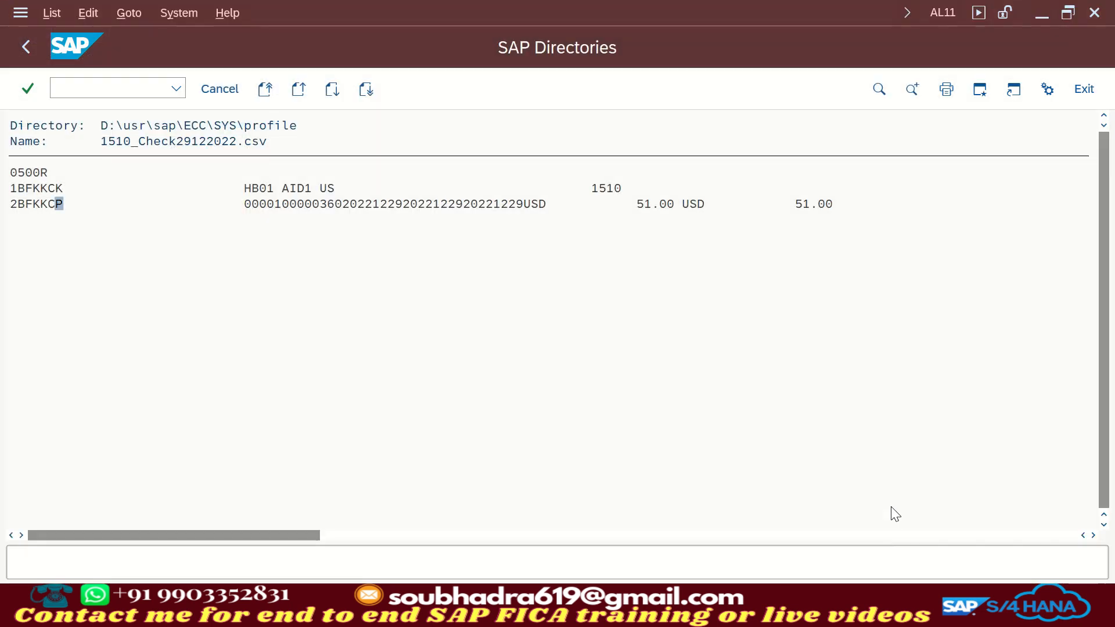
left_click(61, 189)
left_click(61, 202)
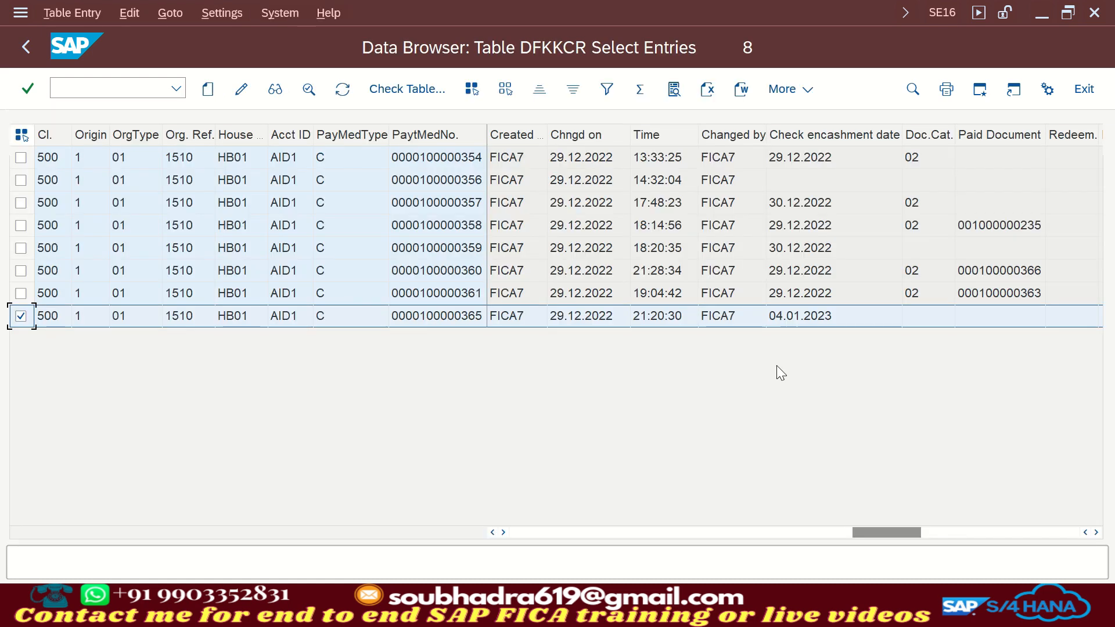
- Return to the DFKKCR entries, mark the 51,00- check's row to review its amount and status, and select the 425,00- check's status
mouse_move(697, 607)
left_click(298, 521)
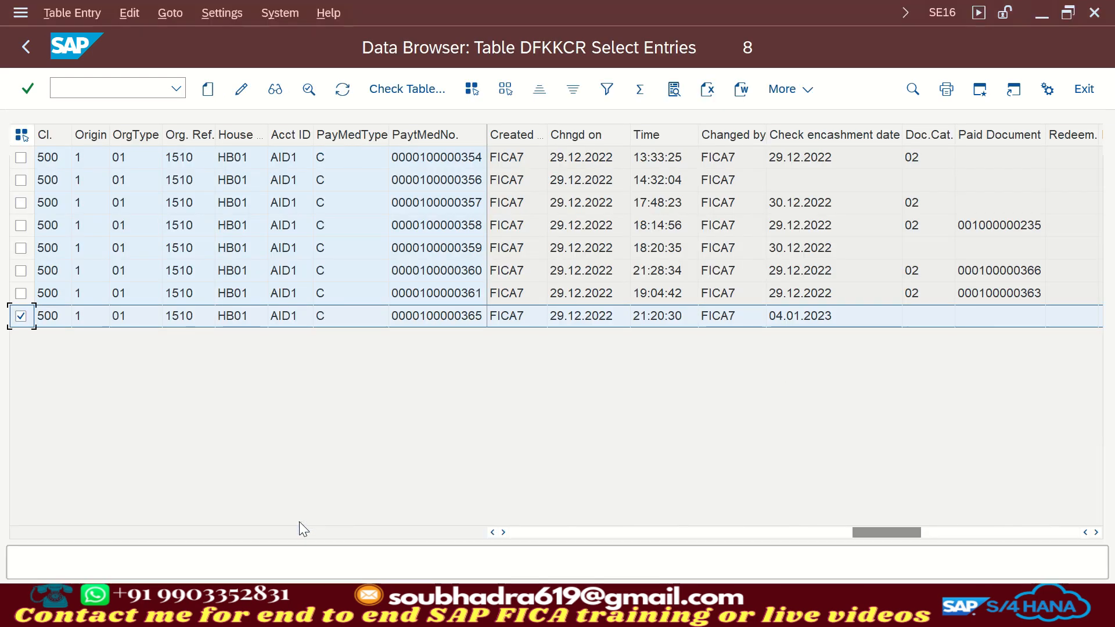
left_click(21, 271)
left_click(582, 532)
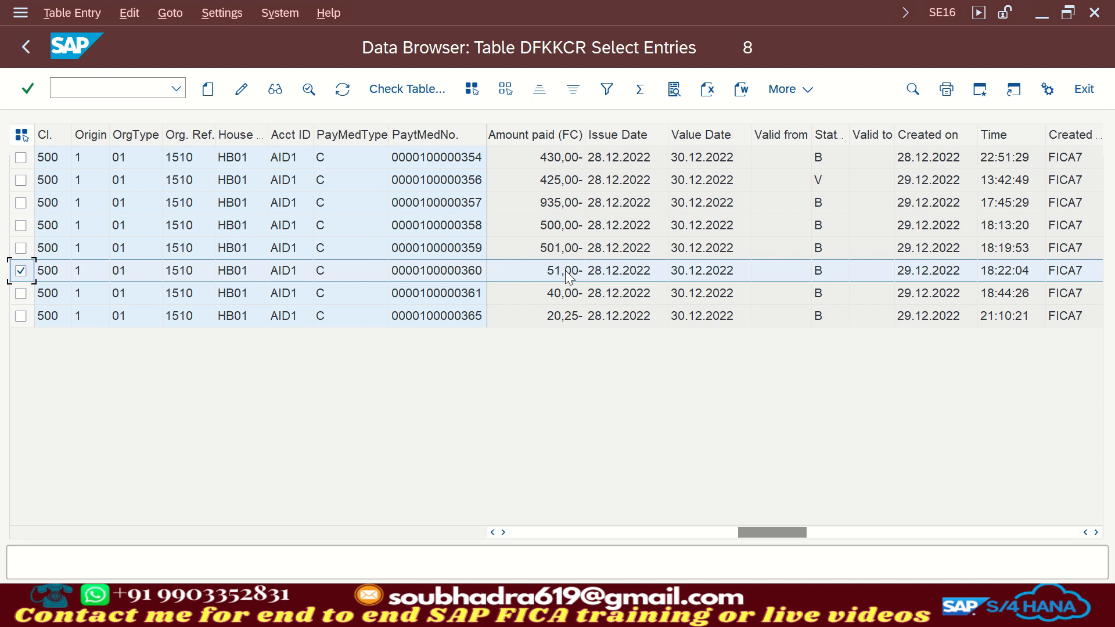
left_click(829, 180)
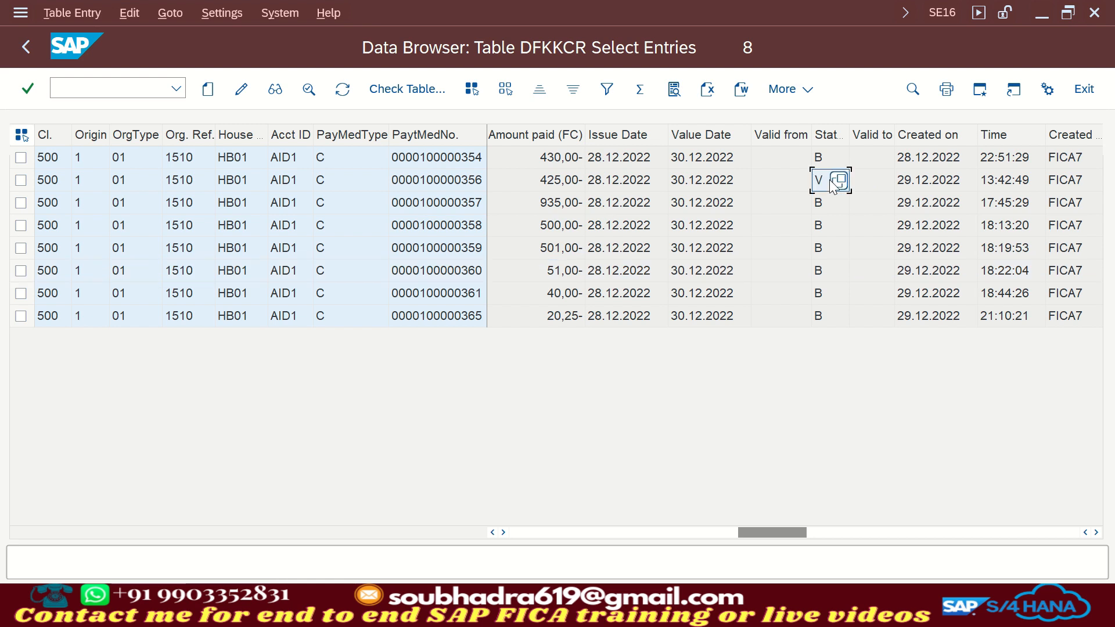